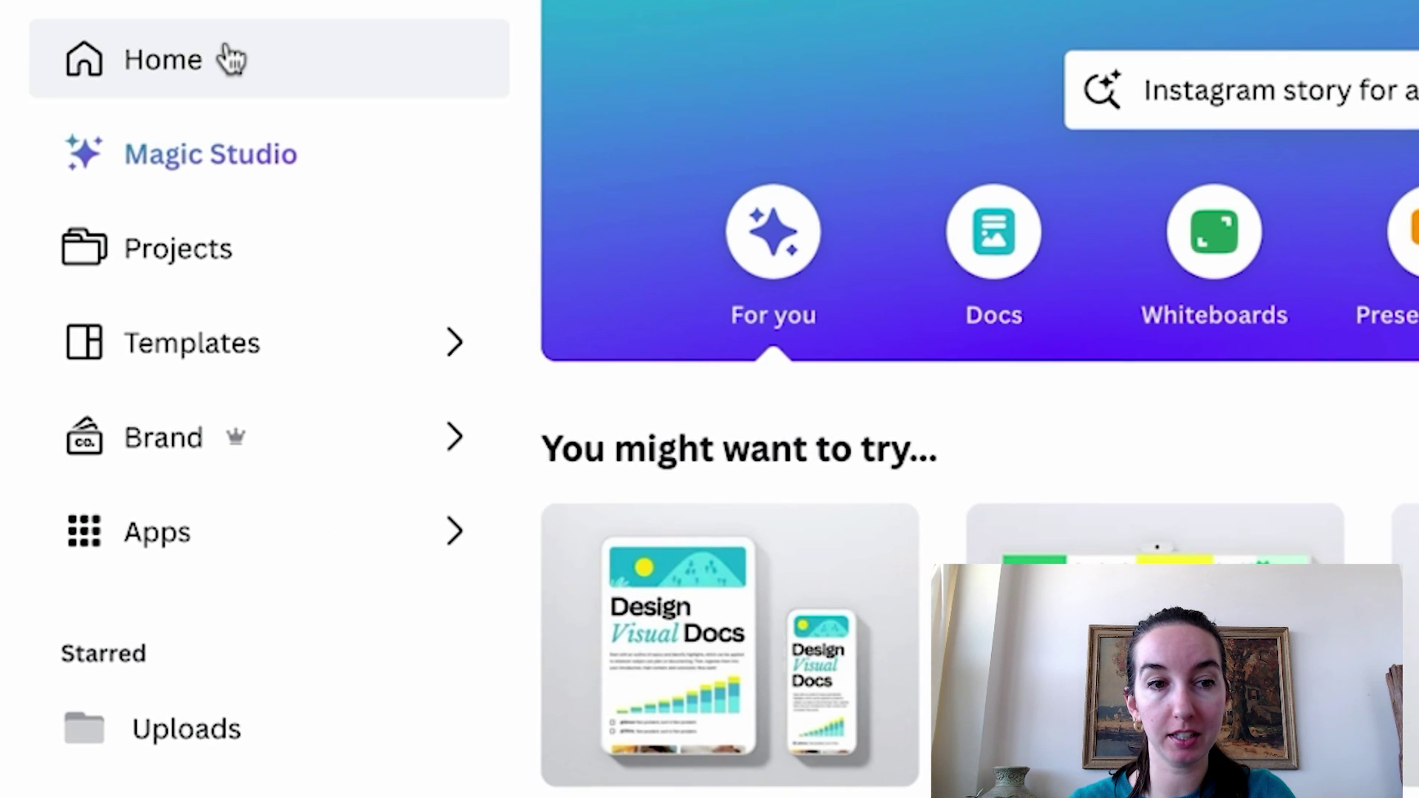
# Open the team's brand kit and go to its Brand voice section.
pyautogui.click(244, 444)
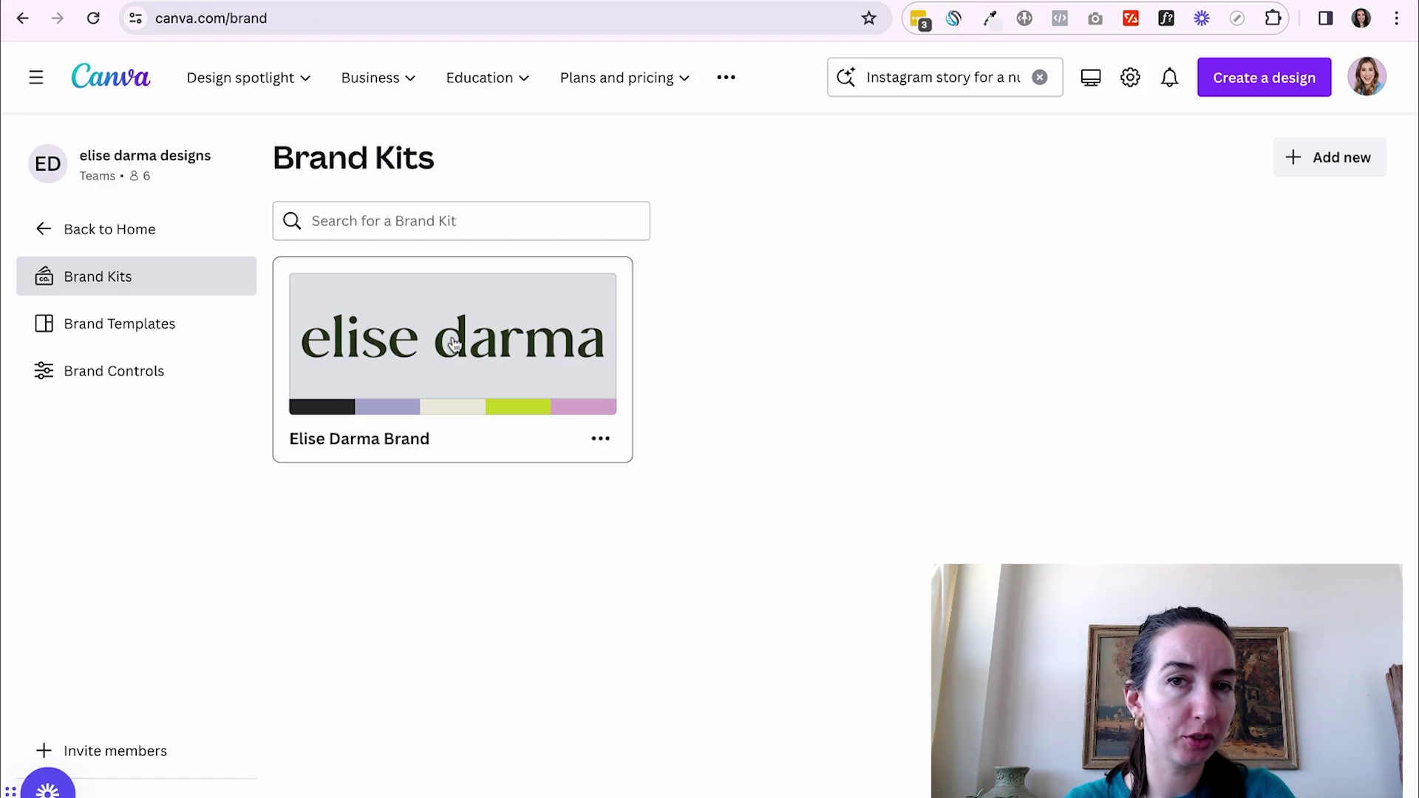
pyautogui.click(454, 345)
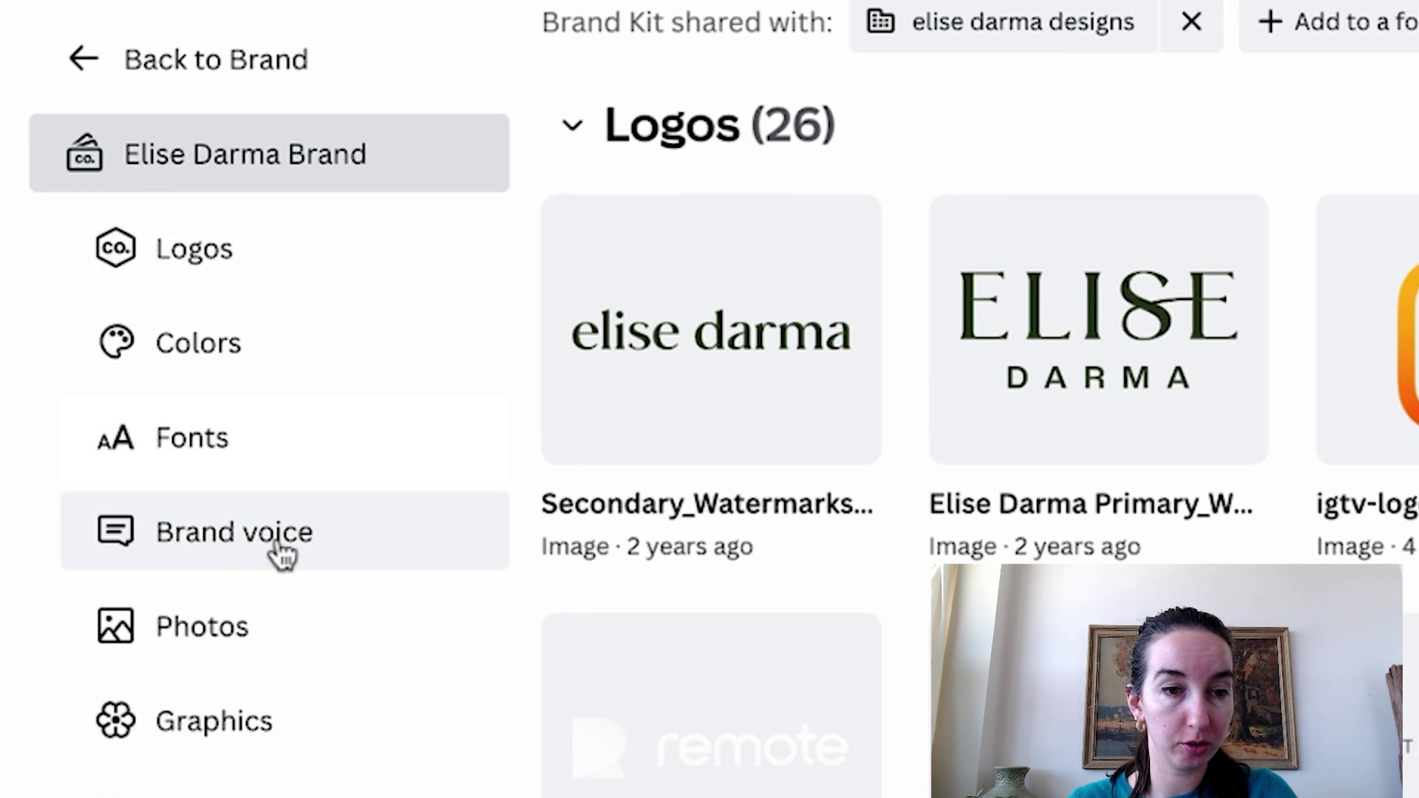
pyautogui.click(305, 544)
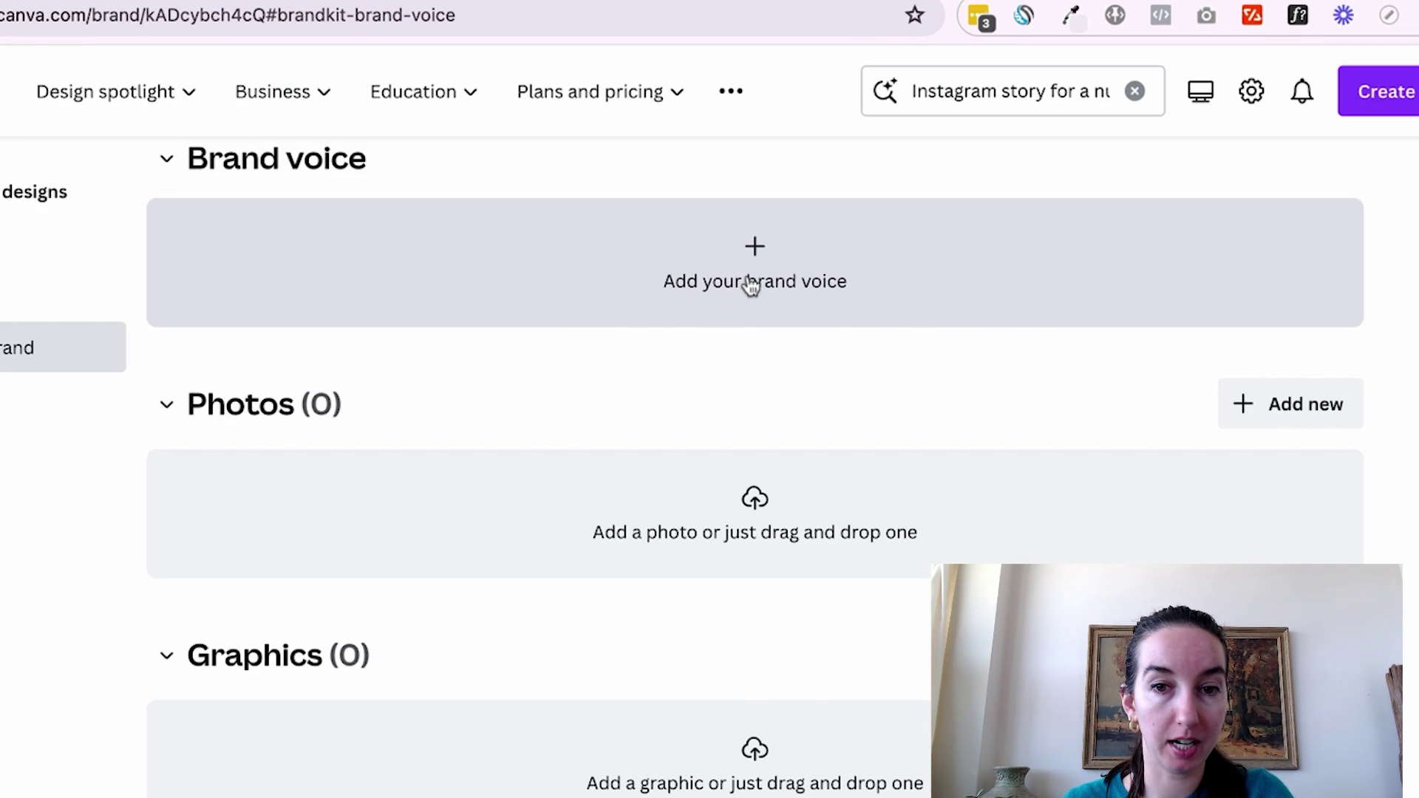
# Paste the friendly, approachable-expert brand voice guidelines, save them, and return to the Canva home page.
pyautogui.click(751, 287)
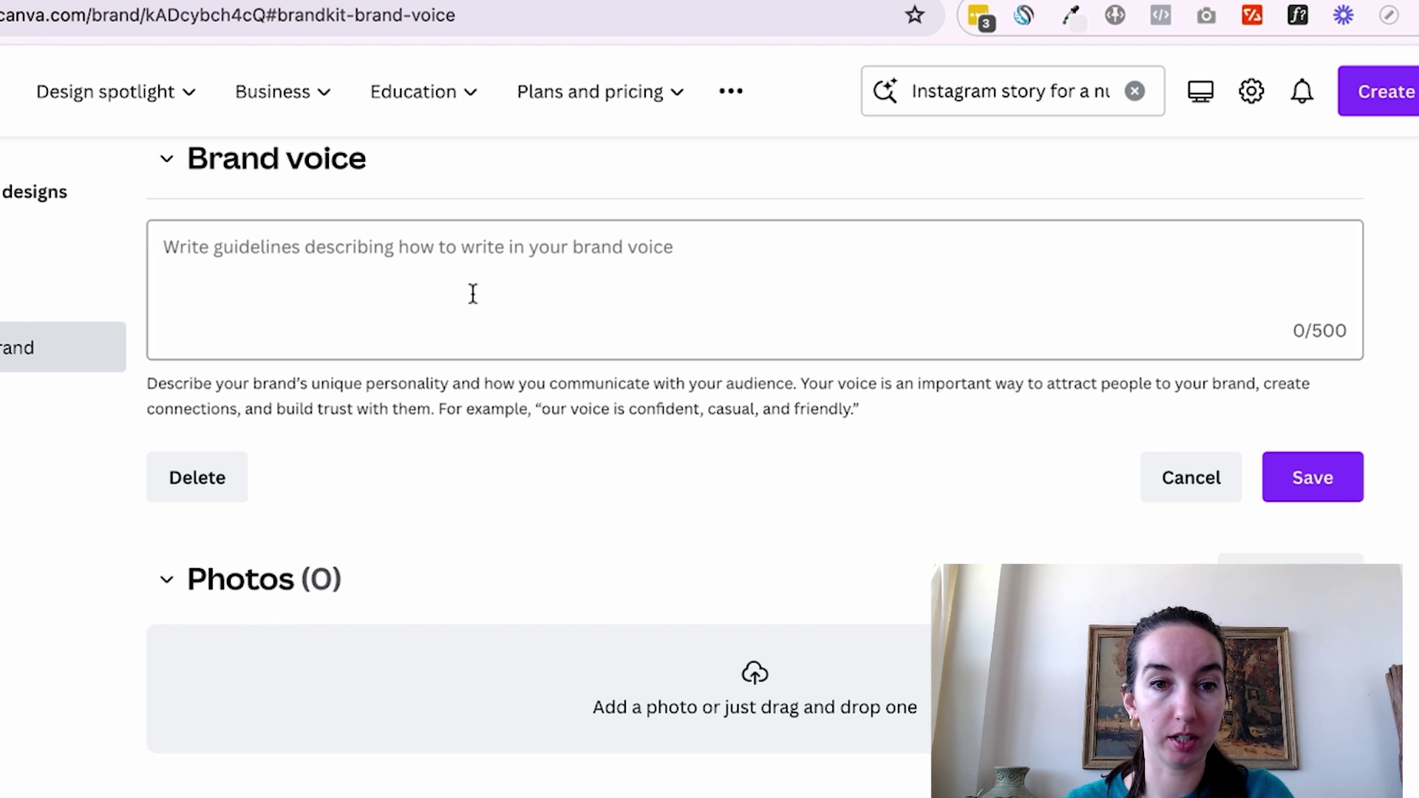
pyautogui.click(468, 265)
pyautogui.write('Our voice is that of an expert who knows exactly what she is talking about, in a friendly tone and is approachable. We love to move people into action and show that we understand them.')
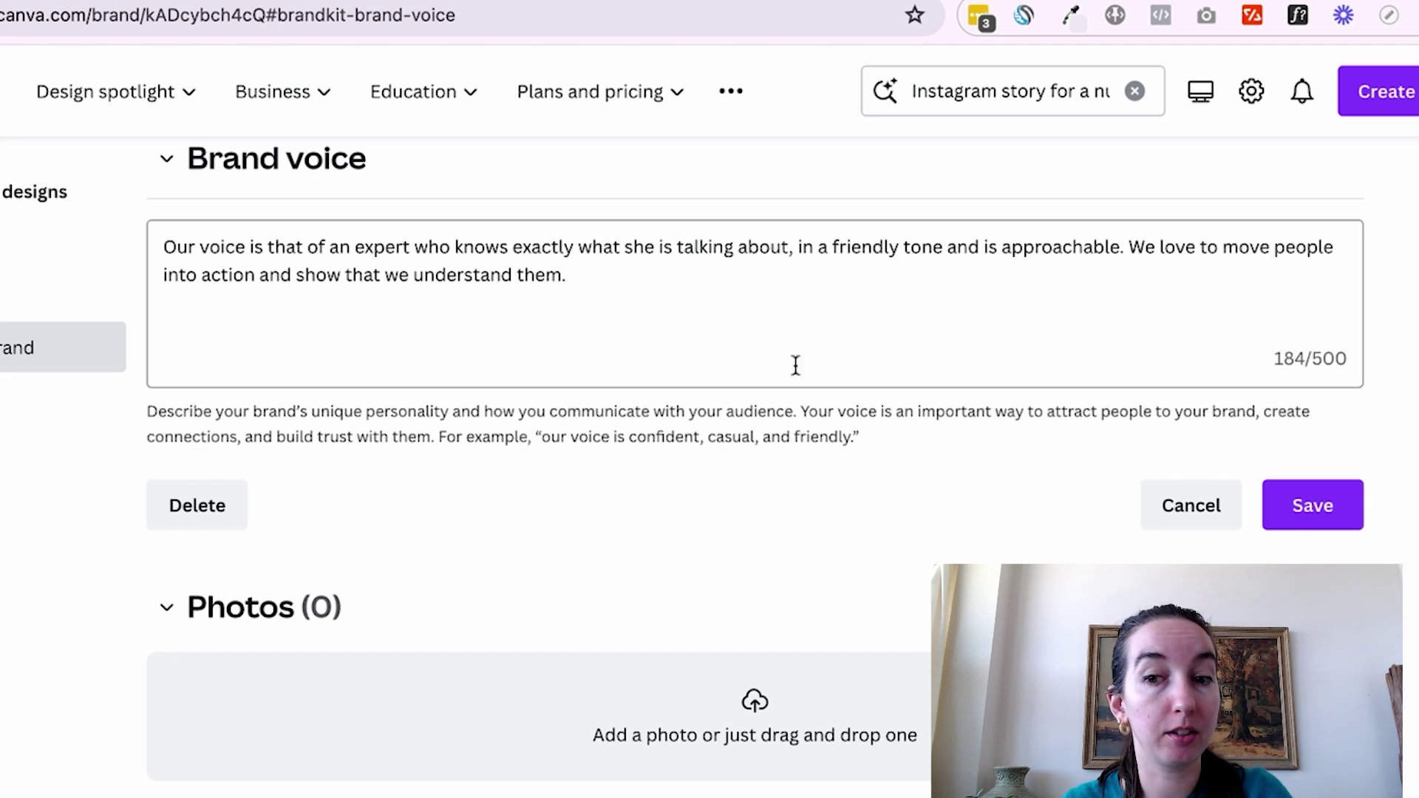
pyautogui.click(1313, 507)
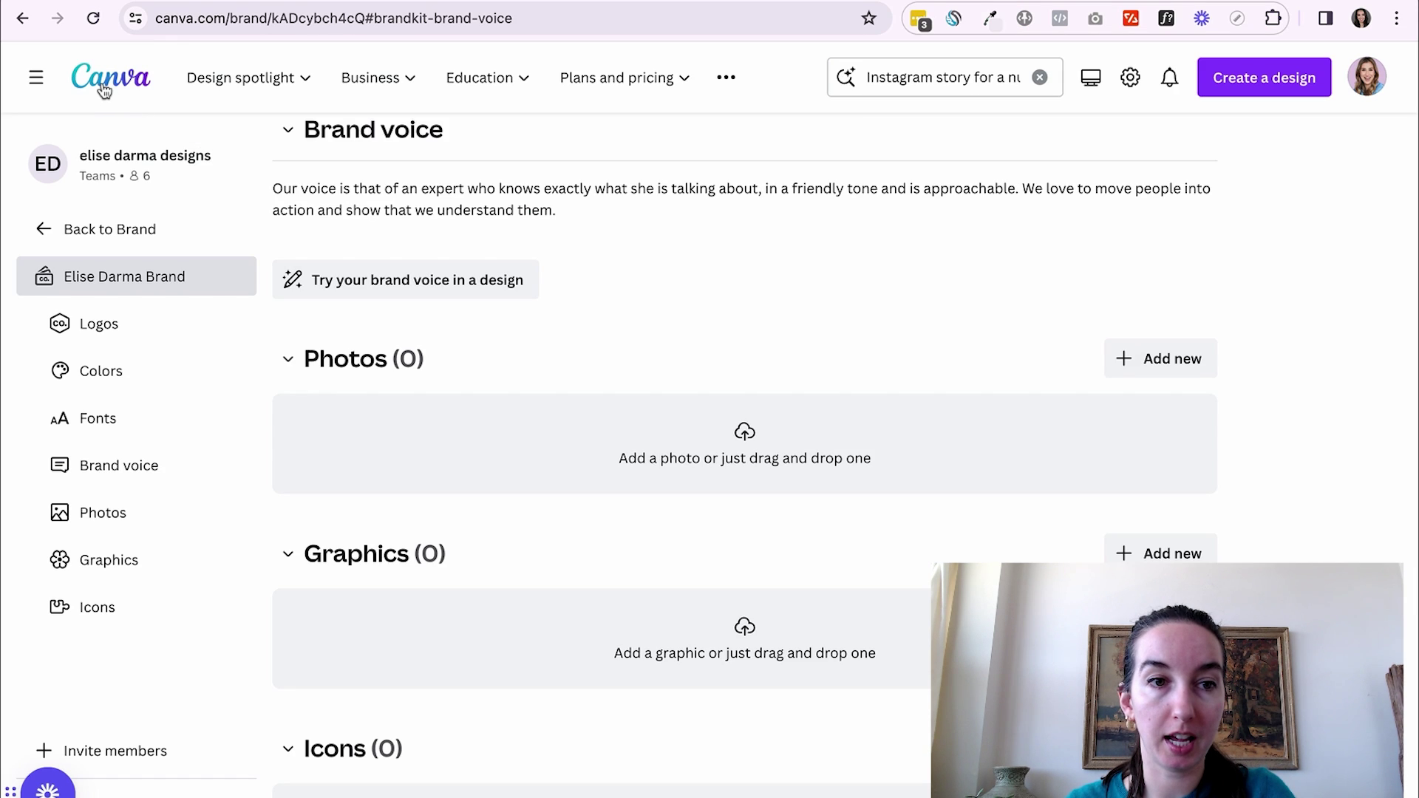
pyautogui.click(104, 85)
# Search designs for 'Instagram story for a nutrition coach to promote a flash sale' and open the third Flash Sale Alert template.
pyautogui.moveTo(592, 109)
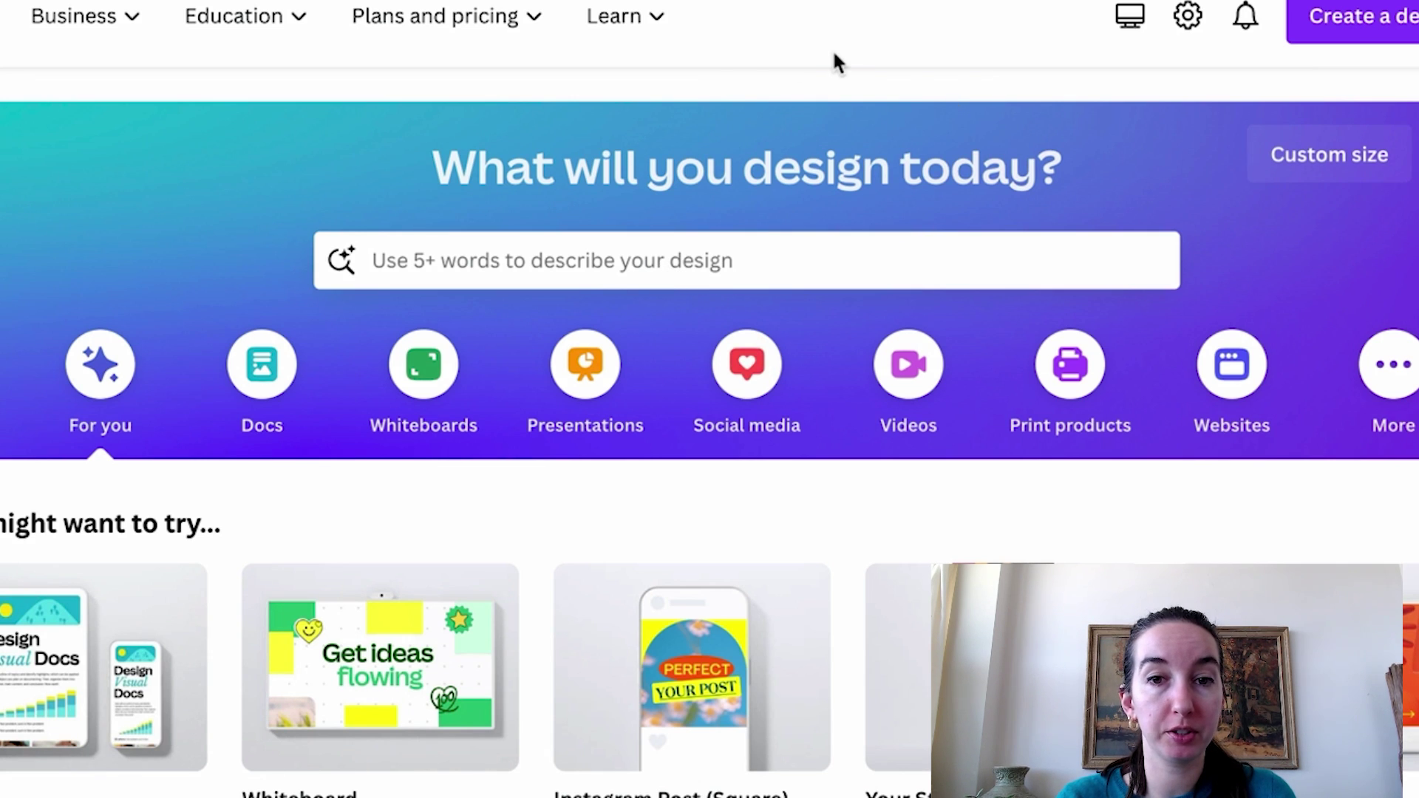
pyautogui.click(576, 258)
pyautogui.write('Instagram story for a n')
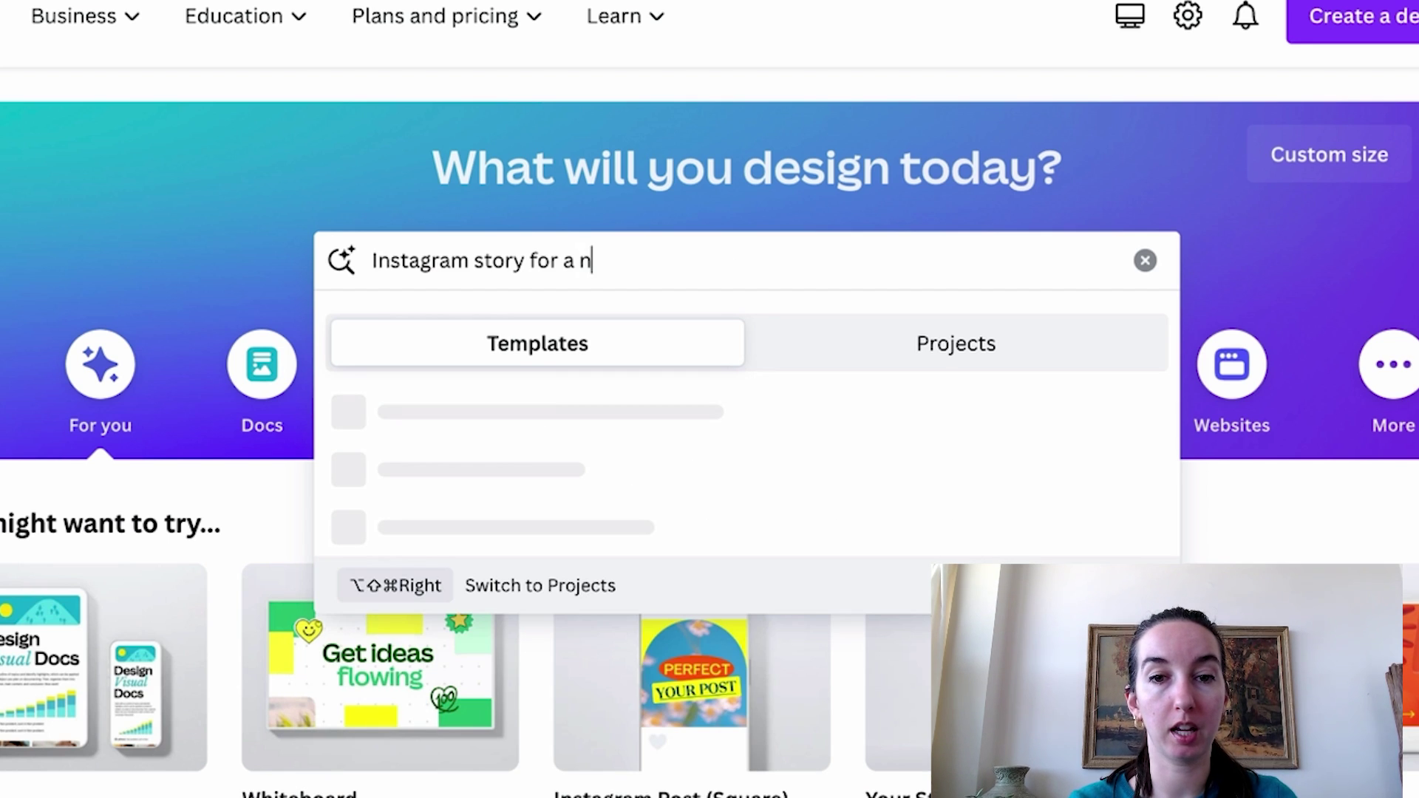
pyautogui.write('utrition coach to pr')
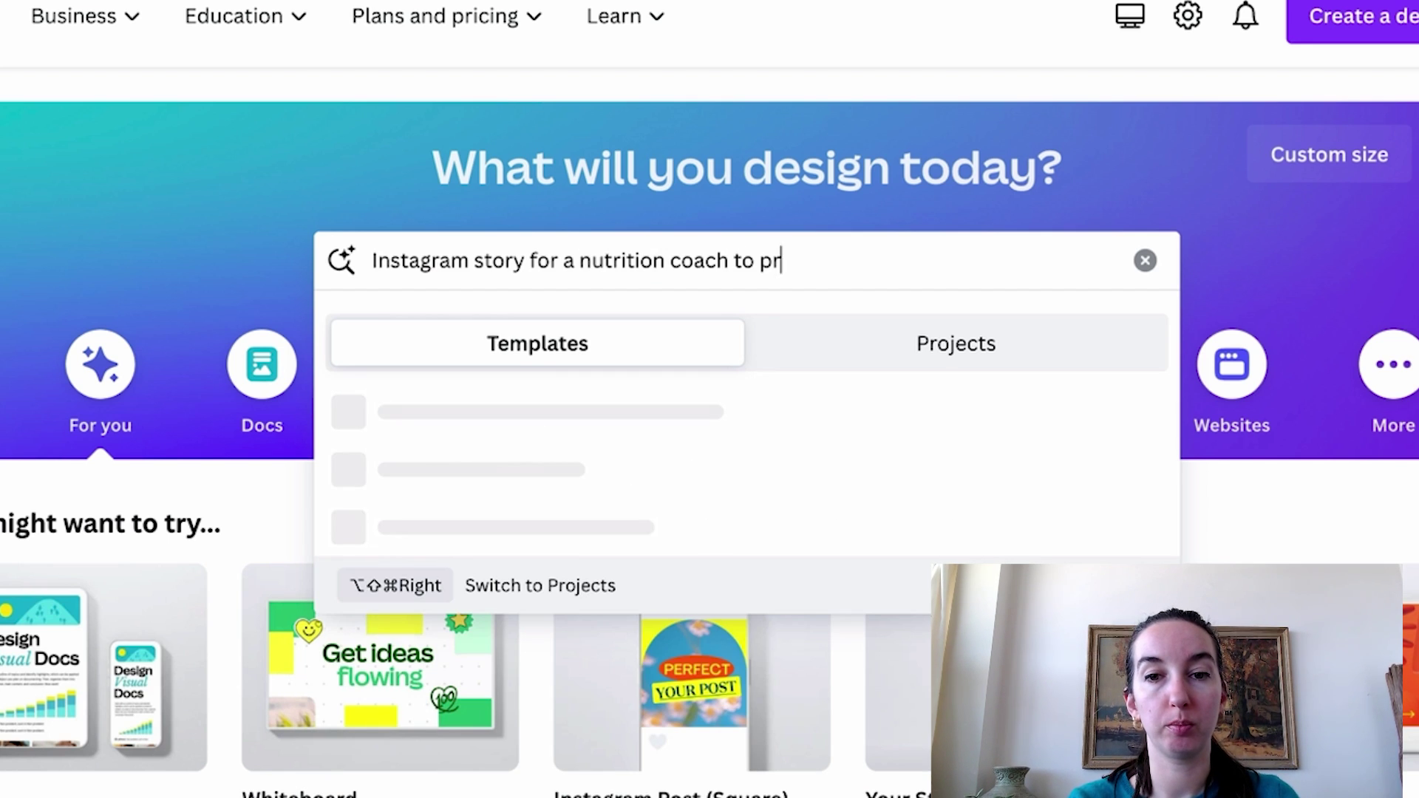
pyautogui.write('omote a flash sale')
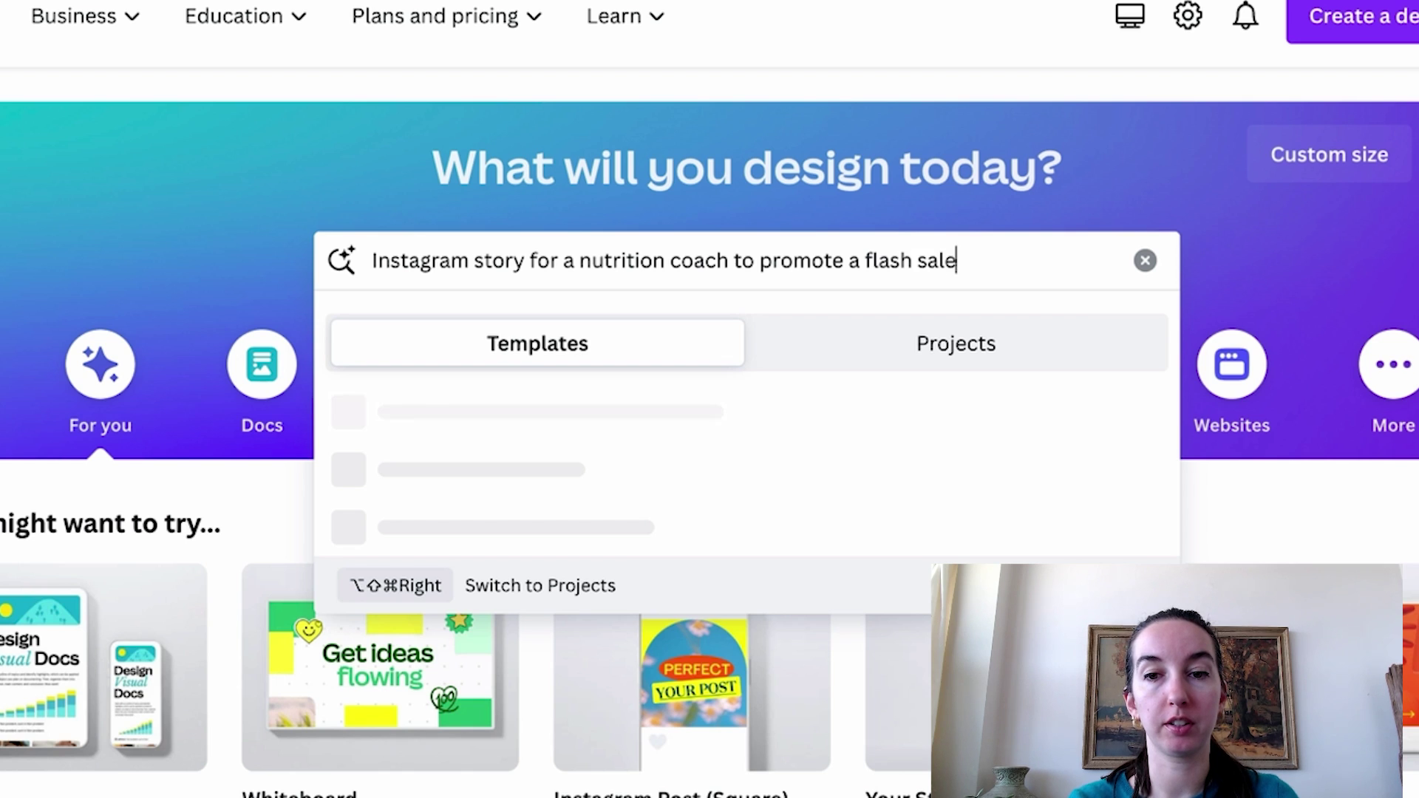
pyautogui.press('Return')
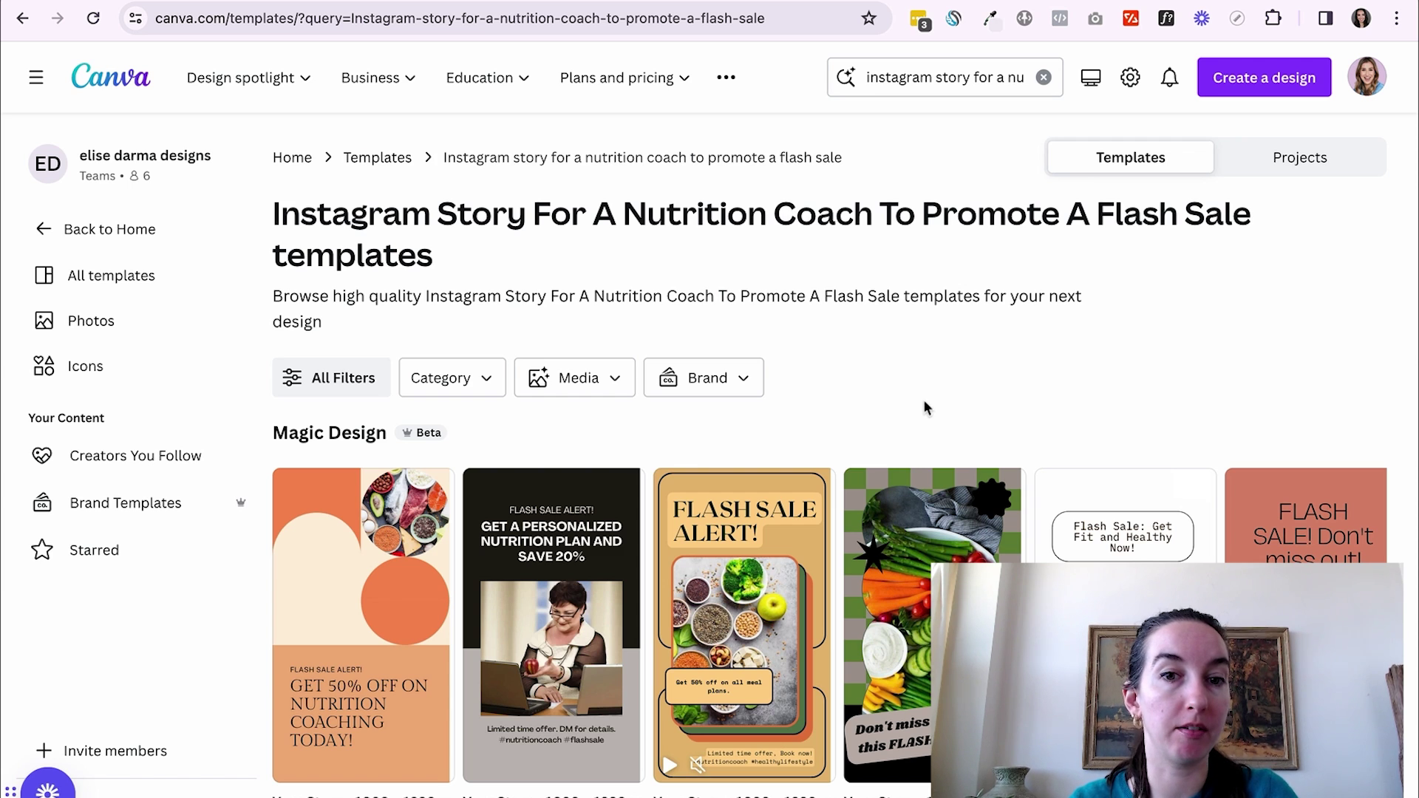
pyautogui.click(761, 565)
# Start customizing the Flash Sale Alert template and play a full-screen preview of the story.
pyautogui.click(1153, 381)
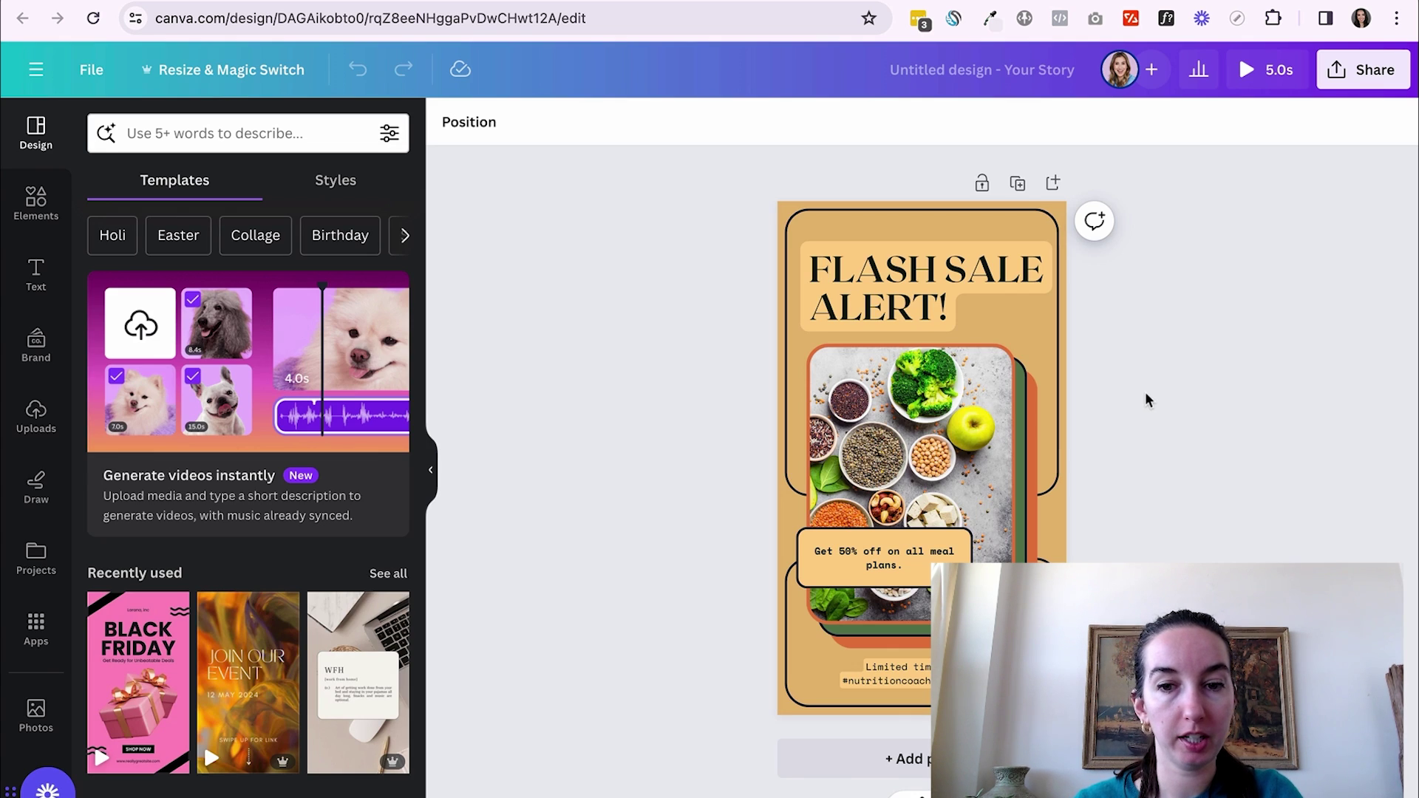
pyautogui.click(1249, 70)
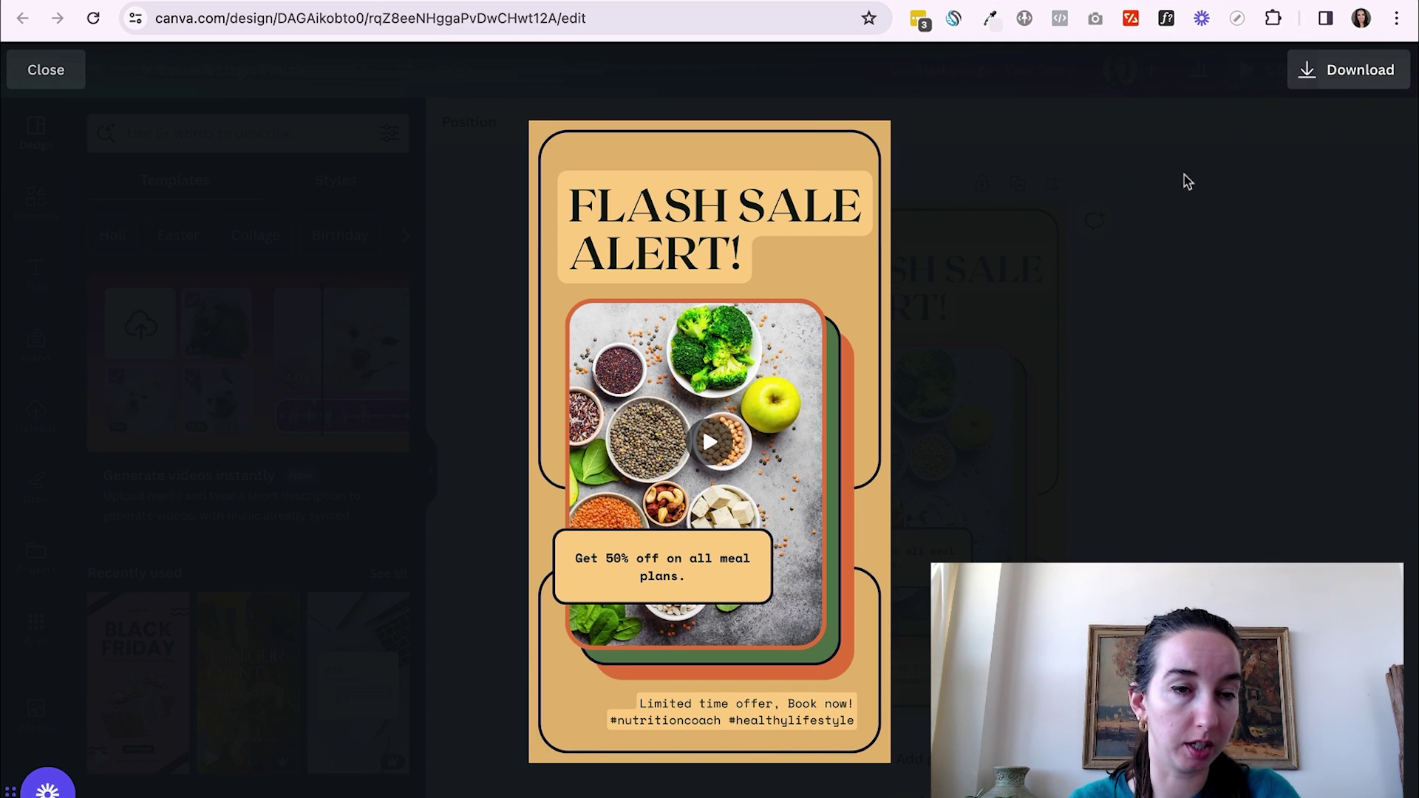
pyautogui.click(78, 63)
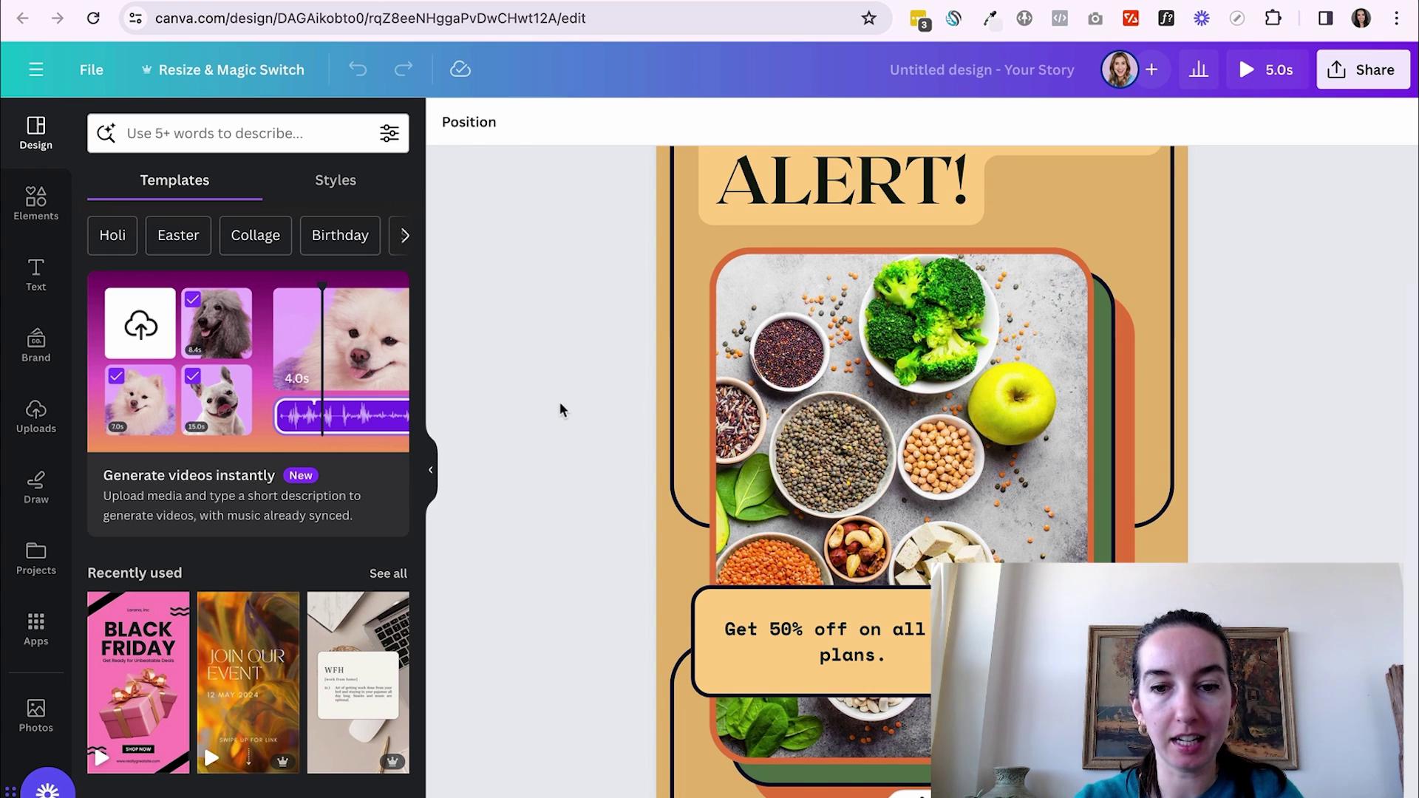
# Delete the 'Get 50% off' caption box and open editing options for the food photo.
pyautogui.click(884, 601)
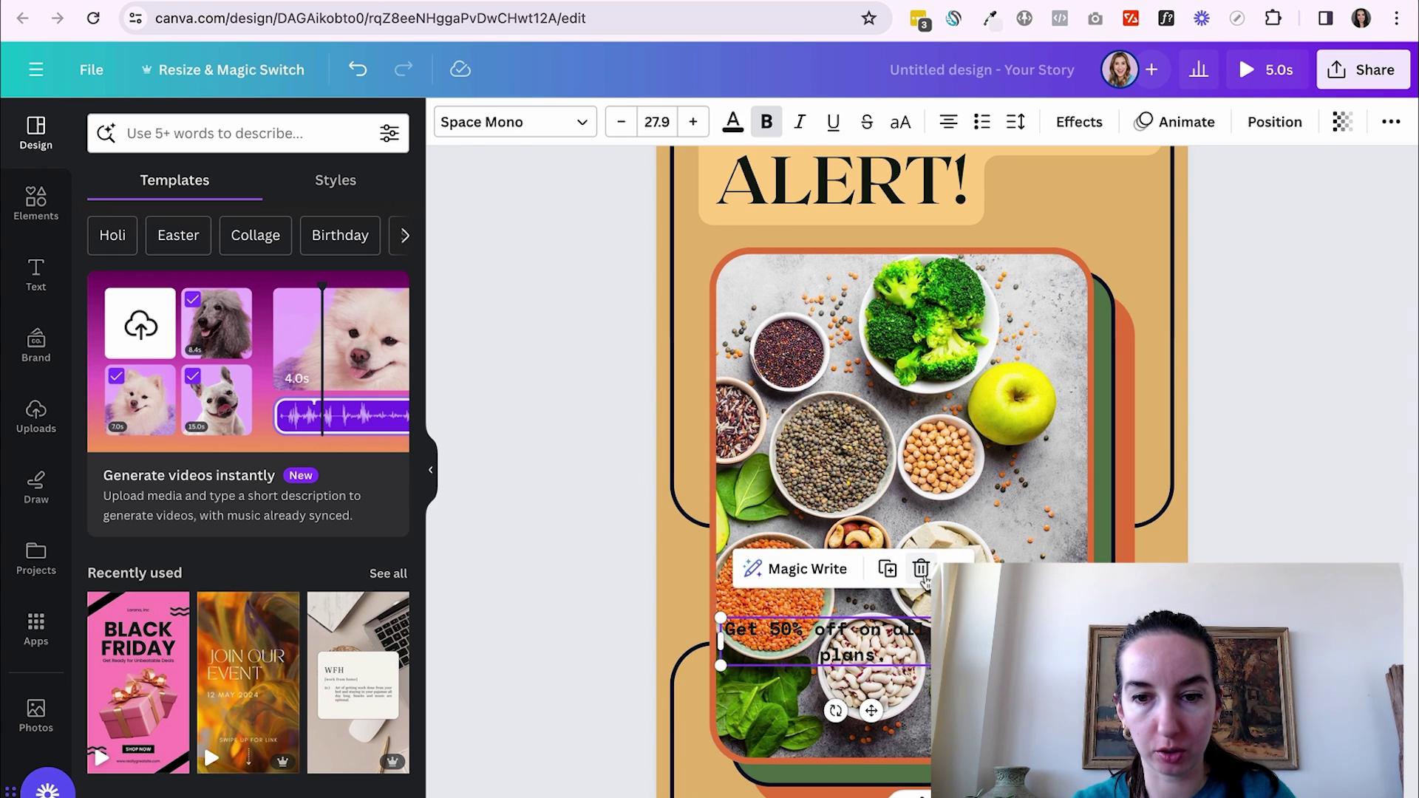
pyautogui.press('Delete')
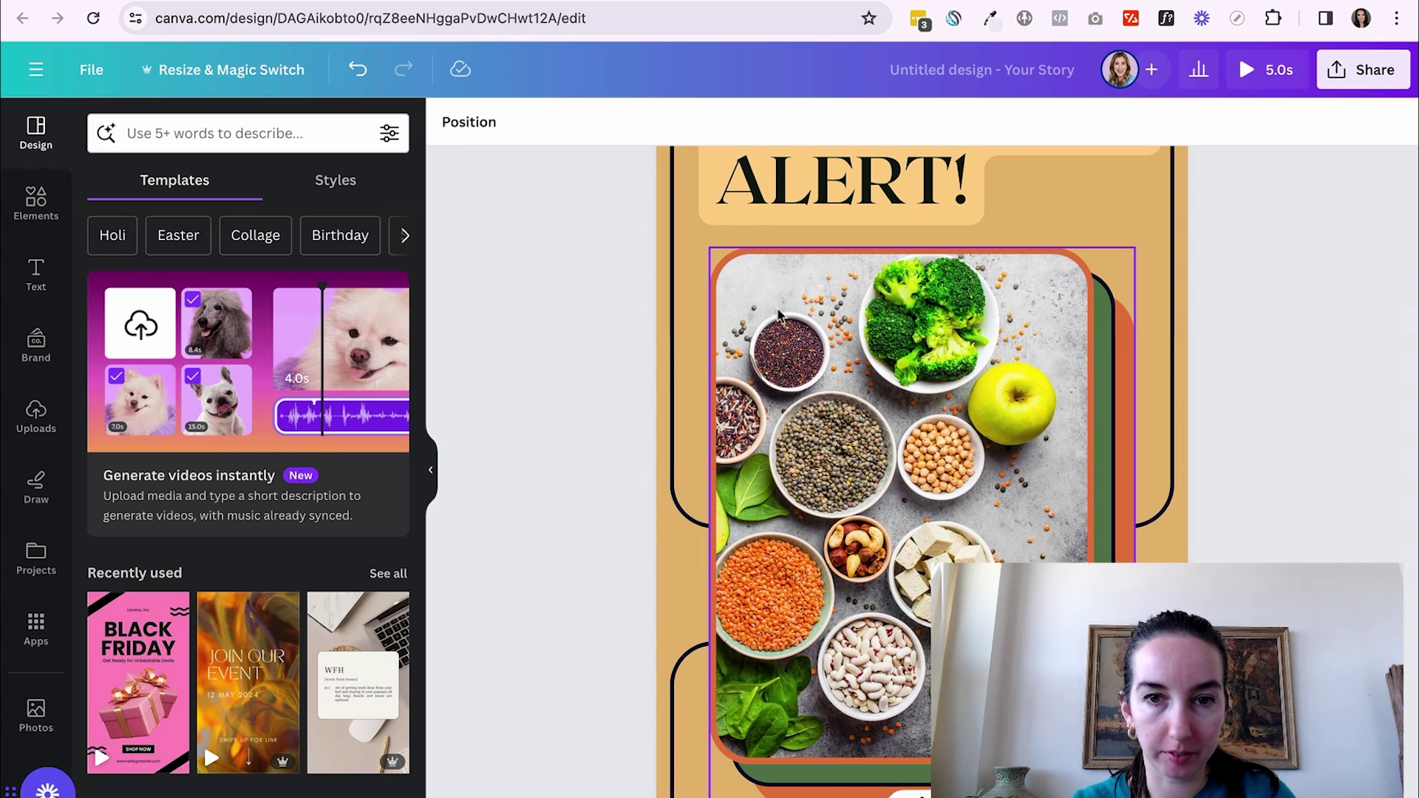
pyautogui.click(791, 364)
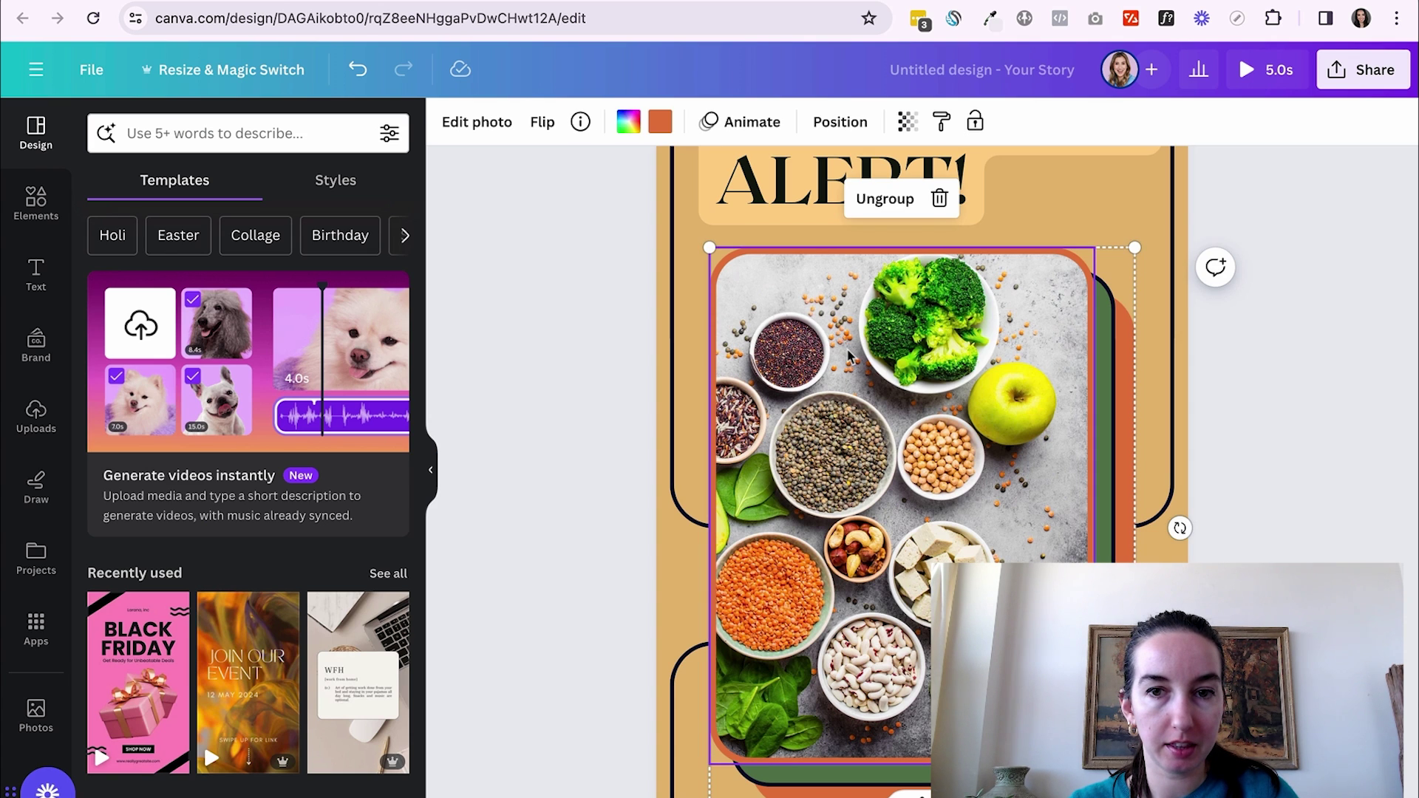
pyautogui.click(471, 125)
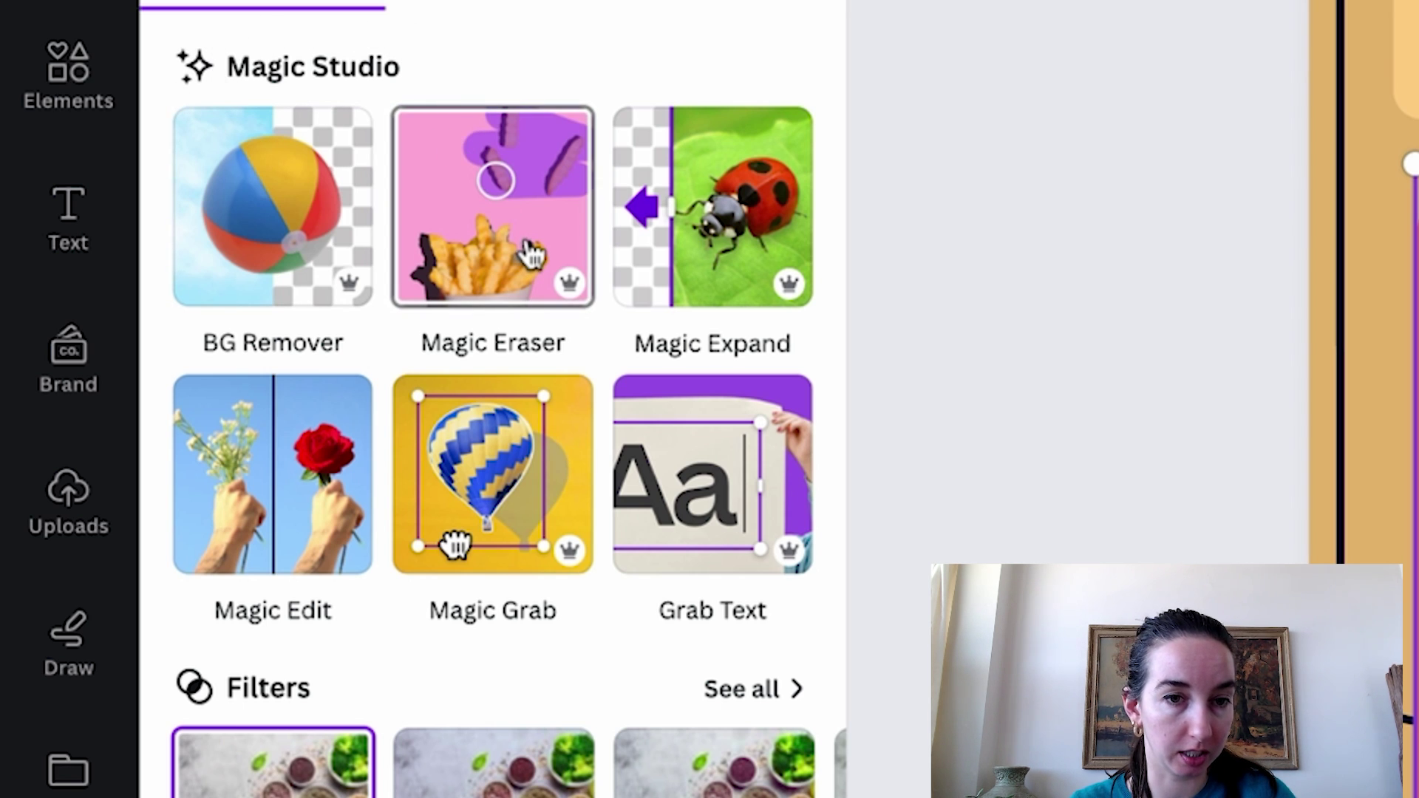
# Brush Magic Eraser over the quinoa bowl and its rim to remove it from the food photo.
pyautogui.click(502, 221)
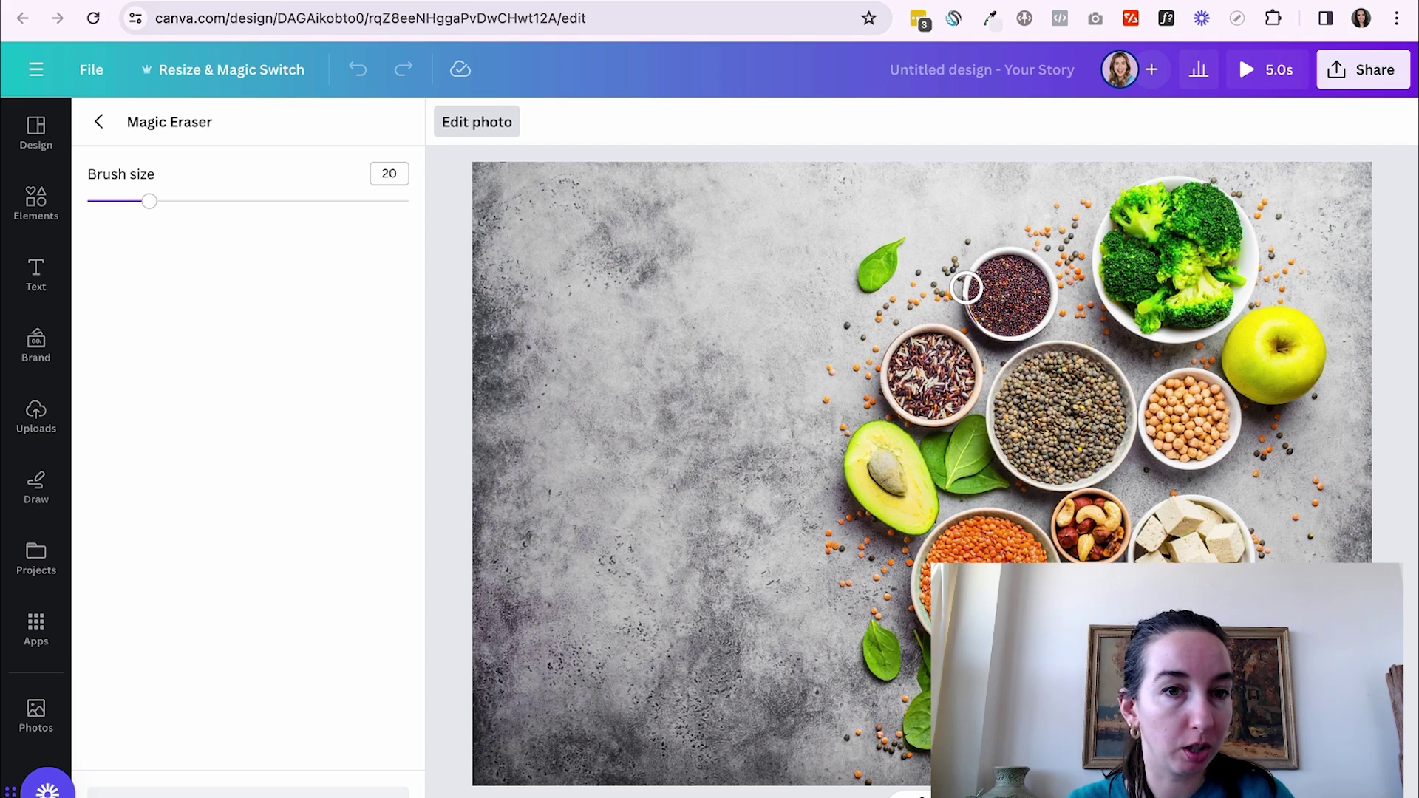
pyautogui.moveTo(966, 287)
pyautogui.mouseDown()
pyautogui.moveTo(981, 294)
pyautogui.moveTo(985, 264)
pyautogui.moveTo(1015, 254)
pyautogui.mouseUp()
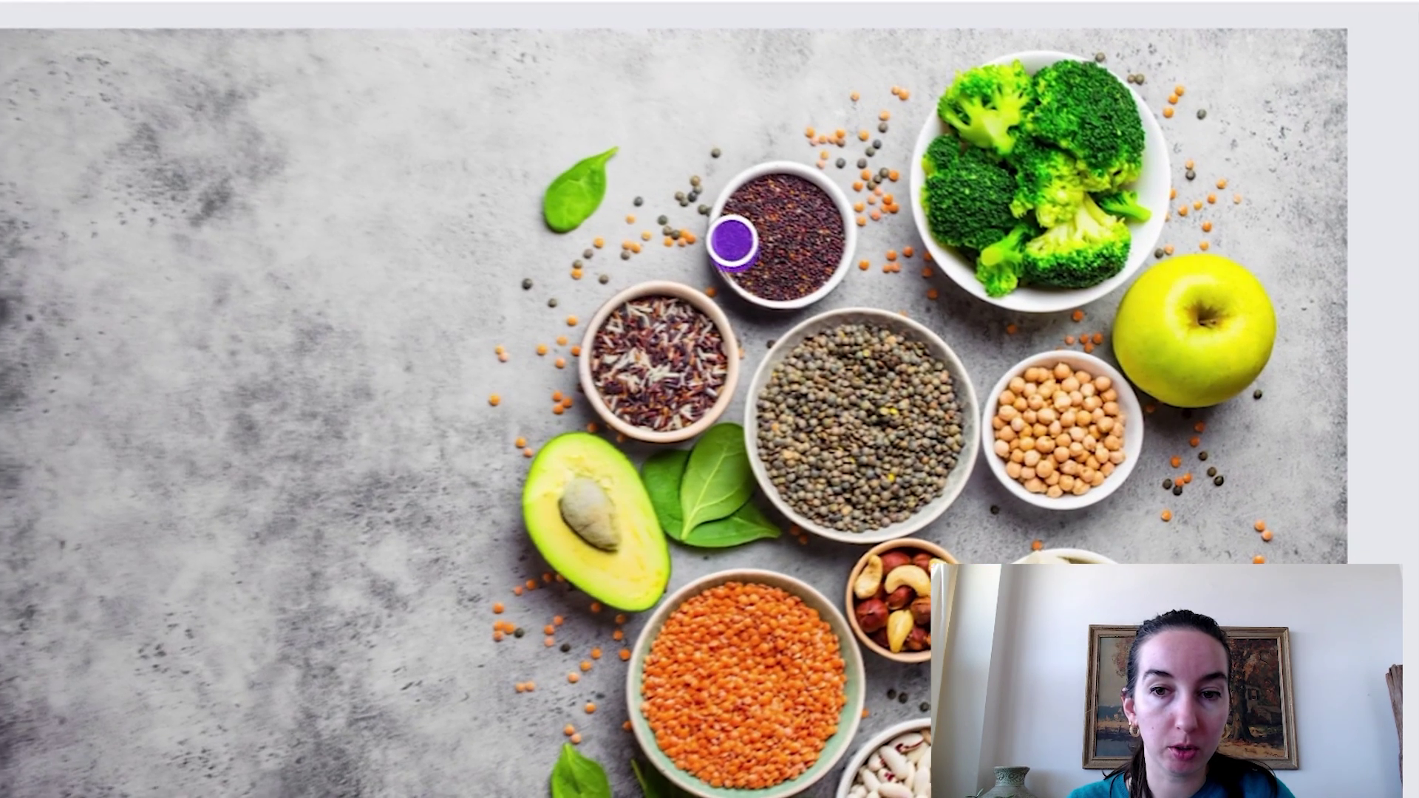
pyautogui.moveTo(783, 176)
pyautogui.mouseDown()
pyautogui.moveTo(821, 188)
pyautogui.moveTo(837, 255)
pyautogui.moveTo(754, 303)
pyautogui.mouseUp()
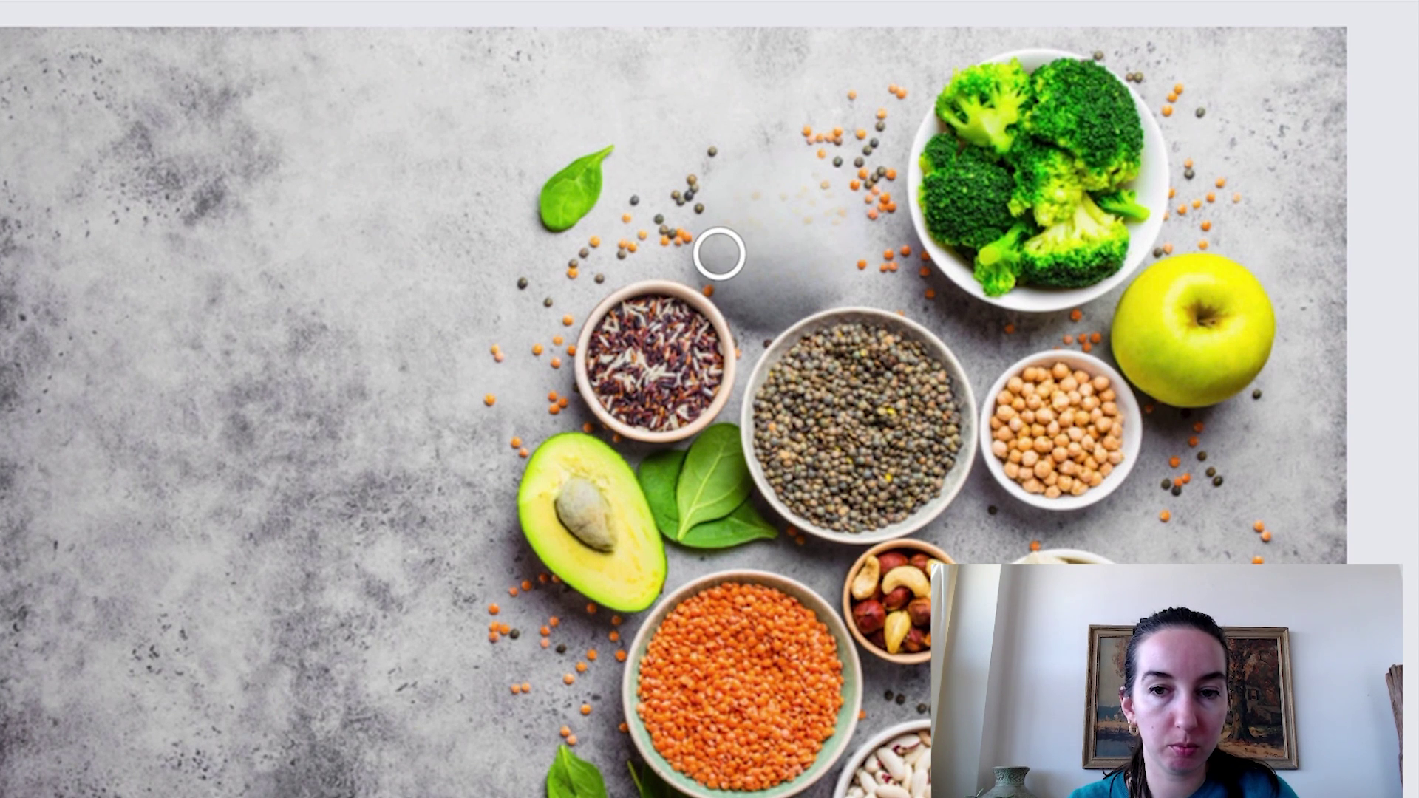
pyautogui.moveTo(694, 255)
pyautogui.mouseDown()
pyautogui.moveTo(754, 331)
pyautogui.moveTo(862, 265)
pyautogui.mouseUp()
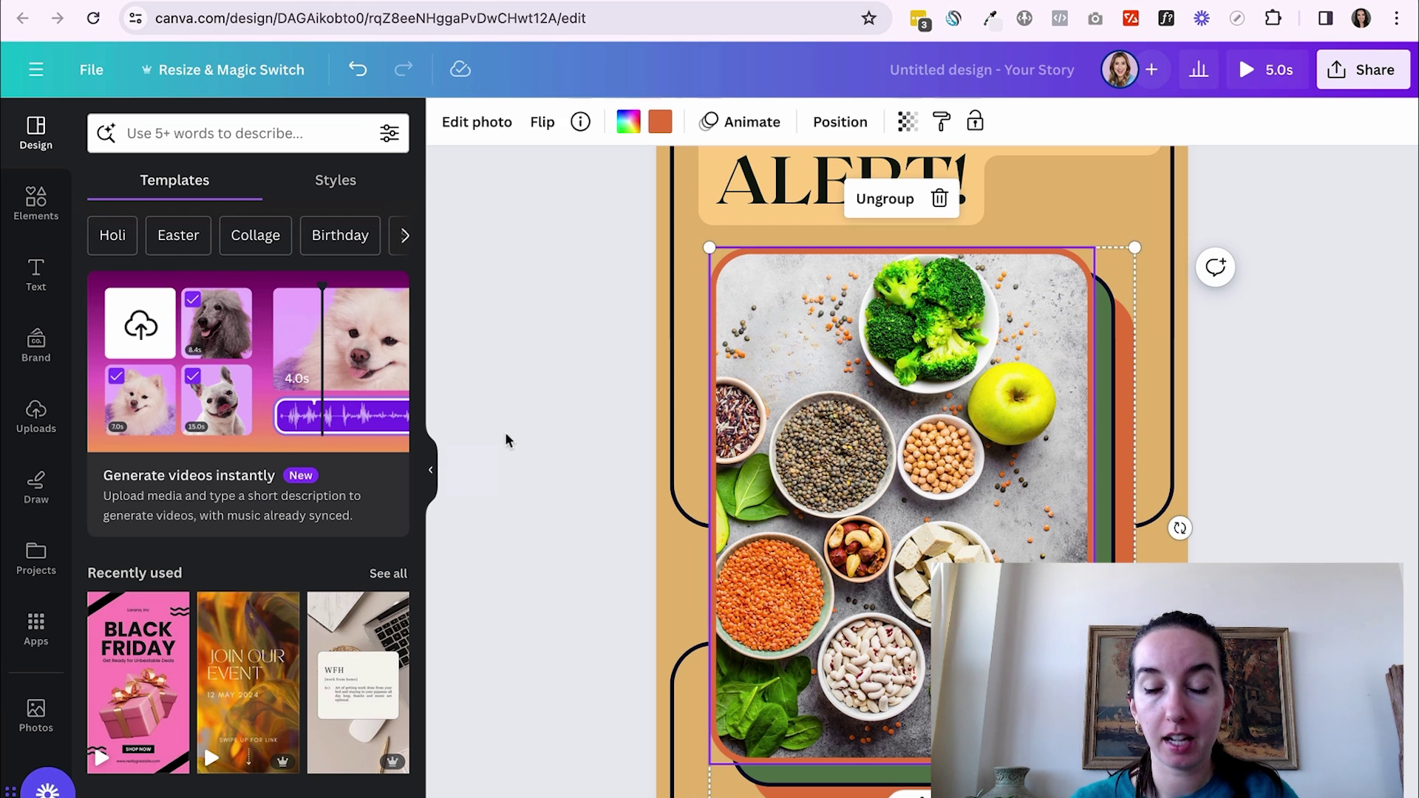
# Add a second page and enlarge the yellow-wall bench photo to fill it, shifted slightly right.
pyautogui.click(505, 438)
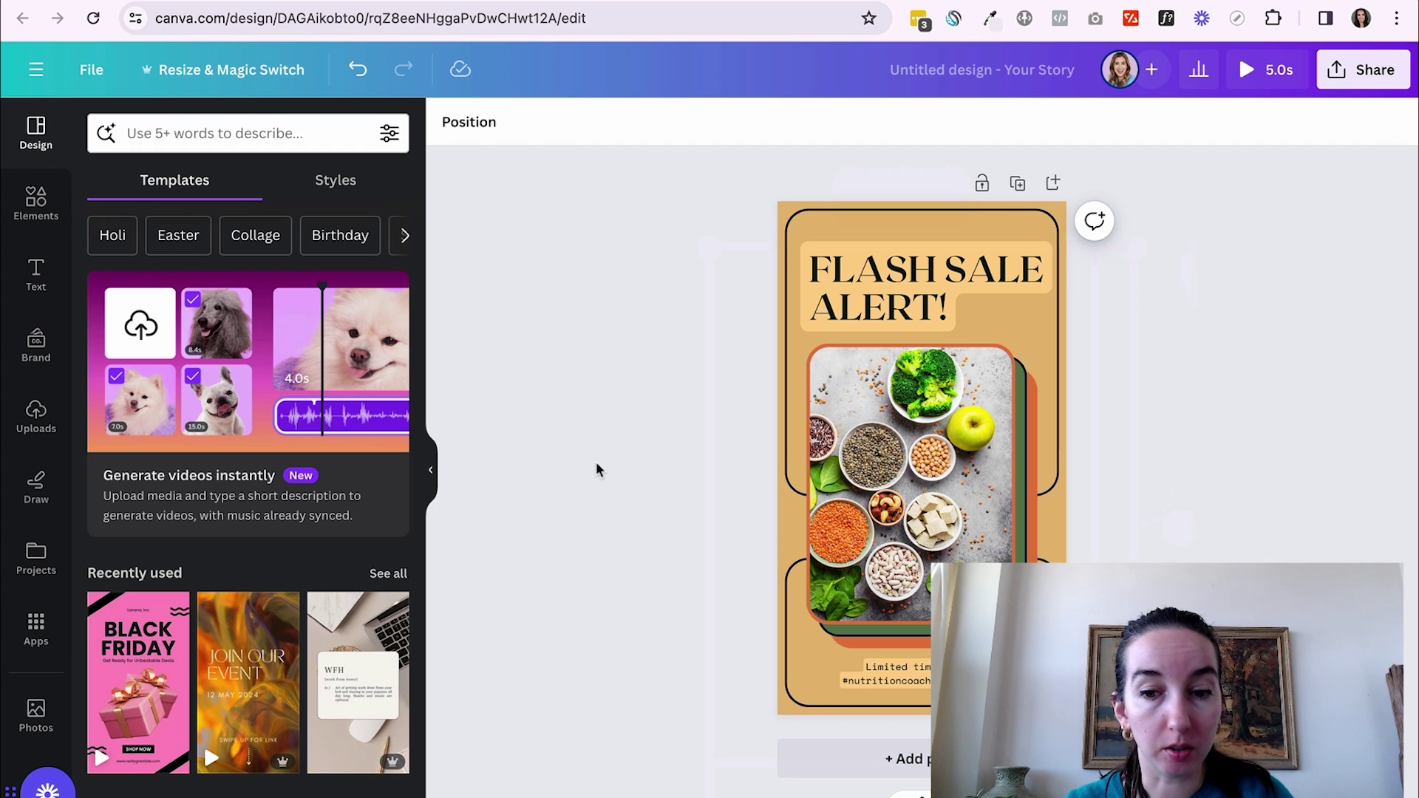
pyautogui.hotkey('ctrl', 'Return')
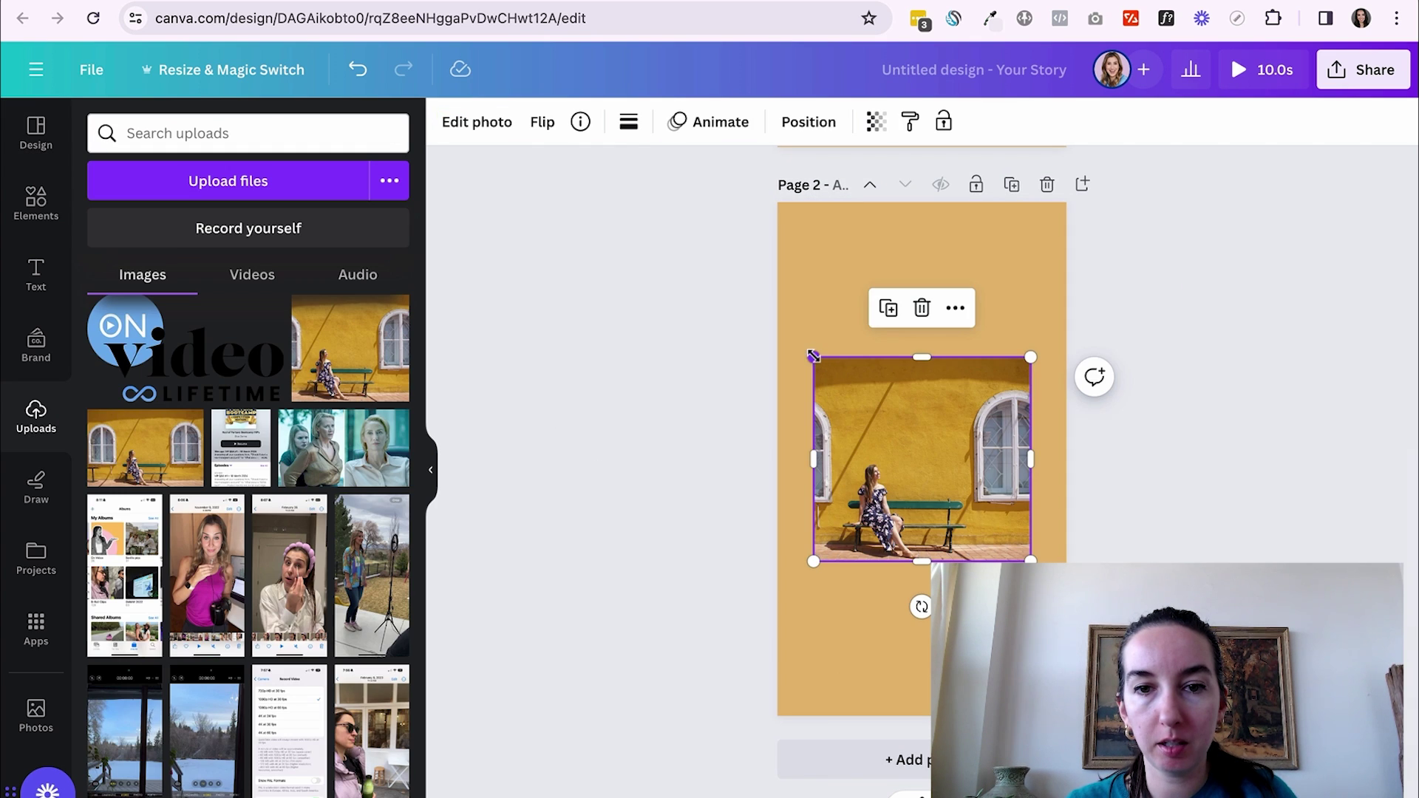
pyautogui.moveTo(813, 356); pyautogui.dragTo(647, 196)
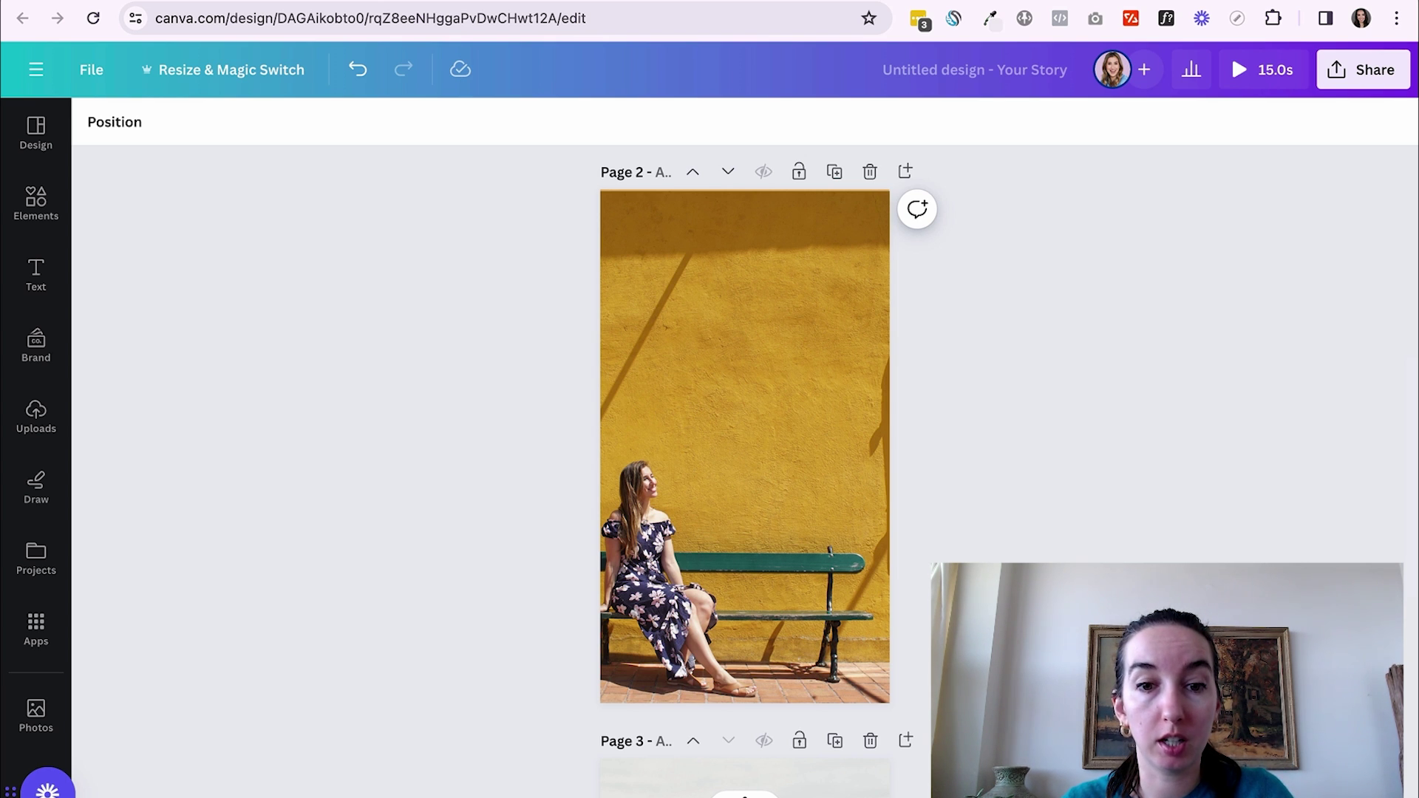
pyautogui.moveTo(800, 547); pyautogui.dragTo(844, 548)
pyautogui.scroll(1, 944, 418)
pyautogui.click(1253, 373)
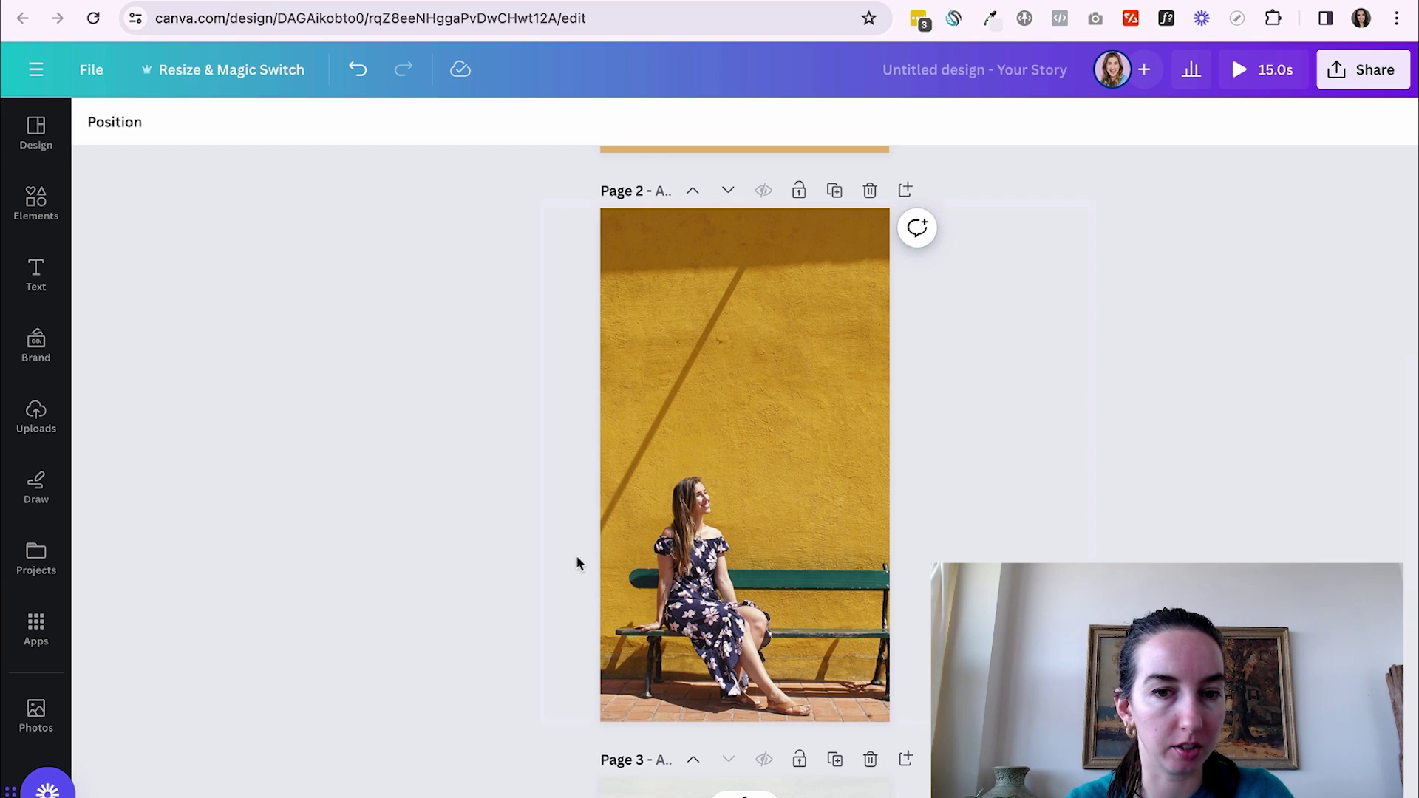
# Erase the diagonal shadow streak from the bench photo's wall with Magic Eraser, then deselect it.
pyautogui.click(785, 420)
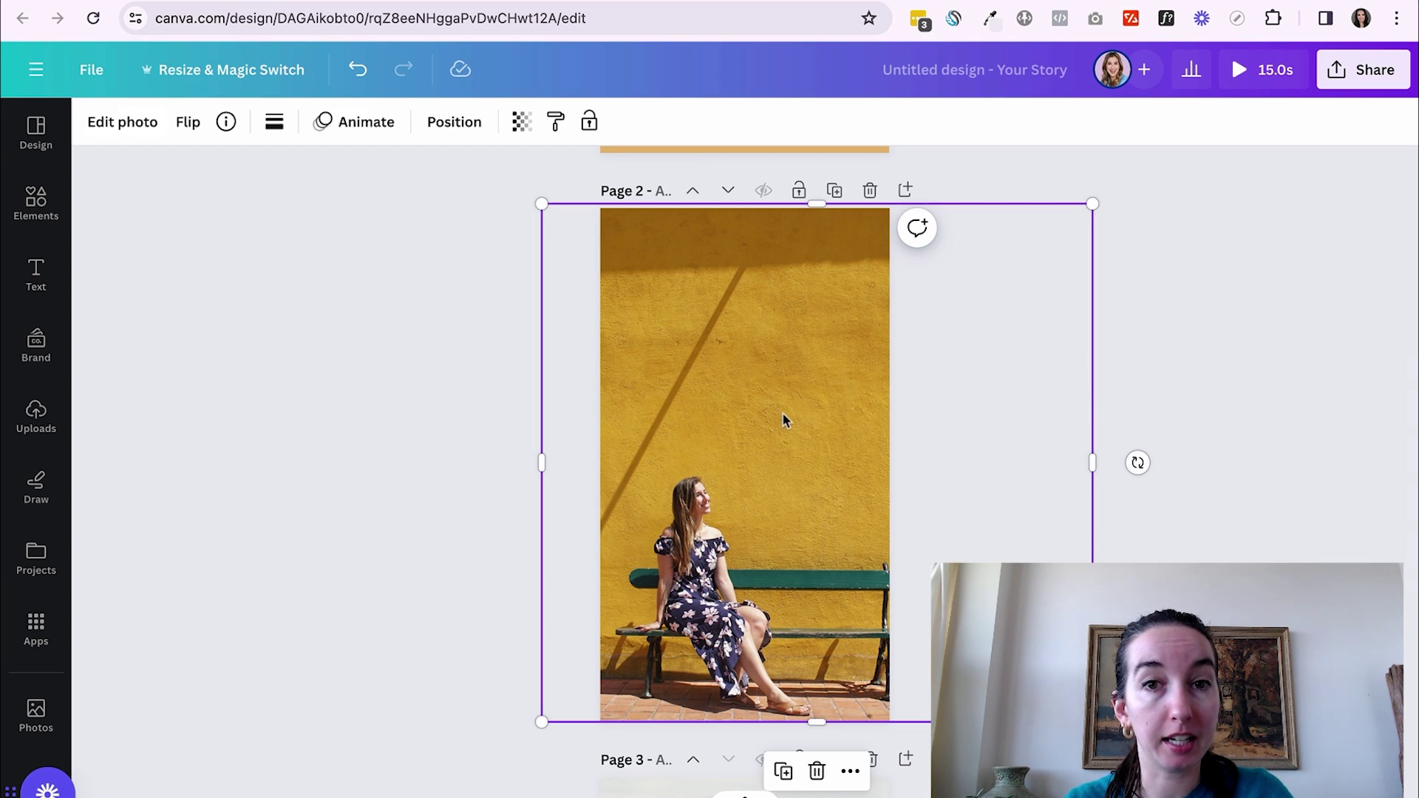
pyautogui.click(129, 127)
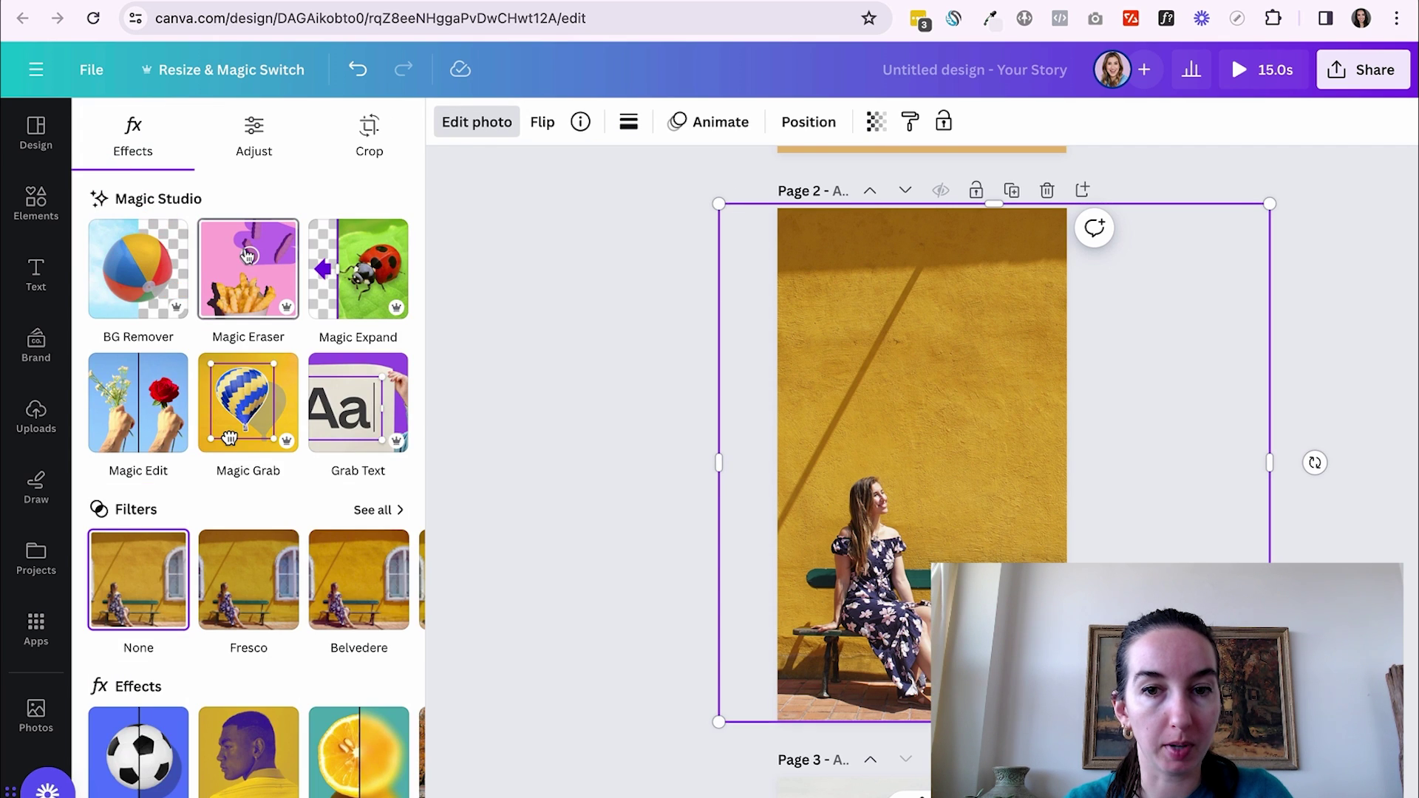
pyautogui.click(245, 255)
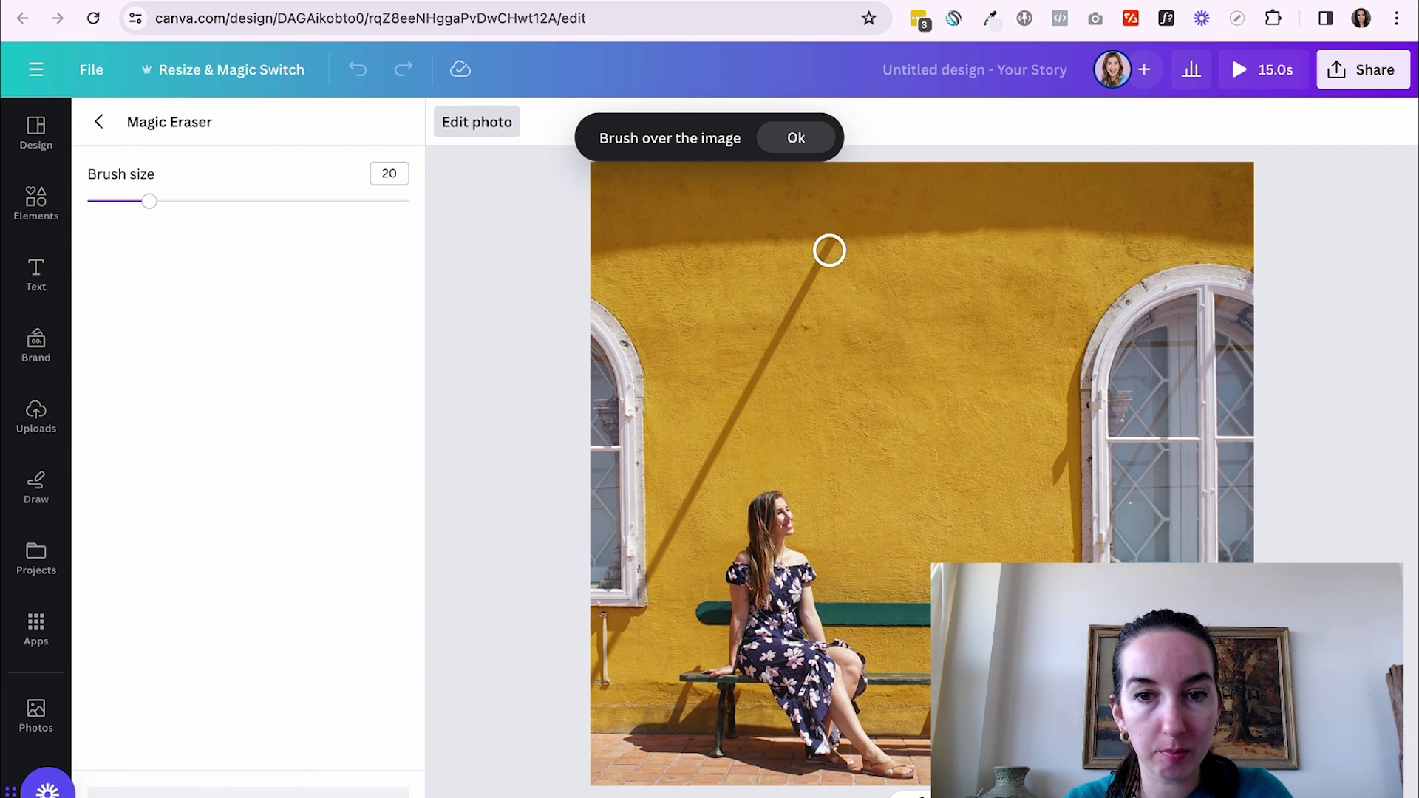
pyautogui.moveTo(828, 250)
pyautogui.mouseDown()
pyautogui.moveTo(689, 484)
pyautogui.moveTo(637, 607)
pyautogui.mouseUp()
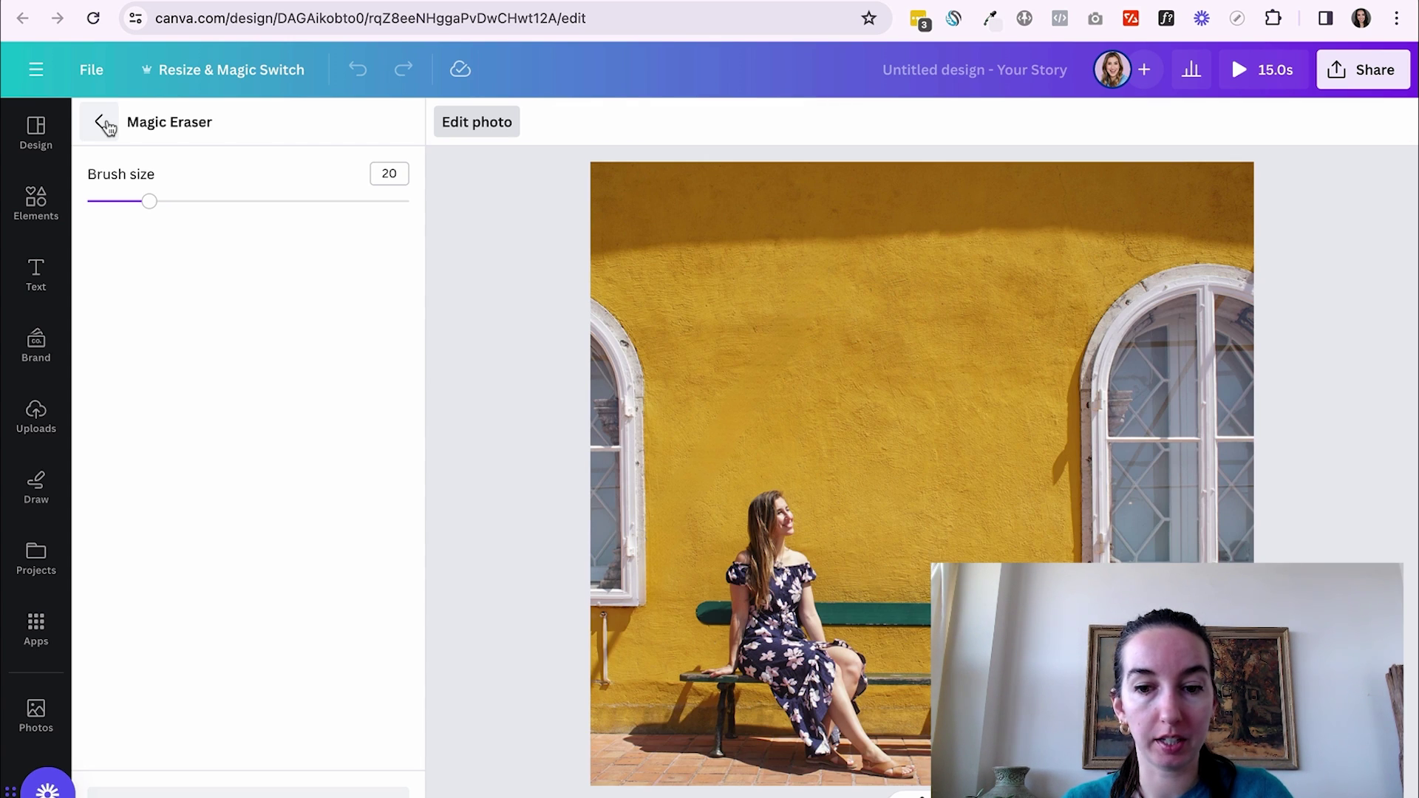
pyautogui.click(559, 244)
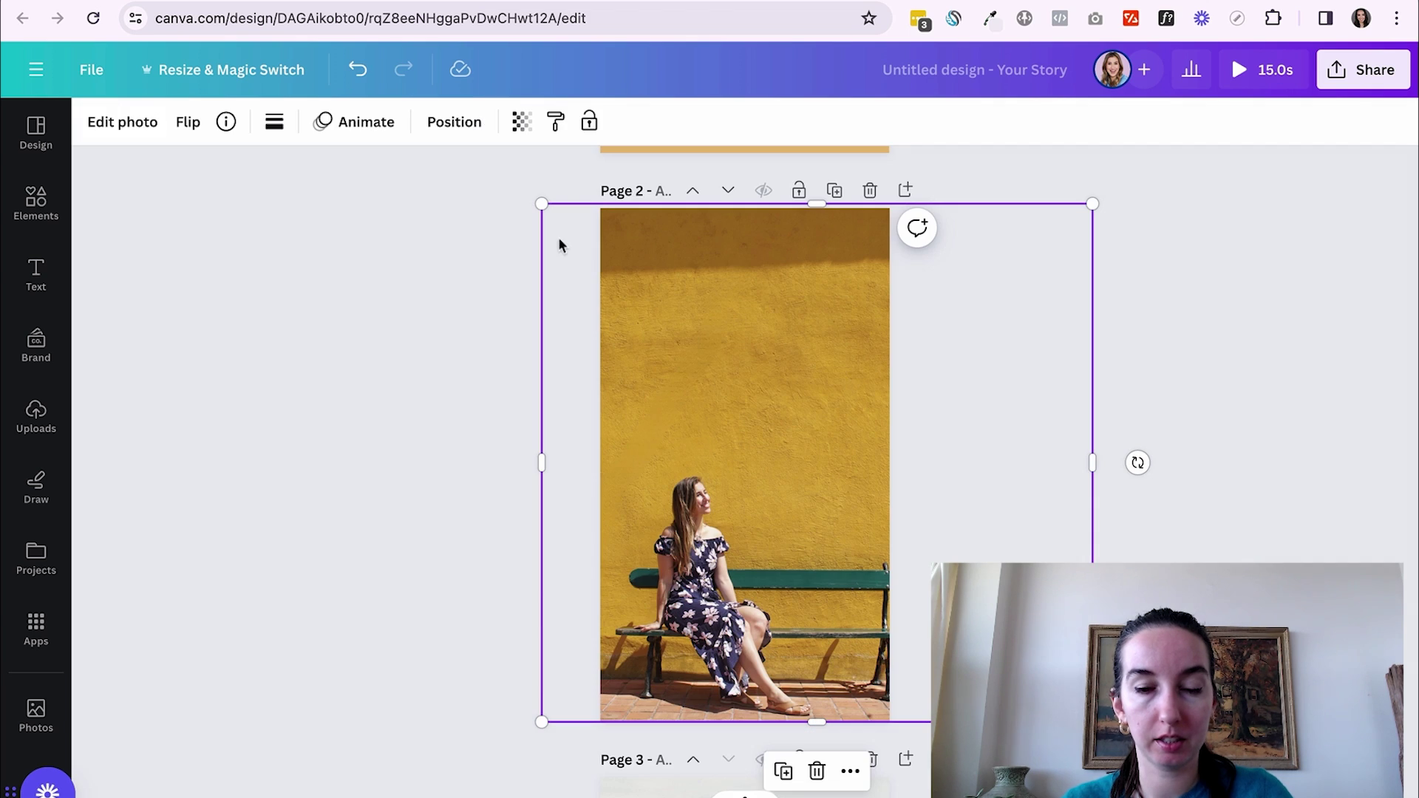
pyautogui.click(404, 271)
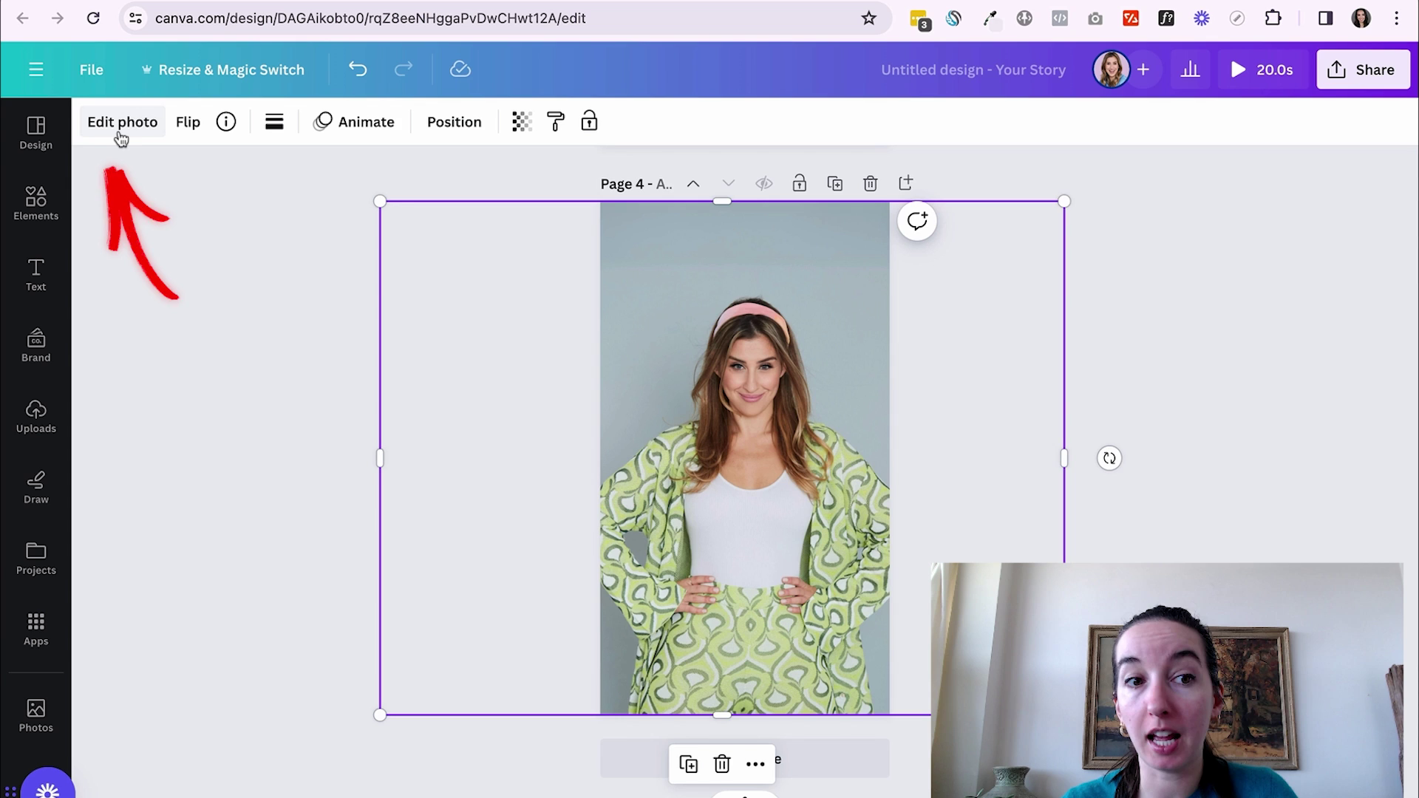
# Use Magic Edit to replace the woman's headband with a 'red santa hat' with white pompom.
pyautogui.click(120, 138)
pyautogui.click(150, 416)
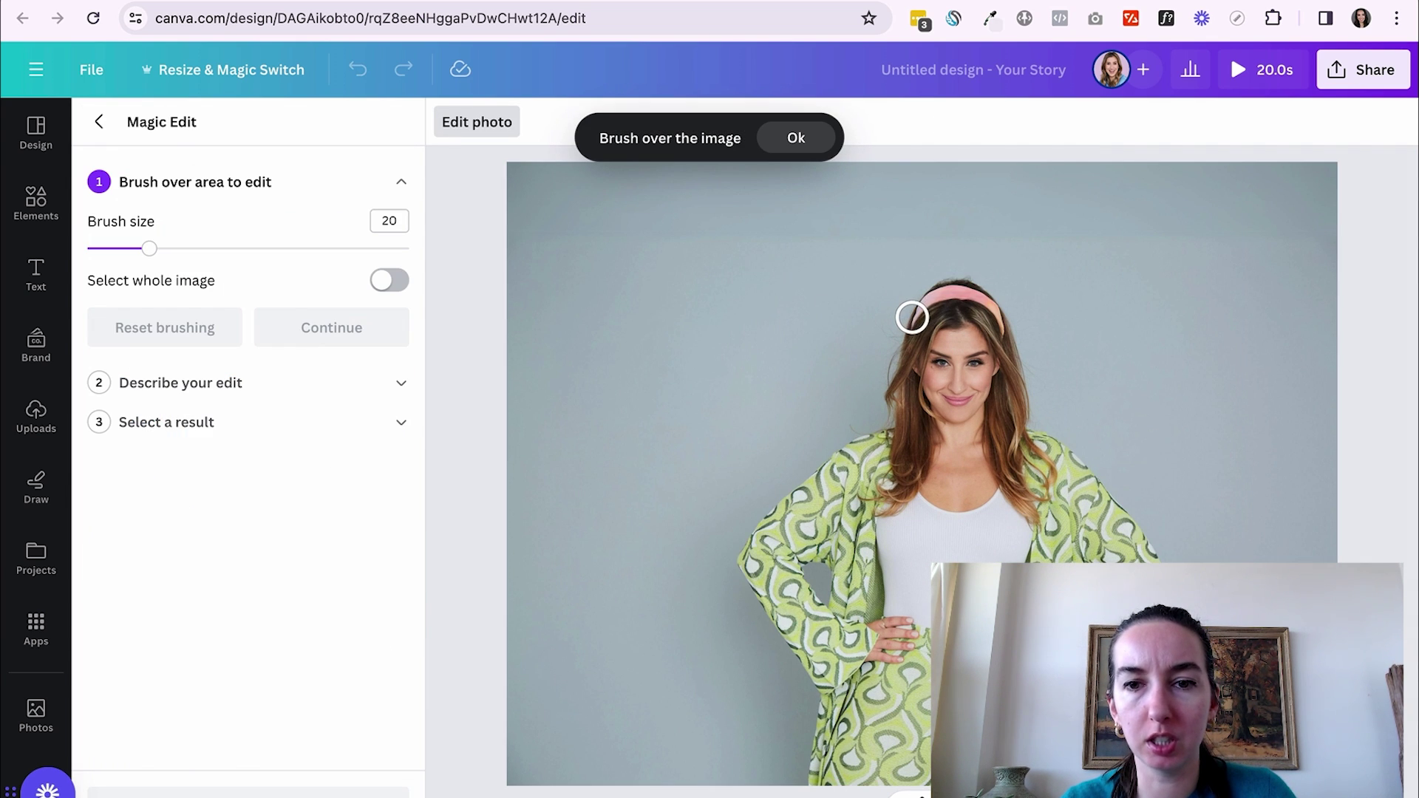
pyautogui.moveTo(913, 318)
pyautogui.mouseDown()
pyautogui.moveTo(1001, 319)
pyautogui.moveTo(966, 234)
pyautogui.moveTo(946, 238)
pyautogui.moveTo(915, 313)
pyautogui.moveTo(941, 301)
pyautogui.mouseUp()
pyautogui.click(335, 326)
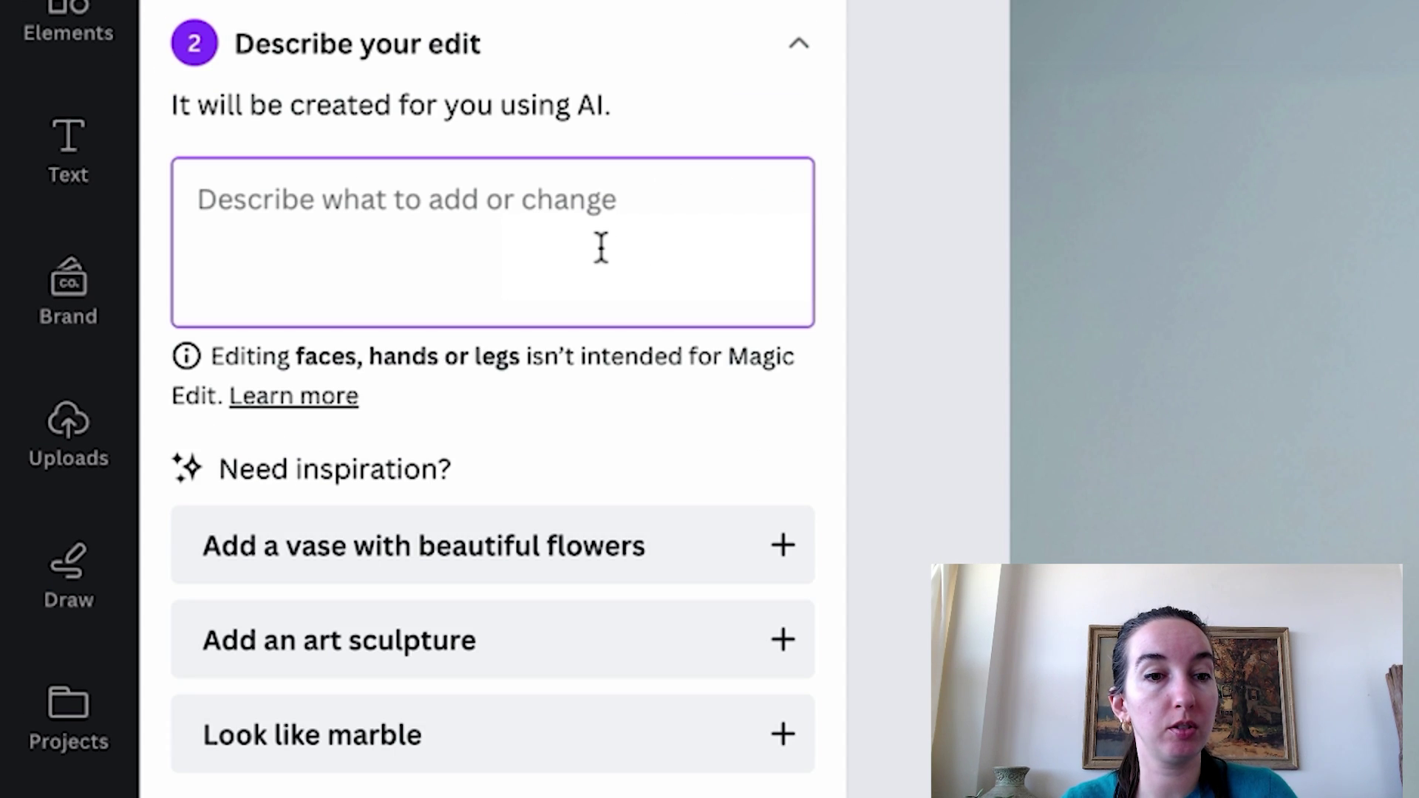
pyautogui.write('r')
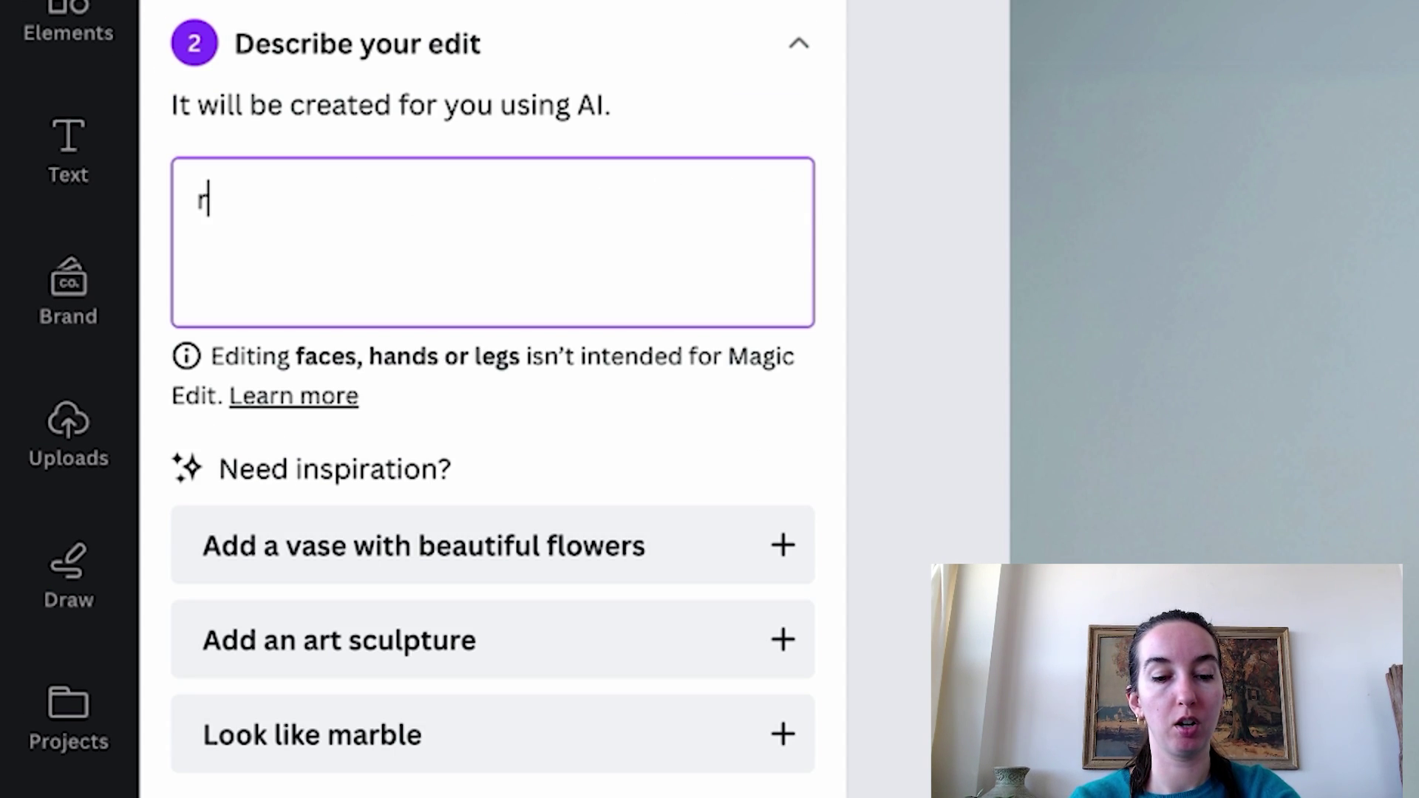
pyautogui.write('ed santa hat')
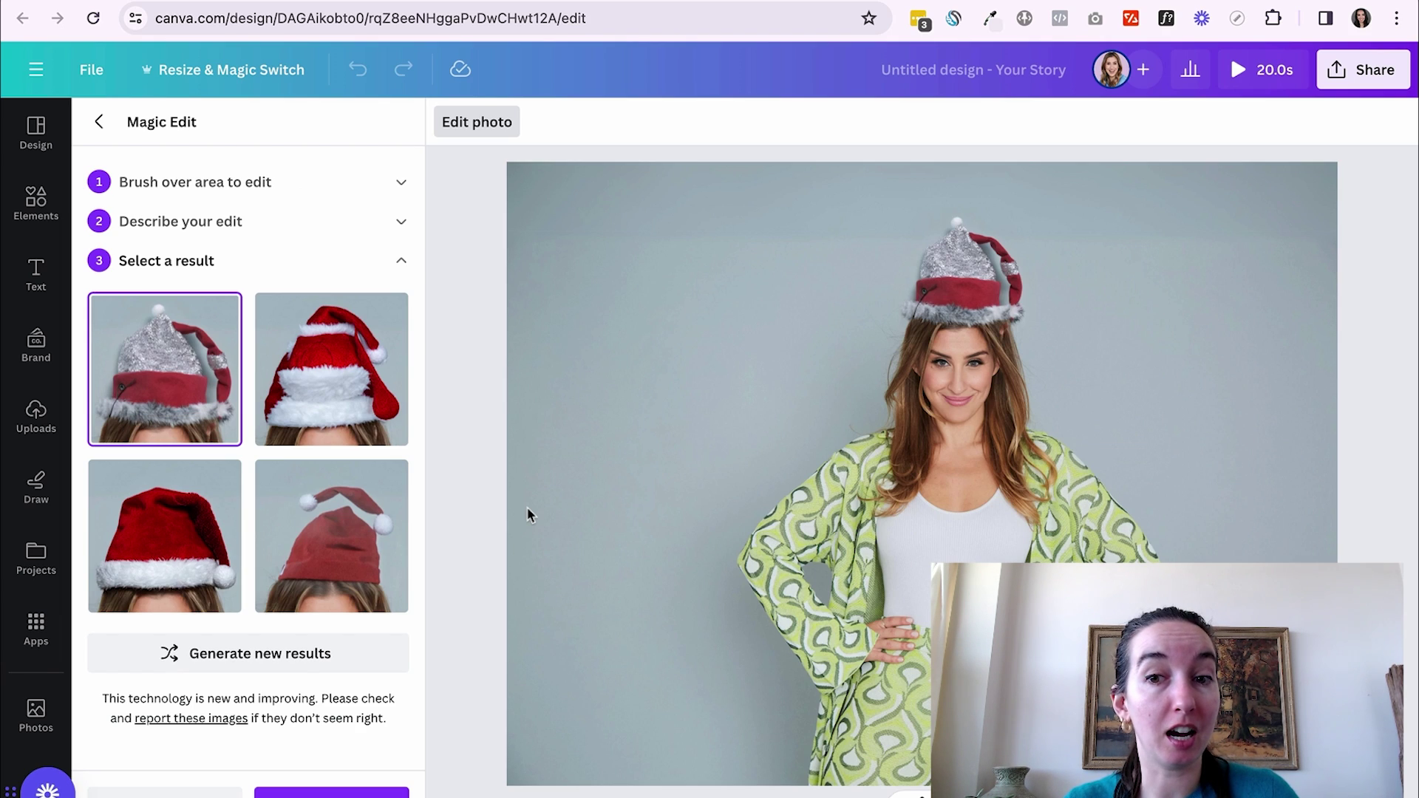
pyautogui.click(288, 390)
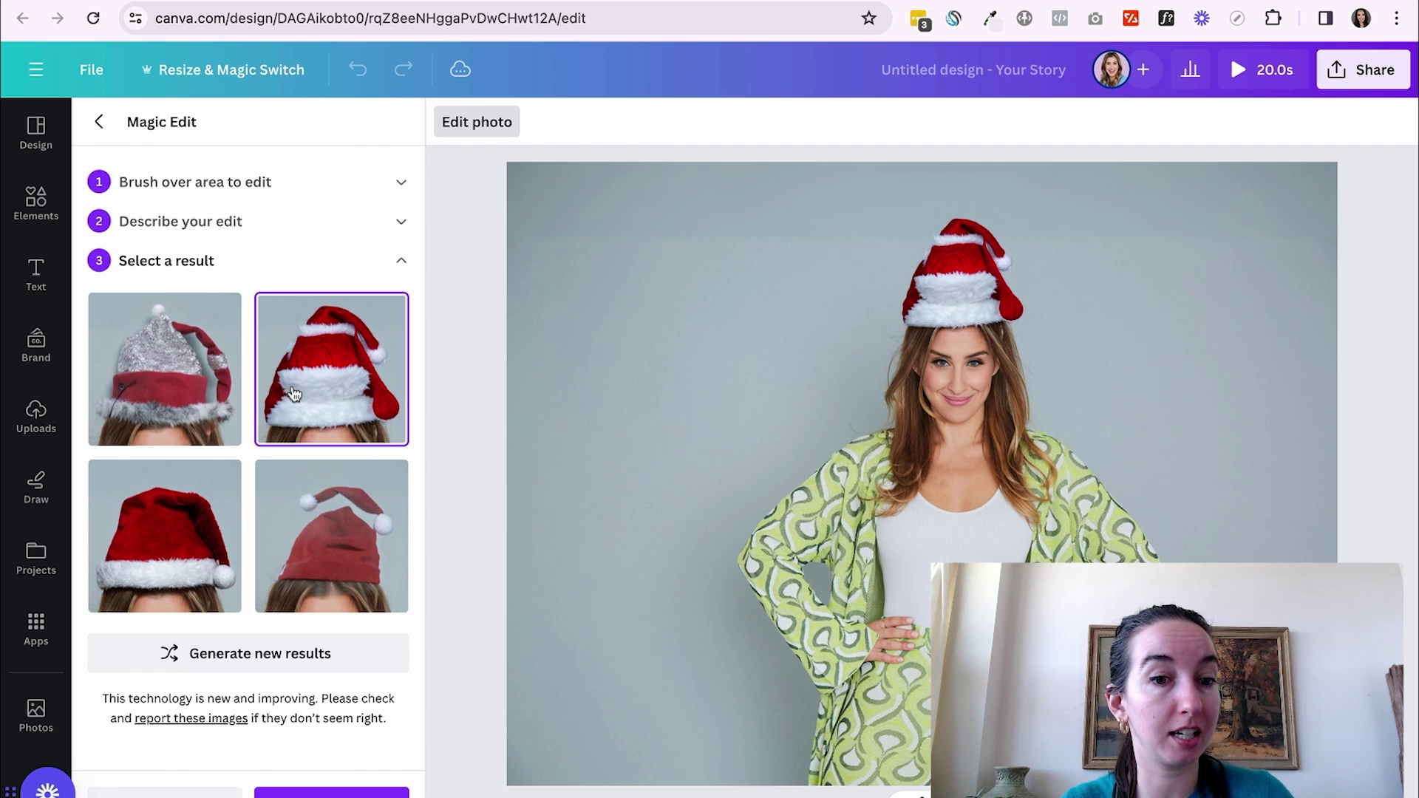
pyautogui.click(174, 561)
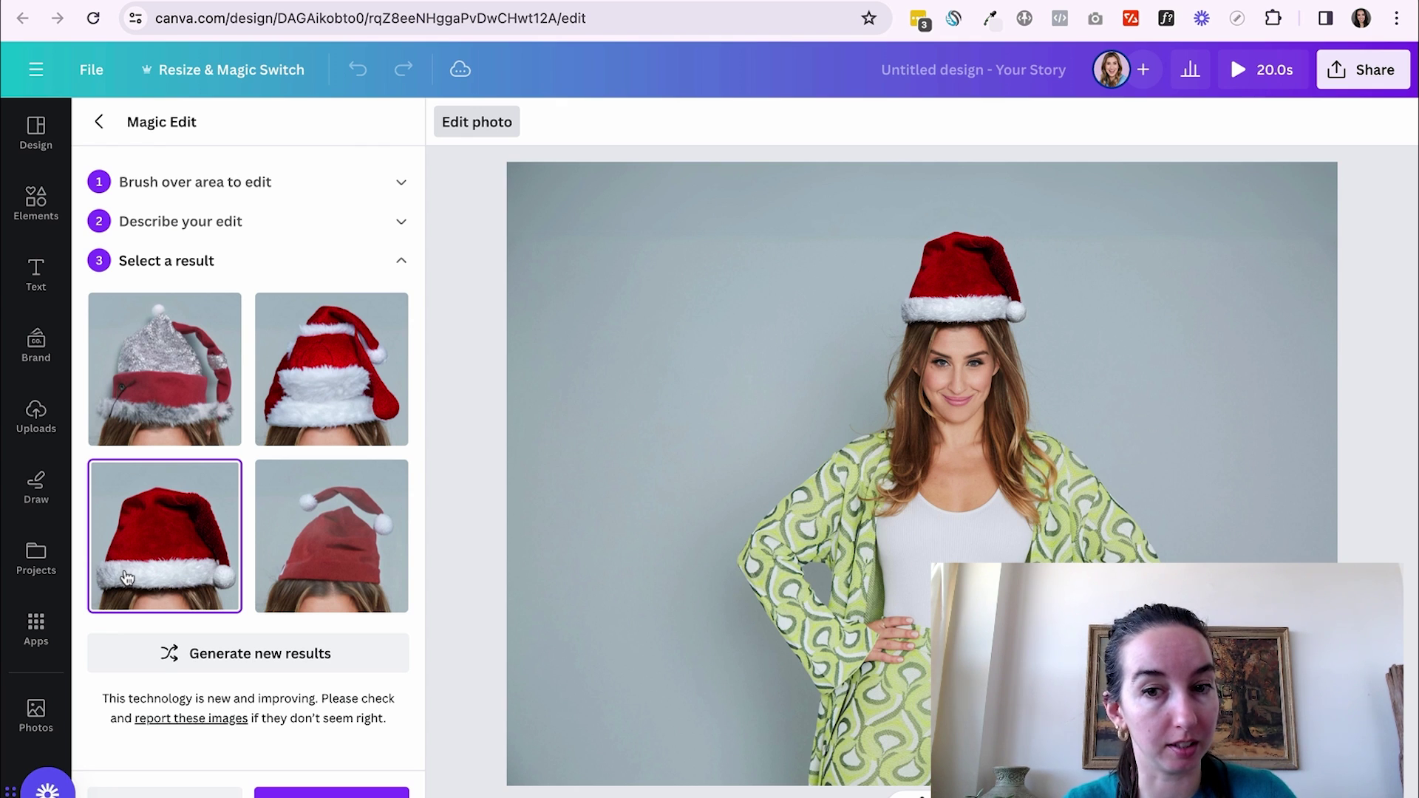
pyautogui.click(331, 793)
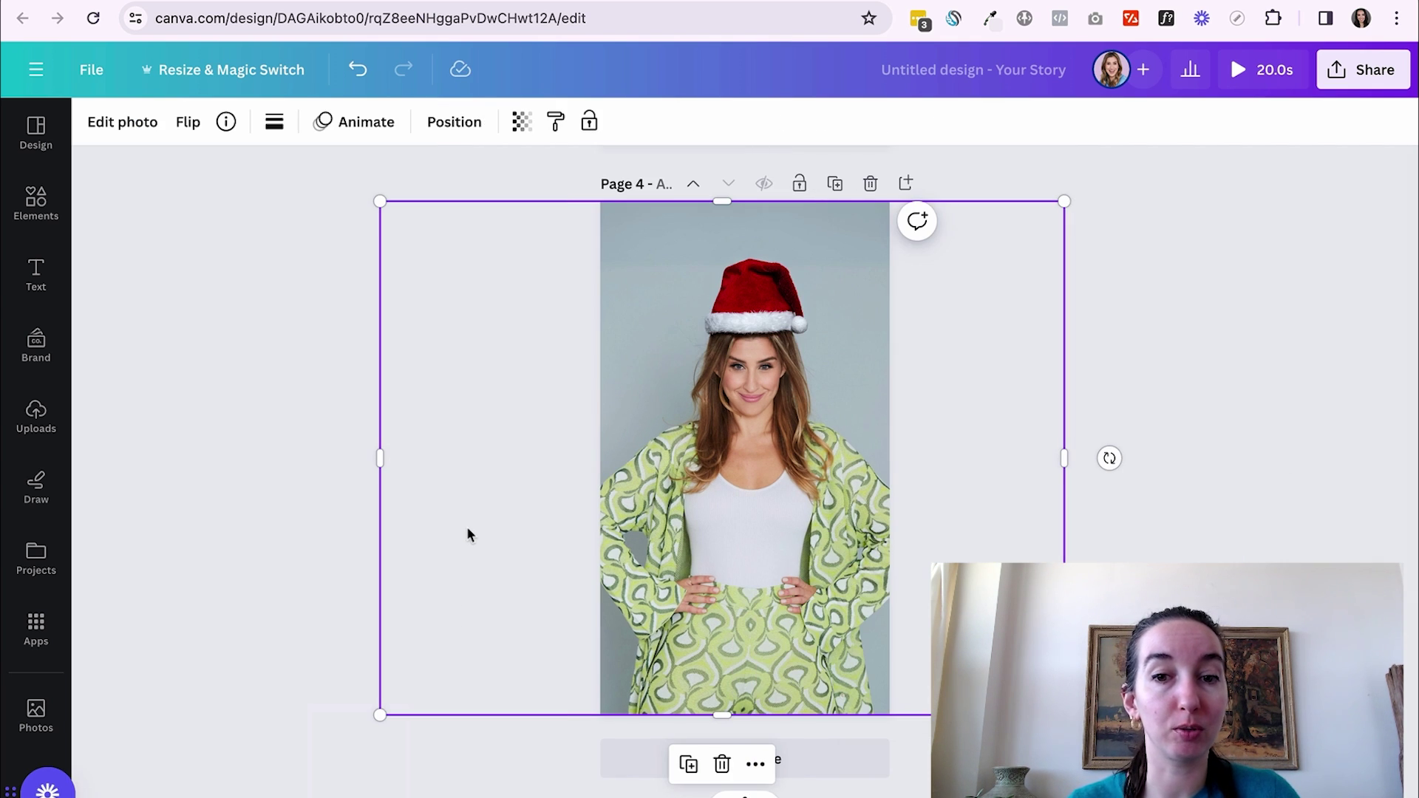
pyautogui.click(283, 526)
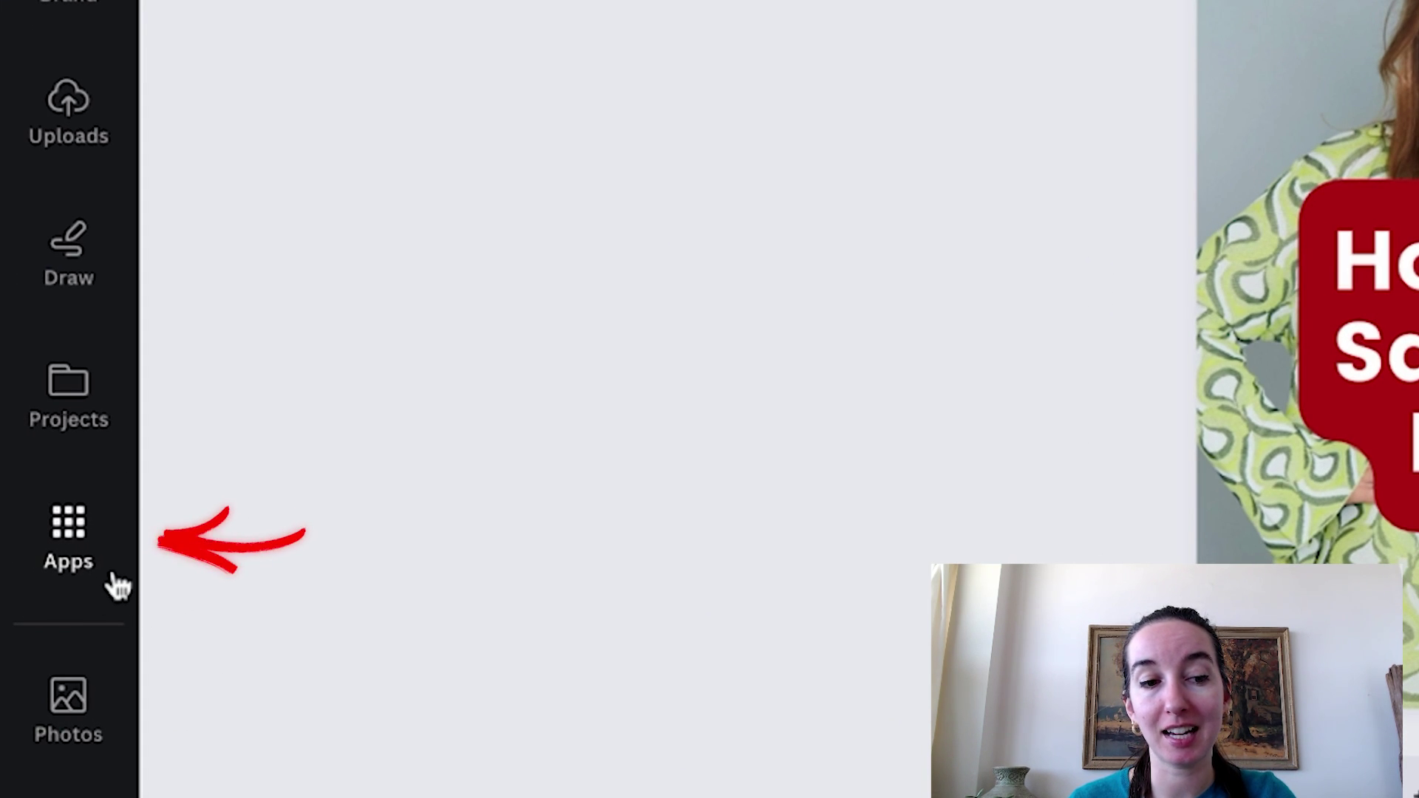
# Generate a 7-second 'upbeat christmas music' track with the AI melody app.
pyautogui.click(115, 580)
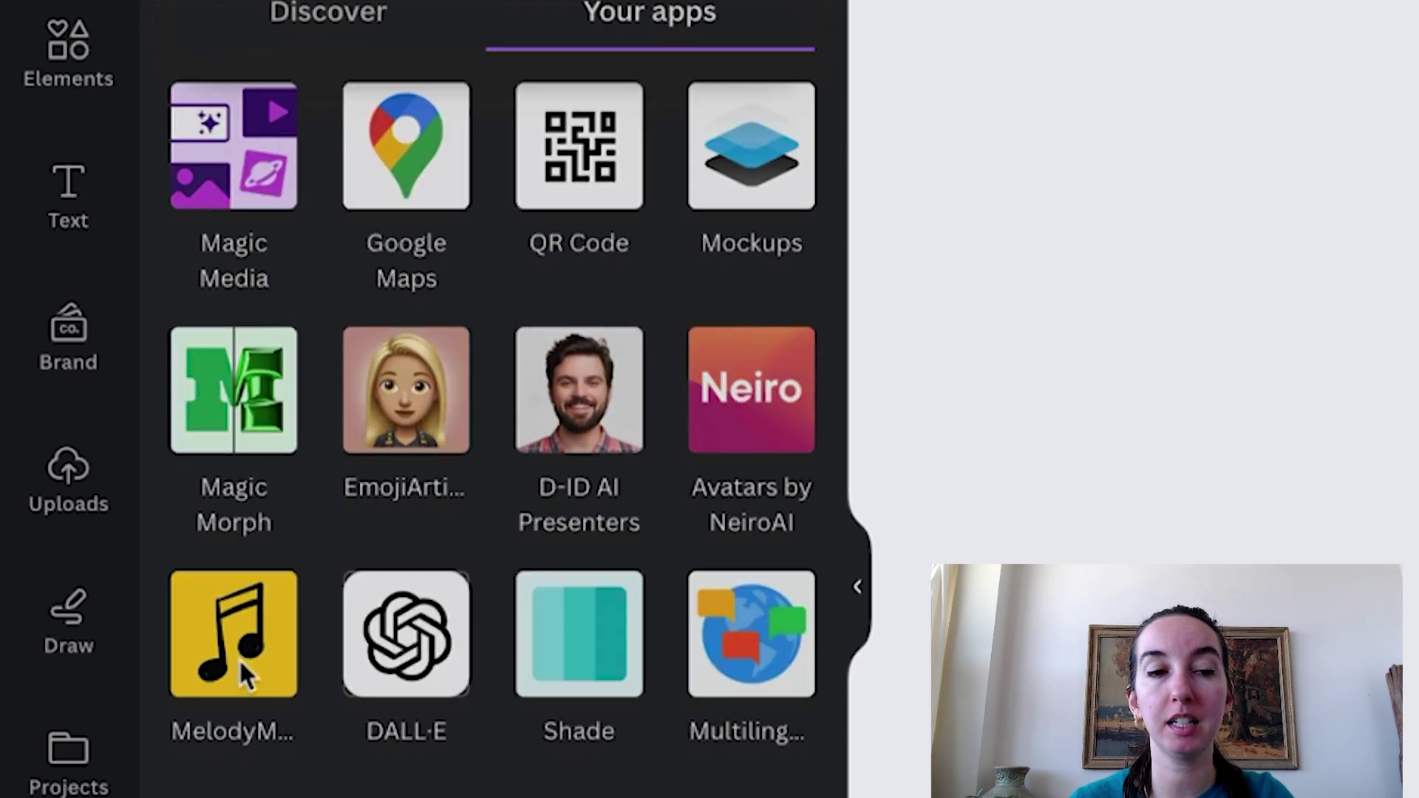
pyautogui.click(239, 665)
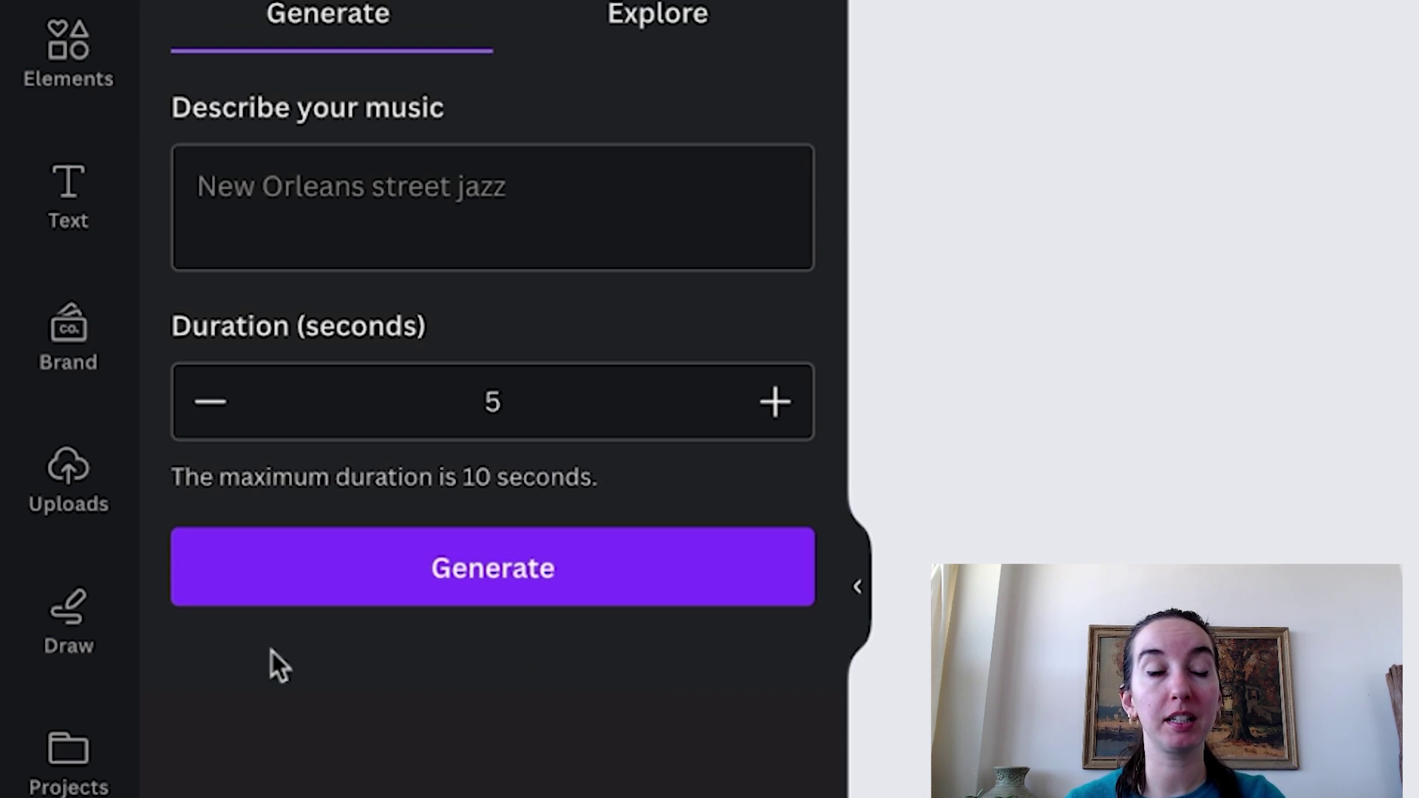
pyautogui.click(327, 218)
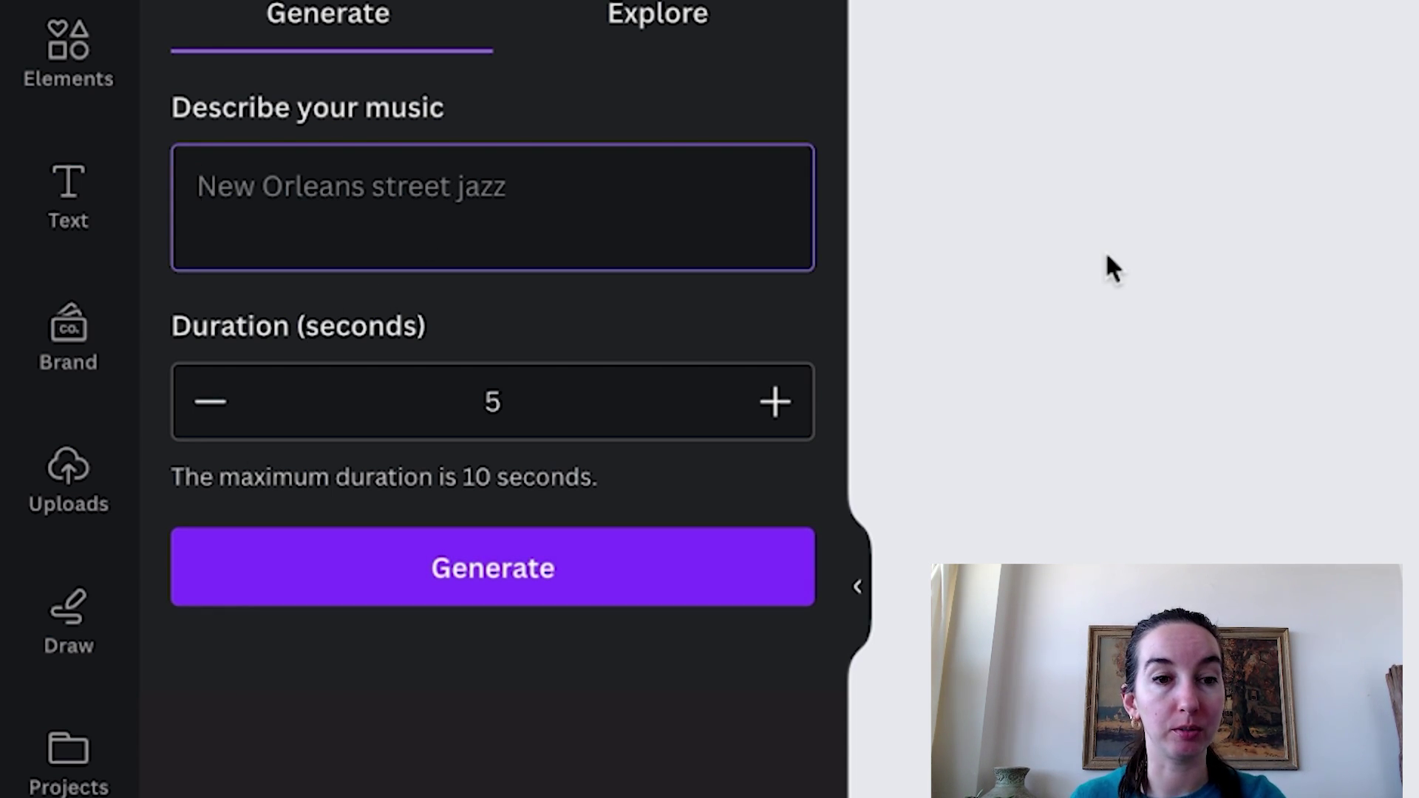
pyautogui.write('upbea')
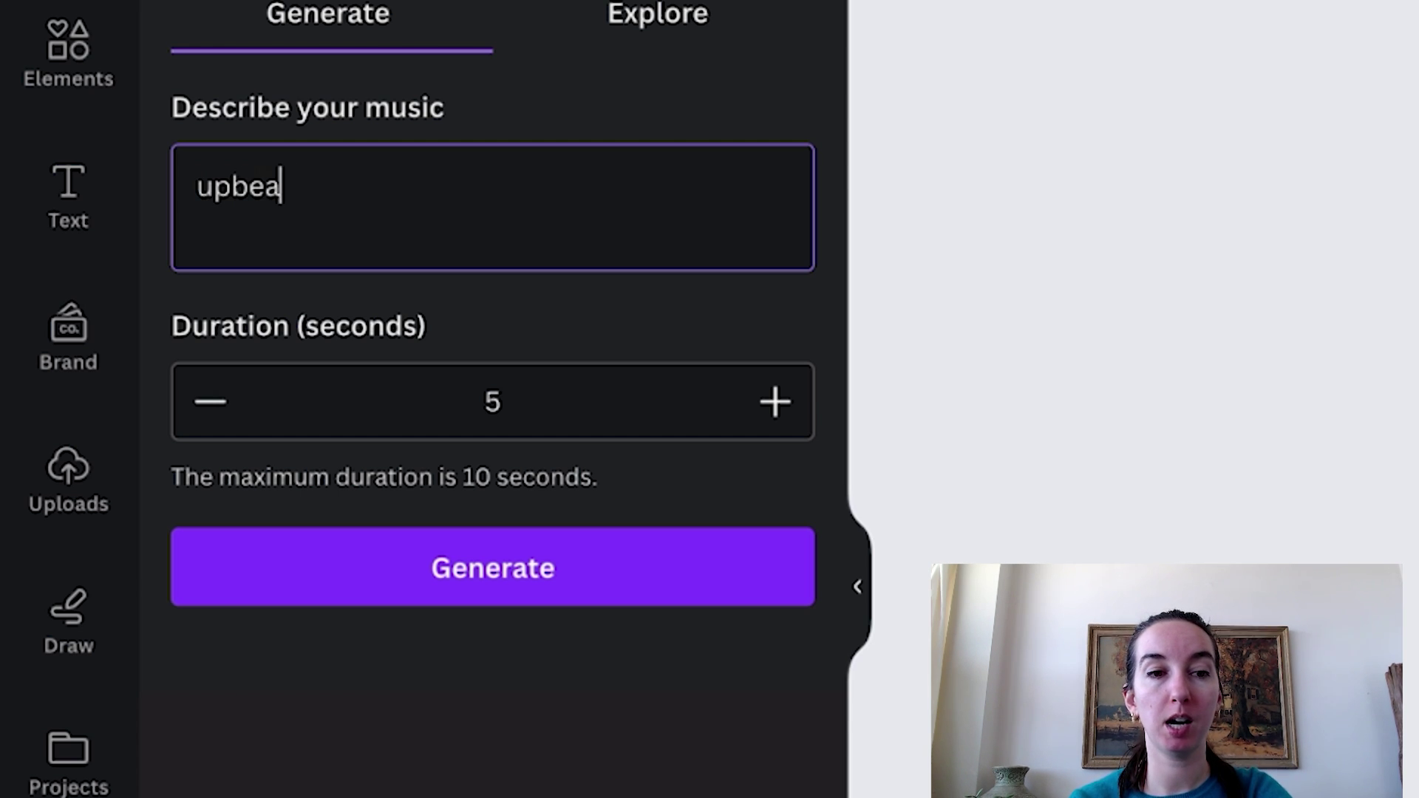
pyautogui.write('t christmas mu')
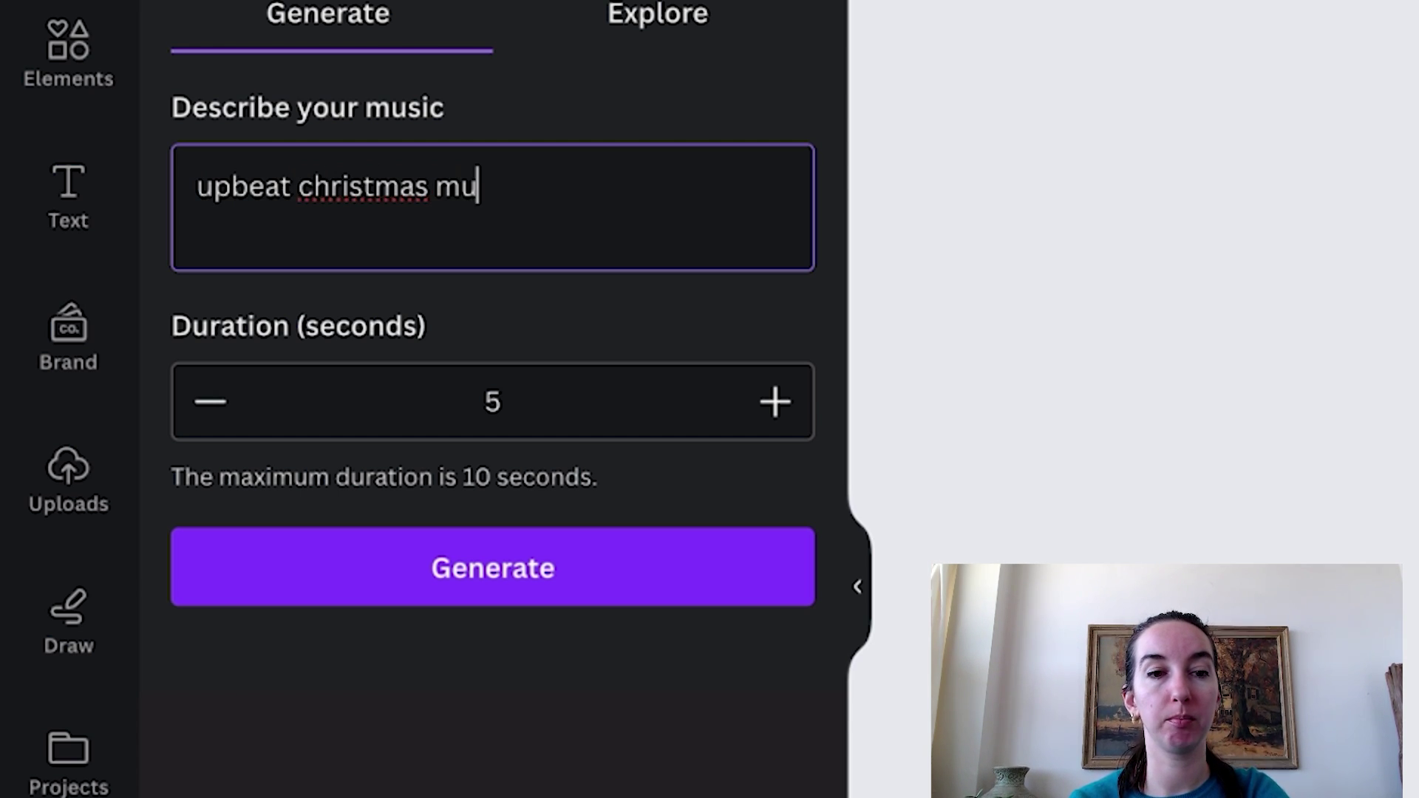
pyautogui.write('sic')
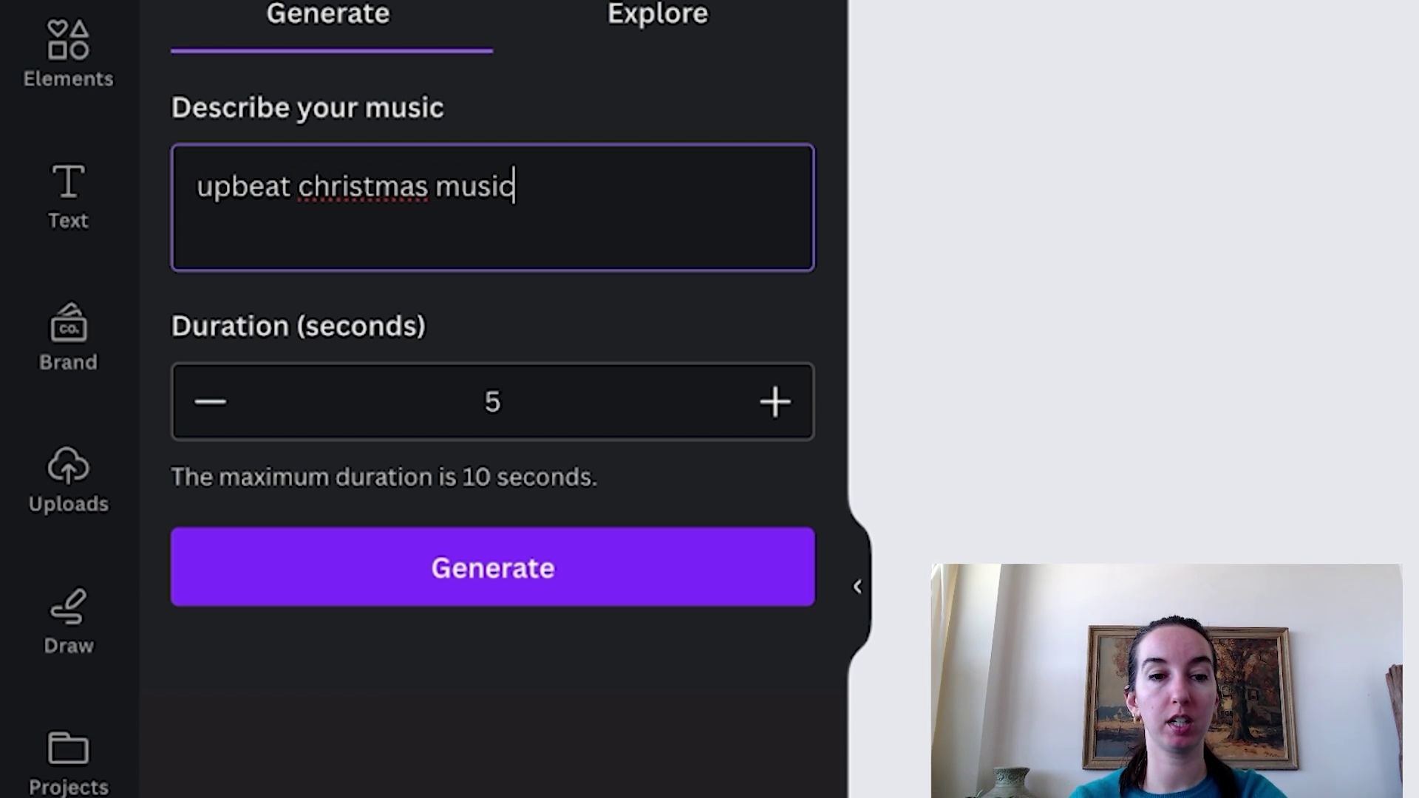
pyautogui.click(776, 414)
pyautogui.click(776, 414)
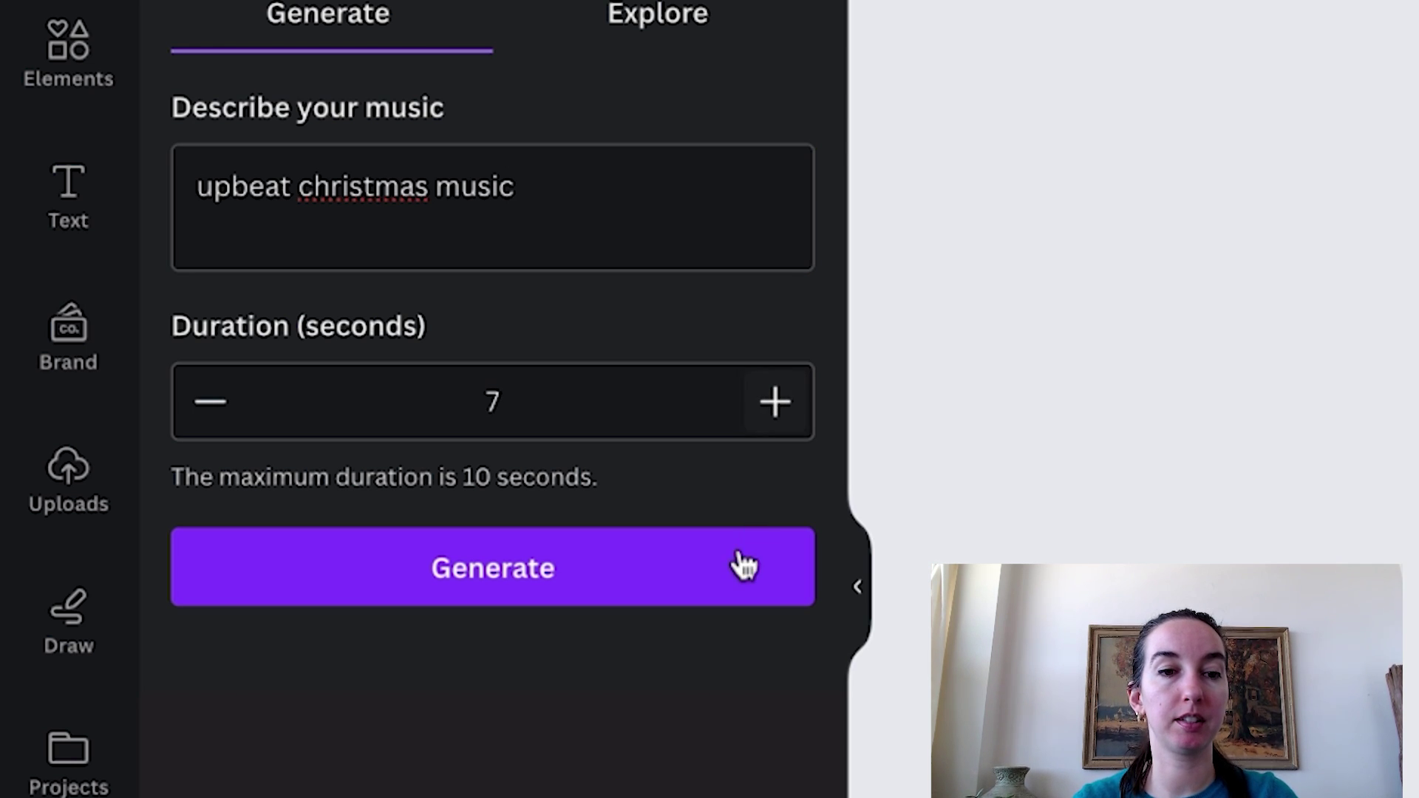
pyautogui.click(654, 573)
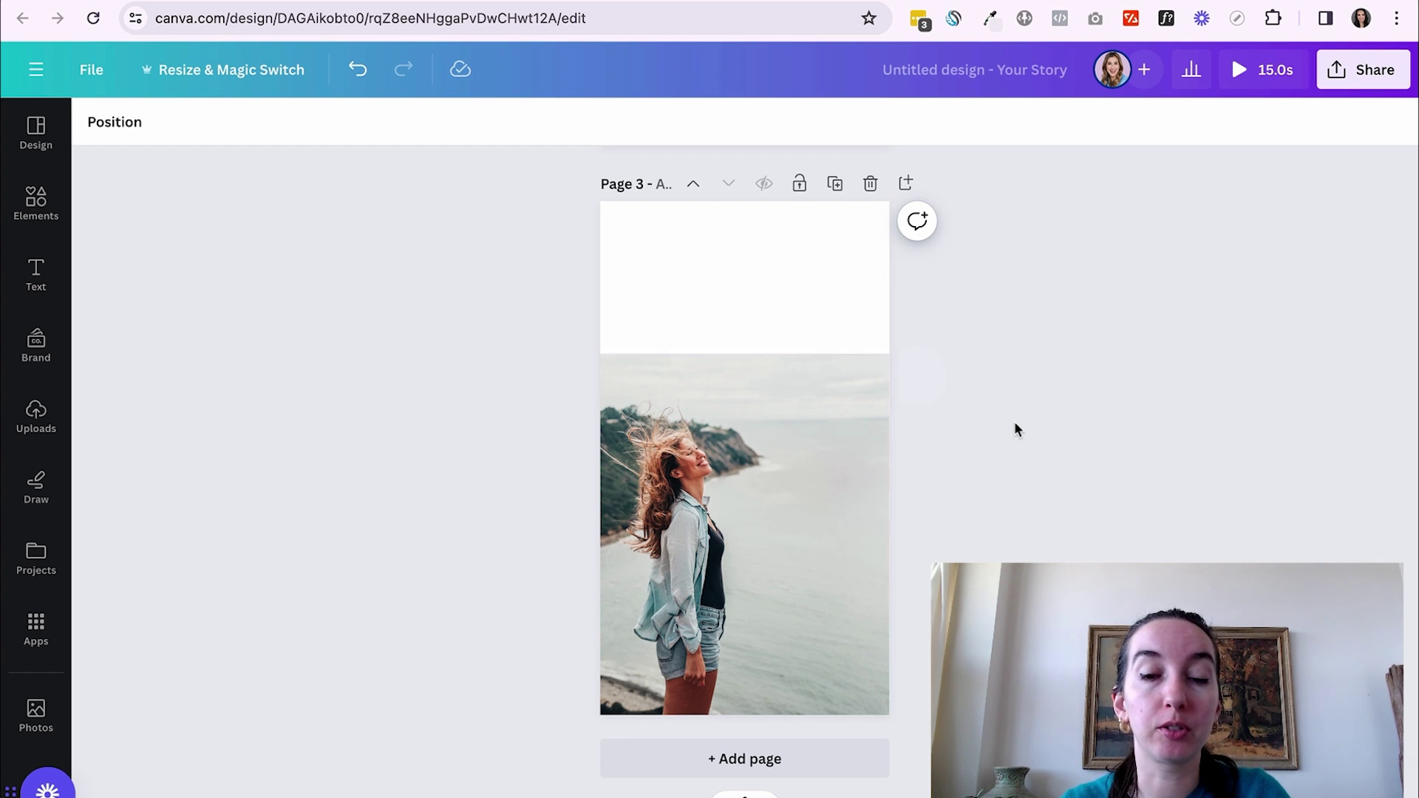
# Nudge the beach photo up, then Magic Expand it to Whole Page, keeping the third version.
pyautogui.moveTo(807, 528); pyautogui.dragTo(809, 486)
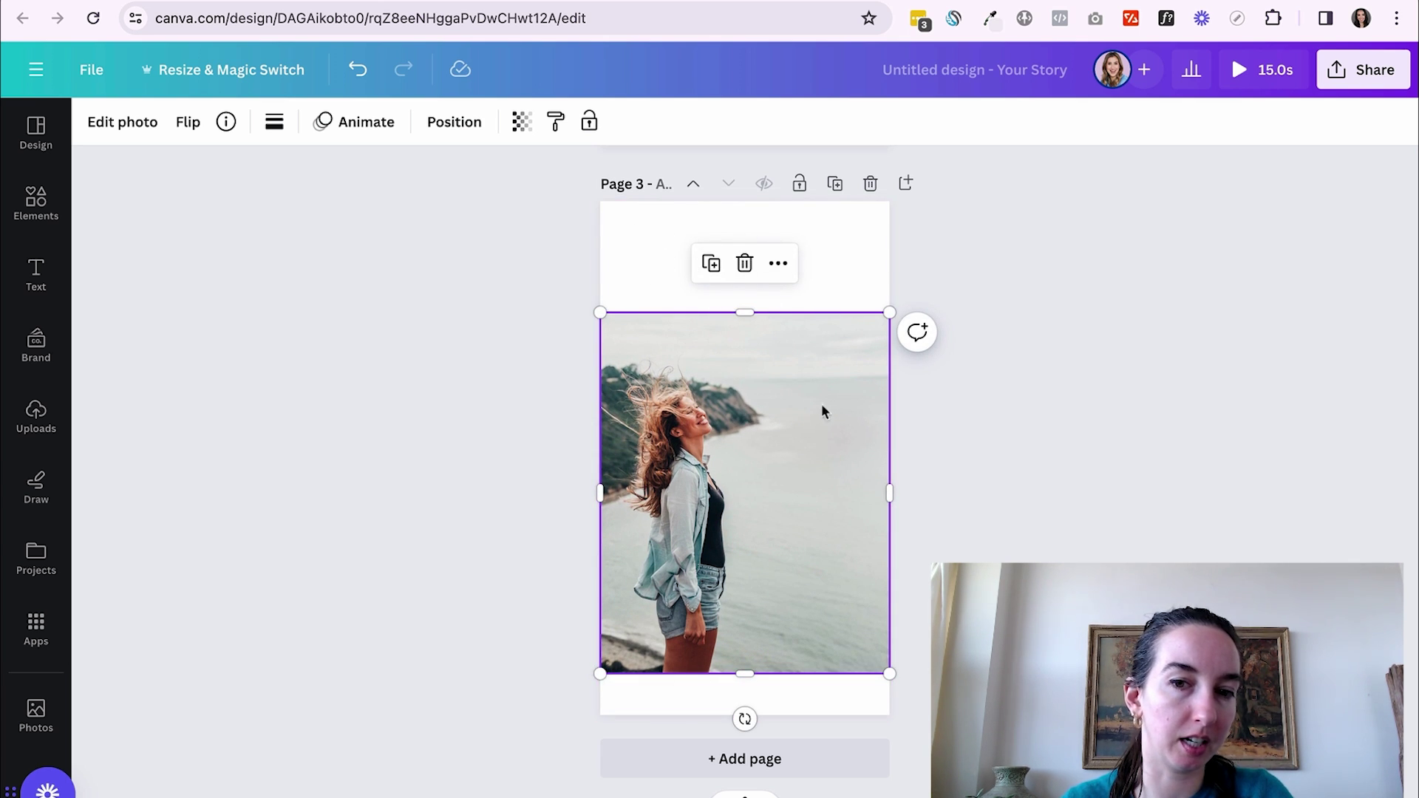
pyautogui.moveTo(742, 433); pyautogui.dragTo(742, 424)
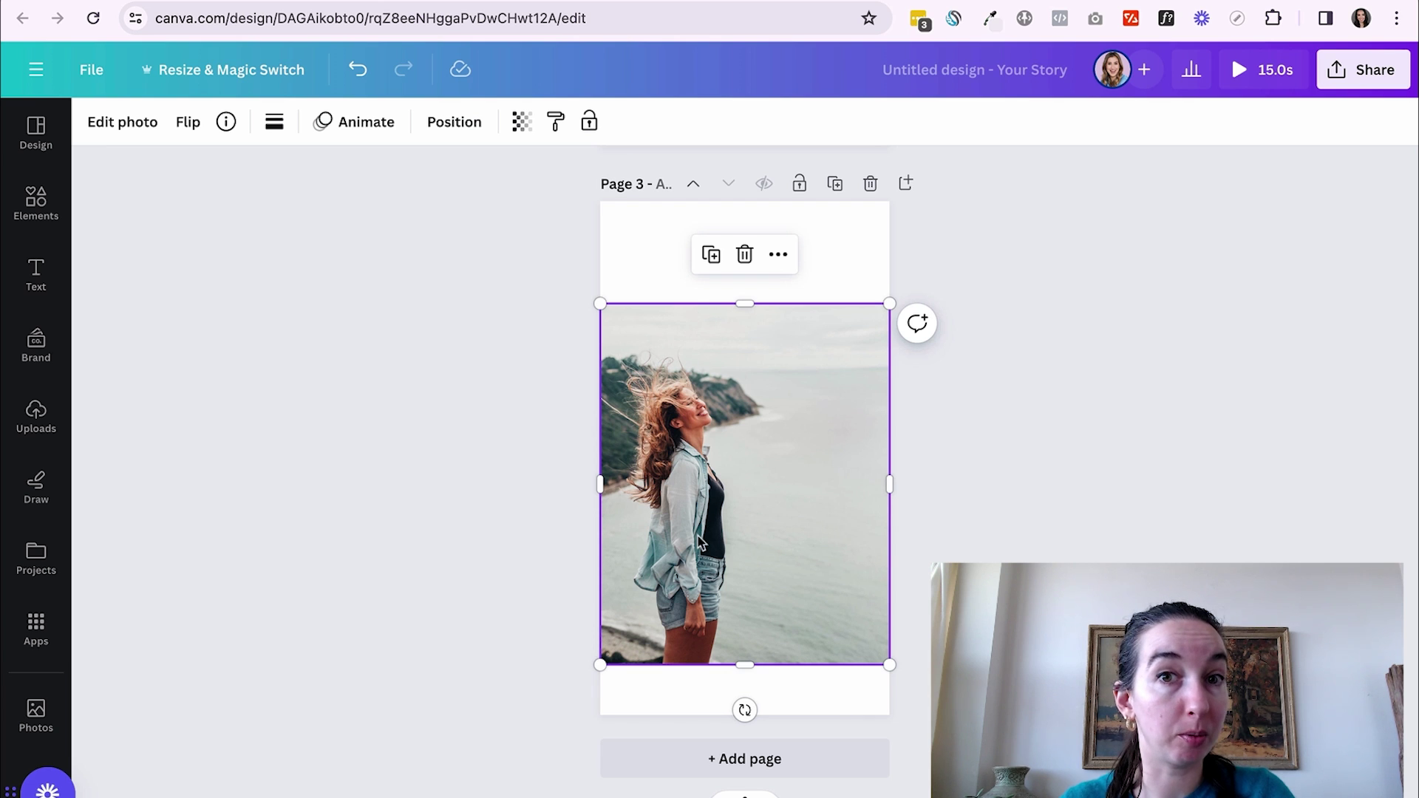
pyautogui.click(117, 127)
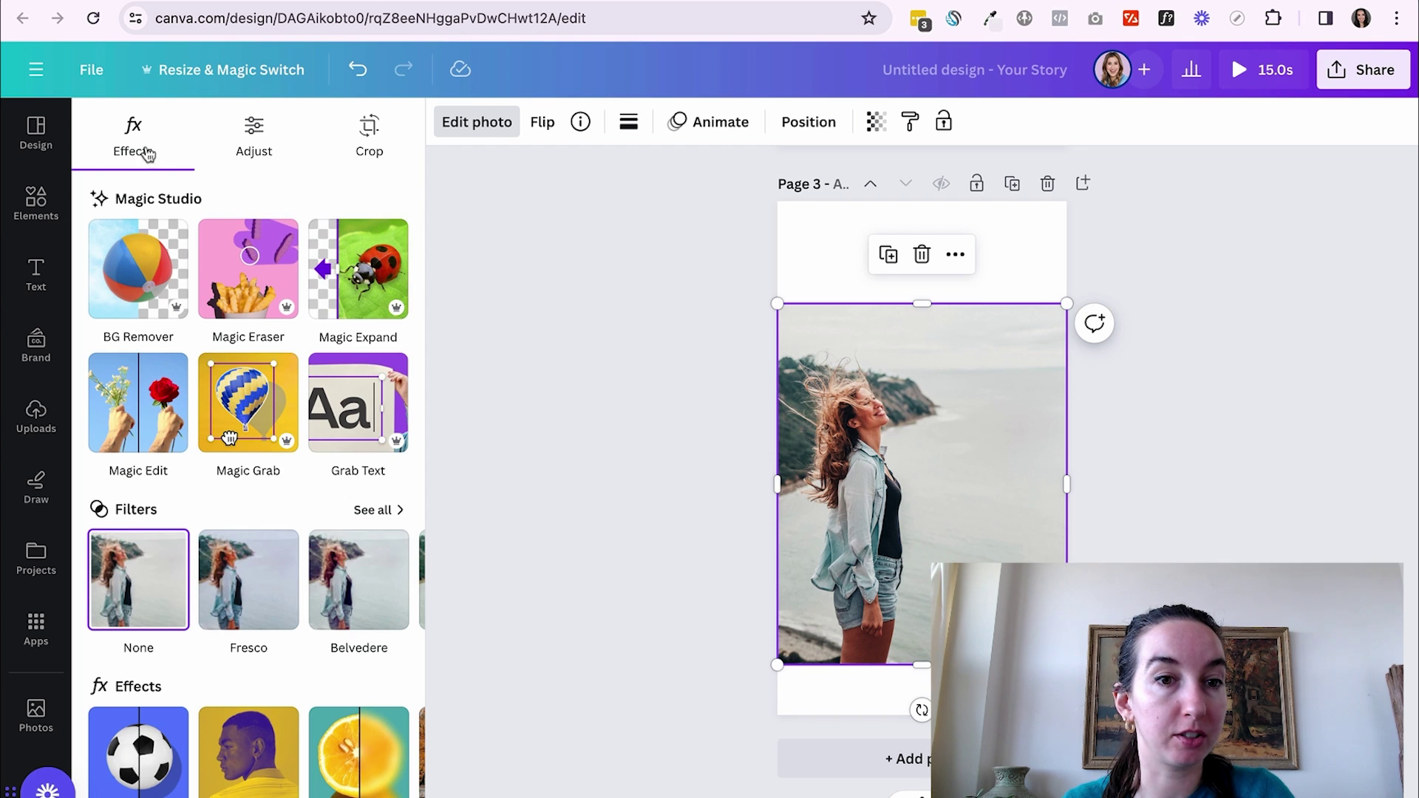
pyautogui.click(341, 273)
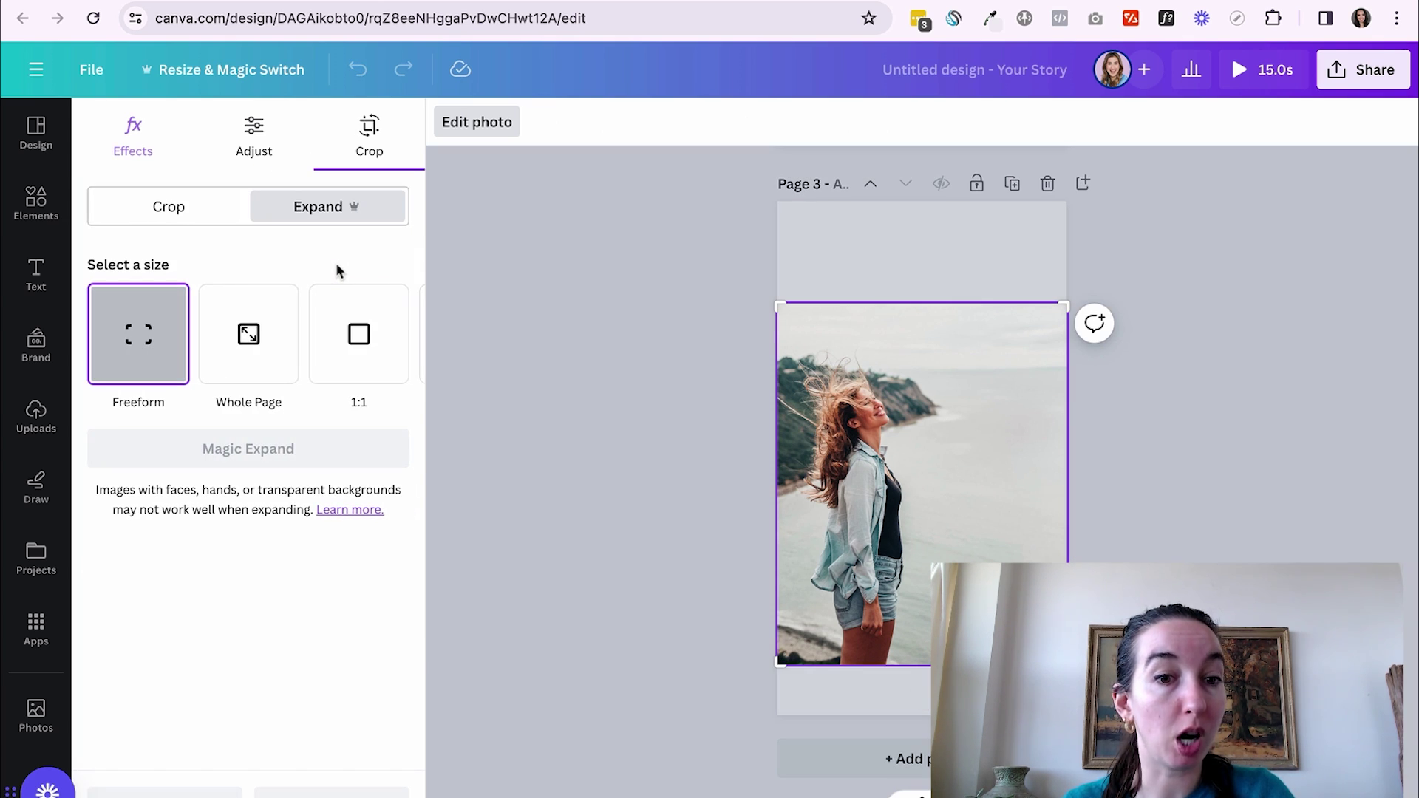
pyautogui.click(243, 341)
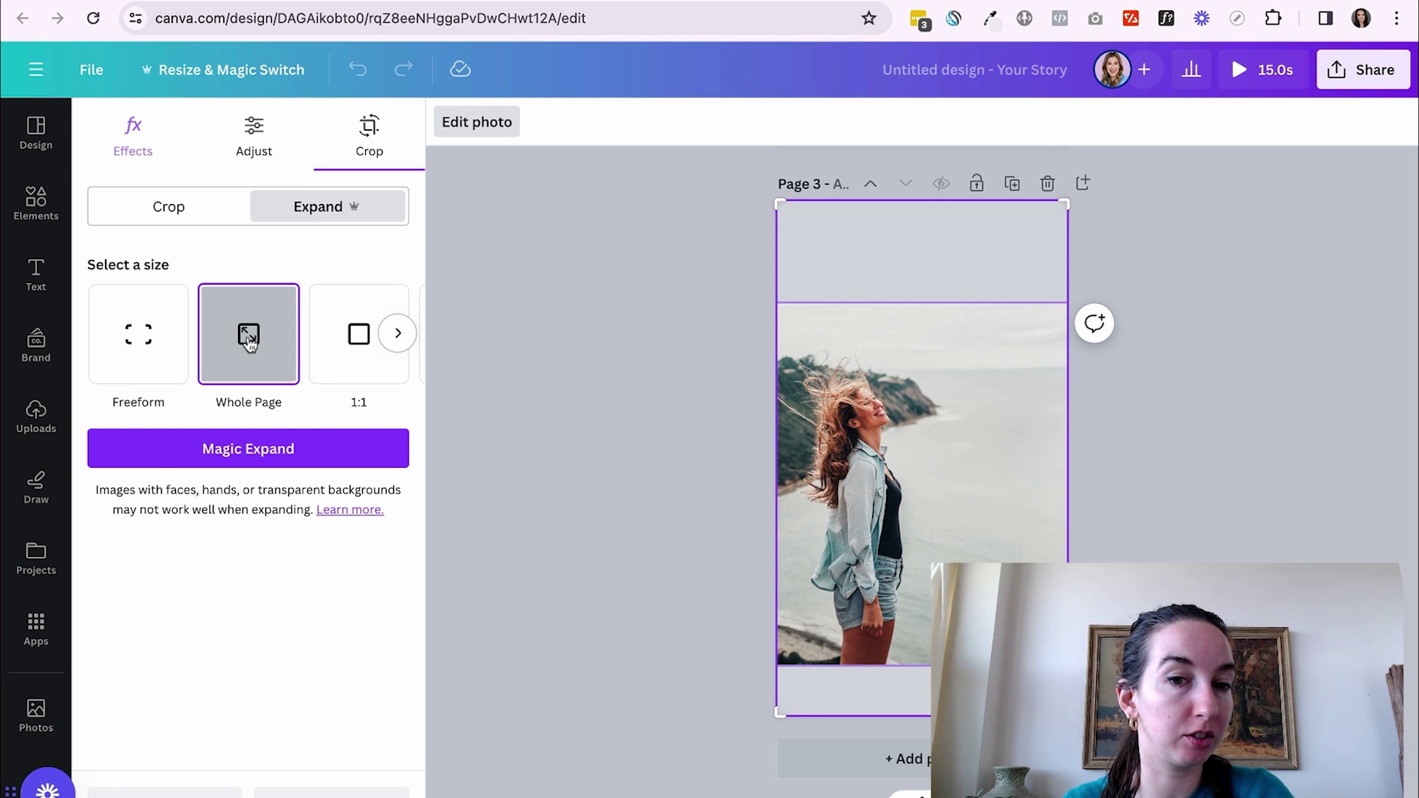
pyautogui.click(221, 451)
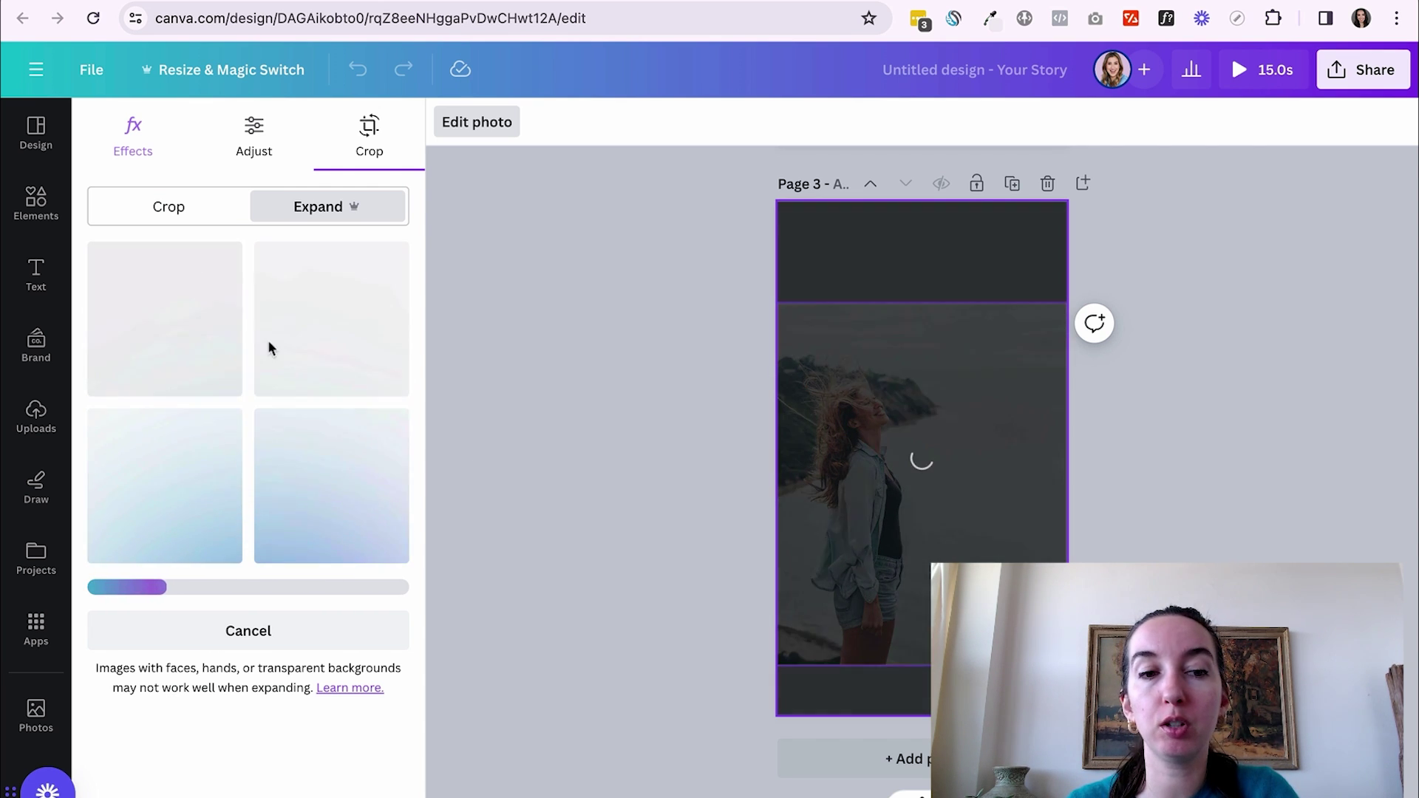
pyautogui.click(375, 517)
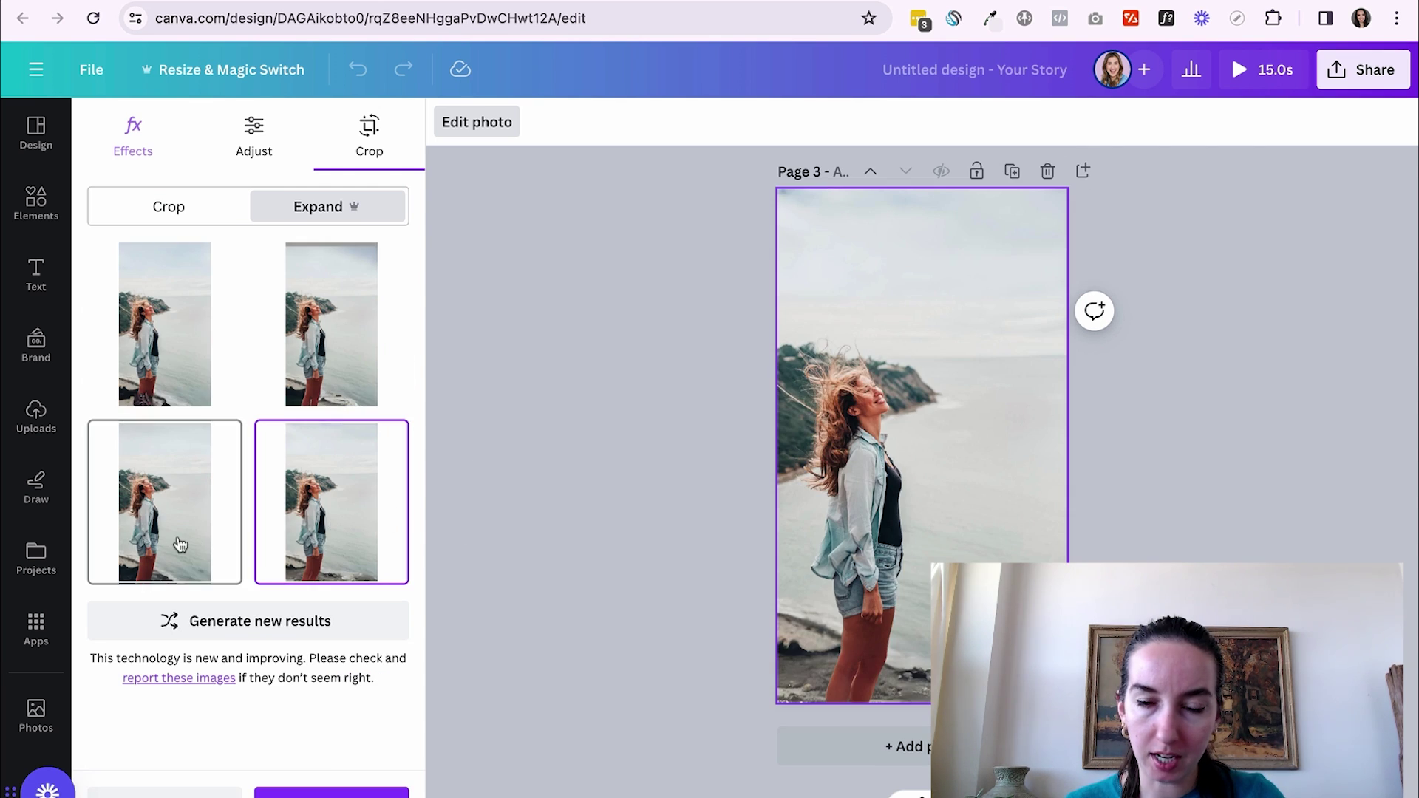
pyautogui.click(180, 545)
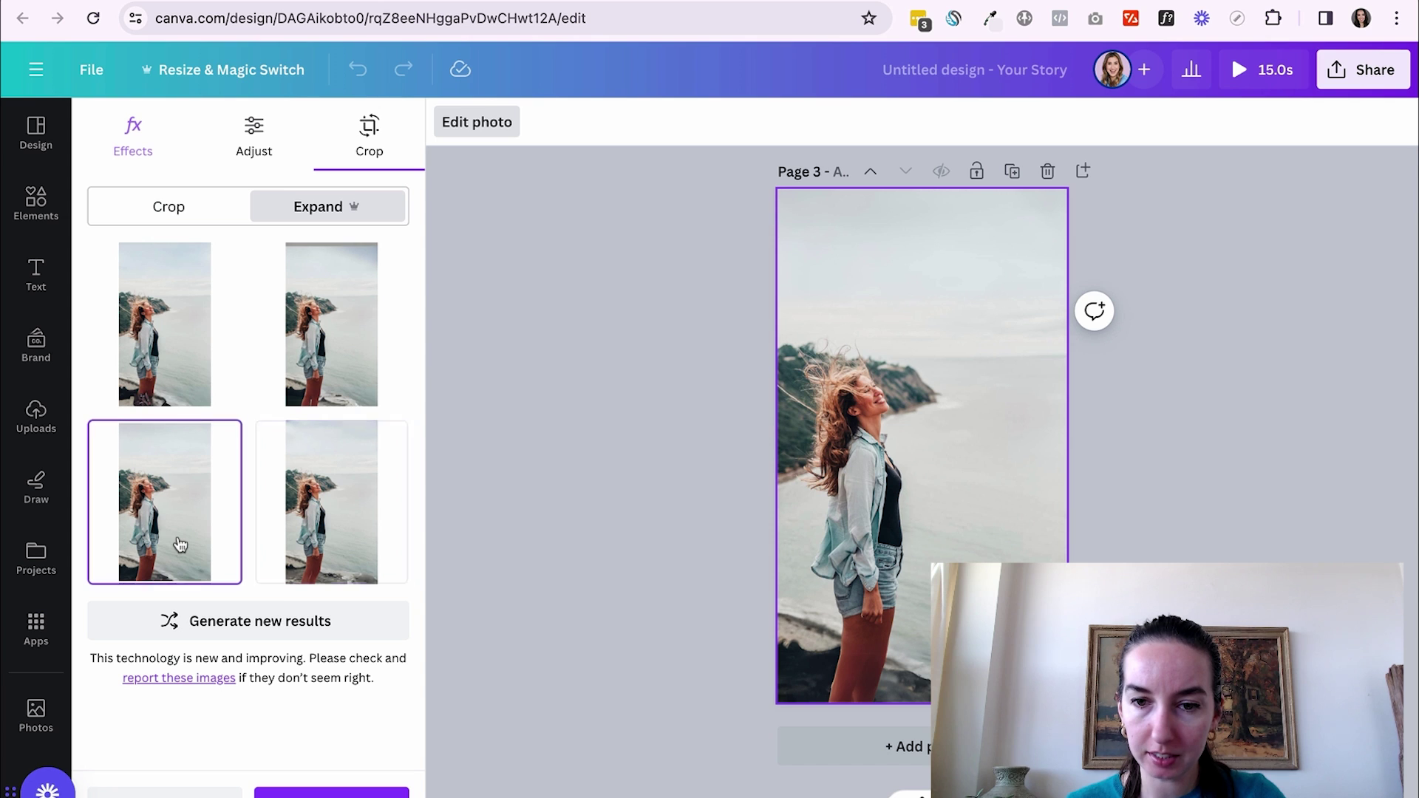
pyautogui.click(741, 299)
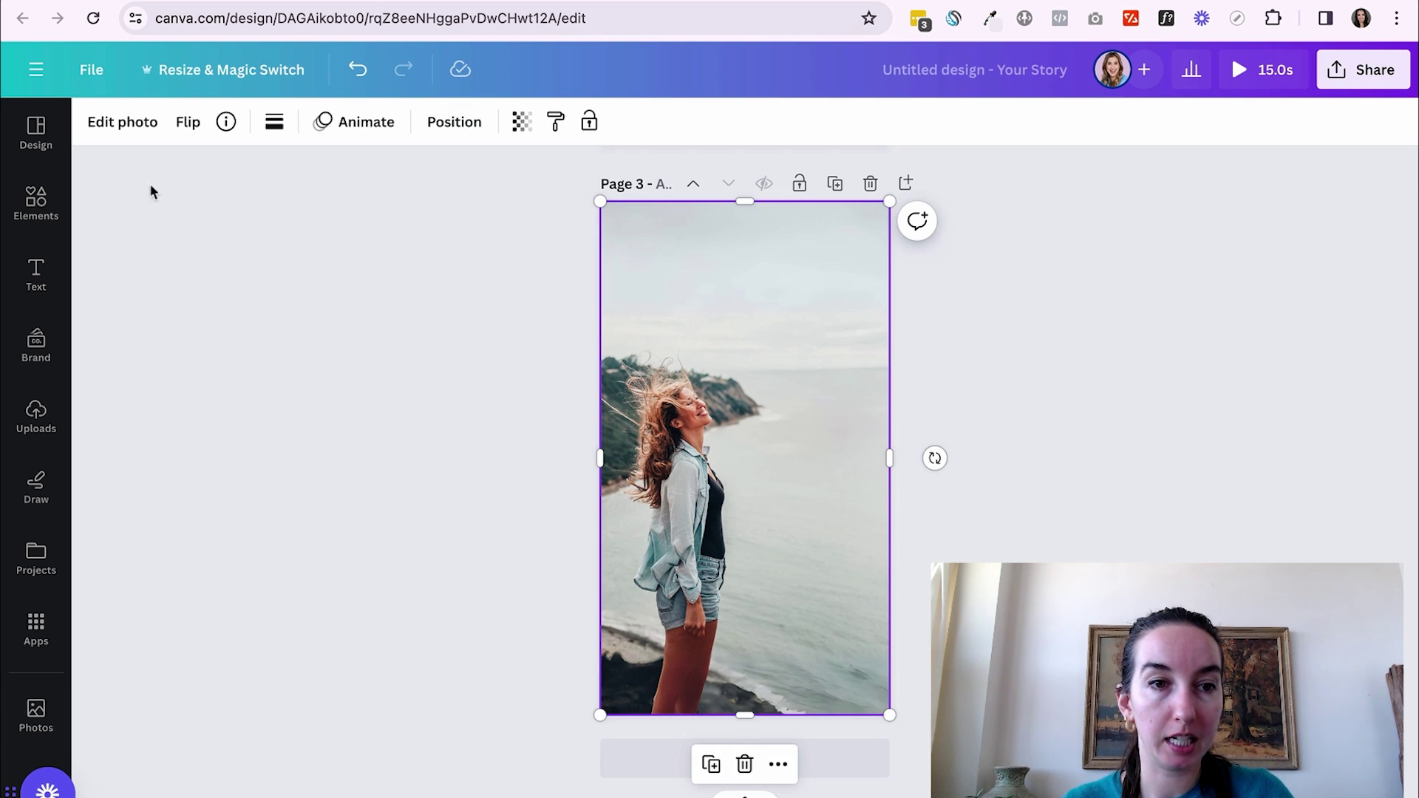
# Start Magic Edit on the Page 3 photo with brush size 27 and brush over the sky.
pyautogui.click(131, 126)
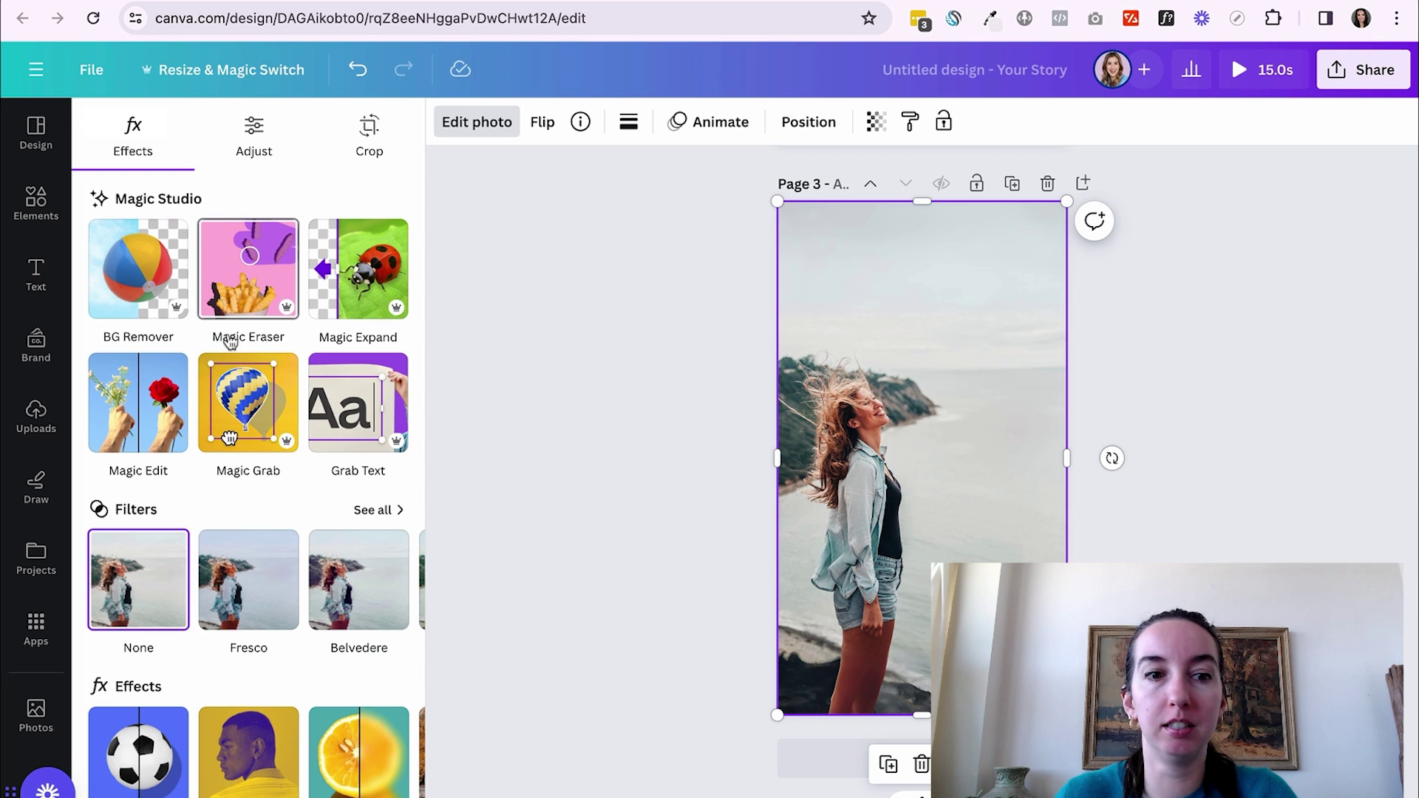
pyautogui.click(159, 411)
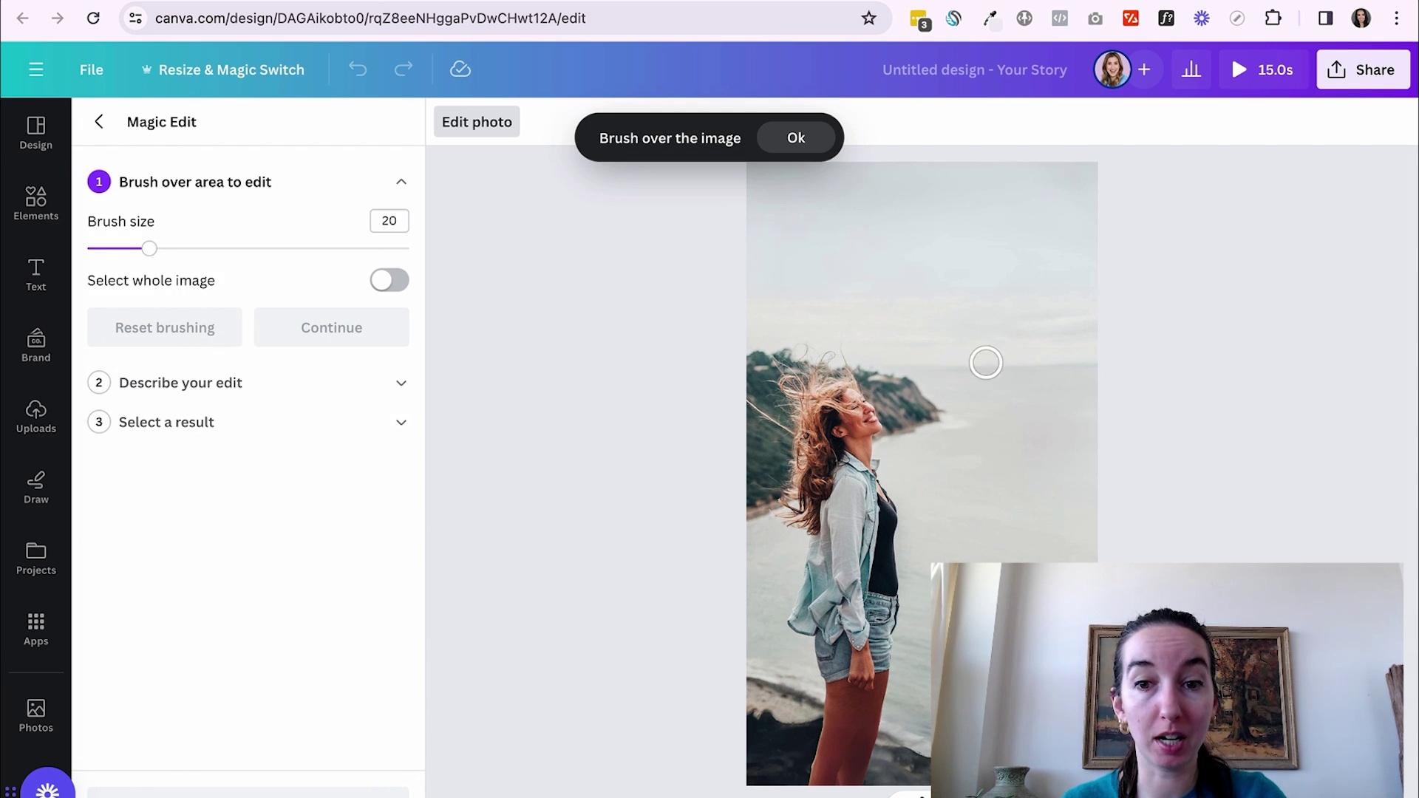
pyautogui.moveTo(163, 255)
pyautogui.mouseDown()
pyautogui.moveTo(237, 251)
pyautogui.moveTo(171, 251)
pyautogui.mouseUp()
pyautogui.moveTo(972, 366)
pyautogui.mouseDown()
pyautogui.moveTo(904, 358)
pyautogui.moveTo(880, 323)
pyautogui.moveTo(890, 273)
pyautogui.moveTo(940, 250)
pyautogui.moveTo(996, 251)
pyautogui.moveTo(1042, 273)
pyautogui.moveTo(1053, 323)
pyautogui.moveTo(1037, 343)
pyautogui.moveTo(965, 377)
pyautogui.moveTo(925, 348)
pyautogui.mouseUp()
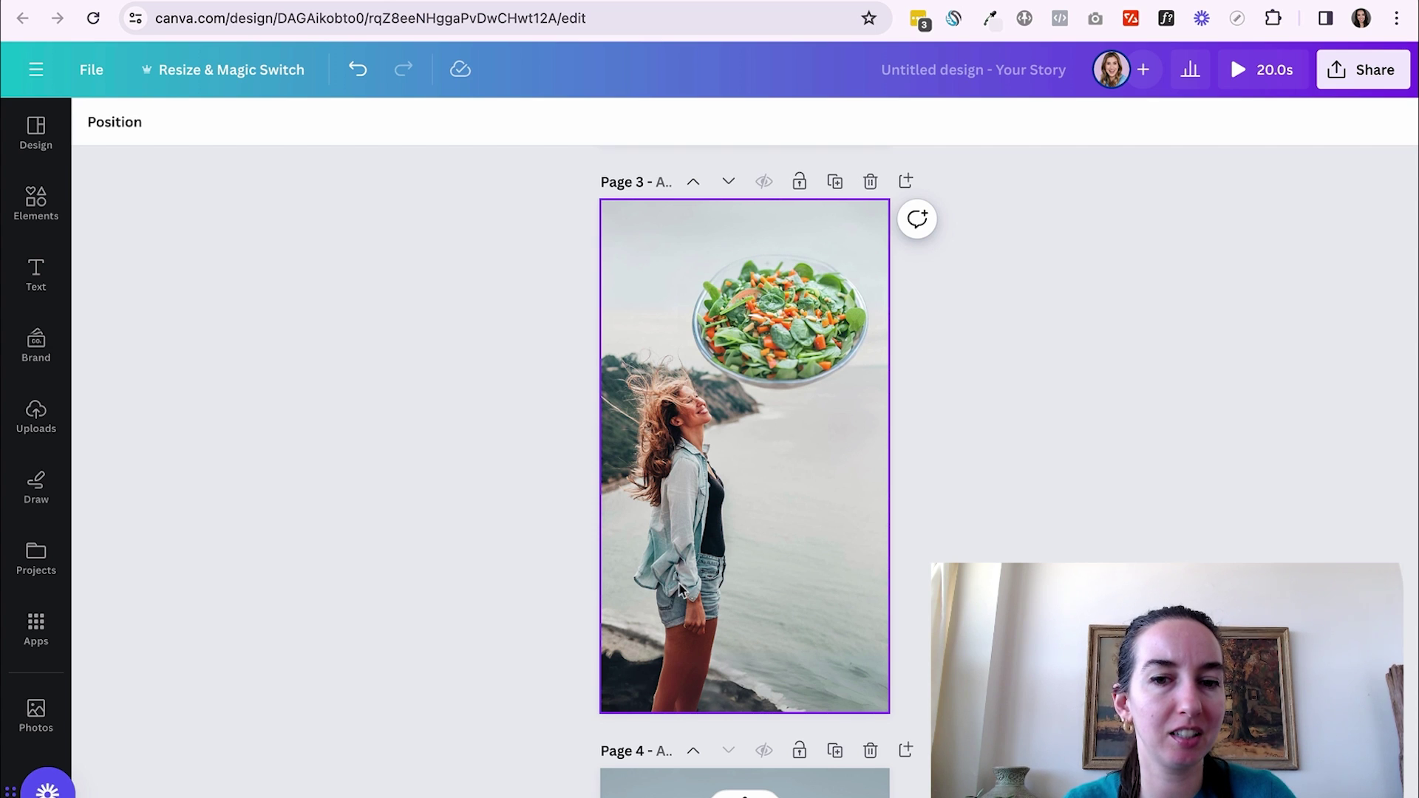
# Magic Grab the woman from the Page 3 photo and drag her right, beneath the salad.
pyautogui.click(787, 547)
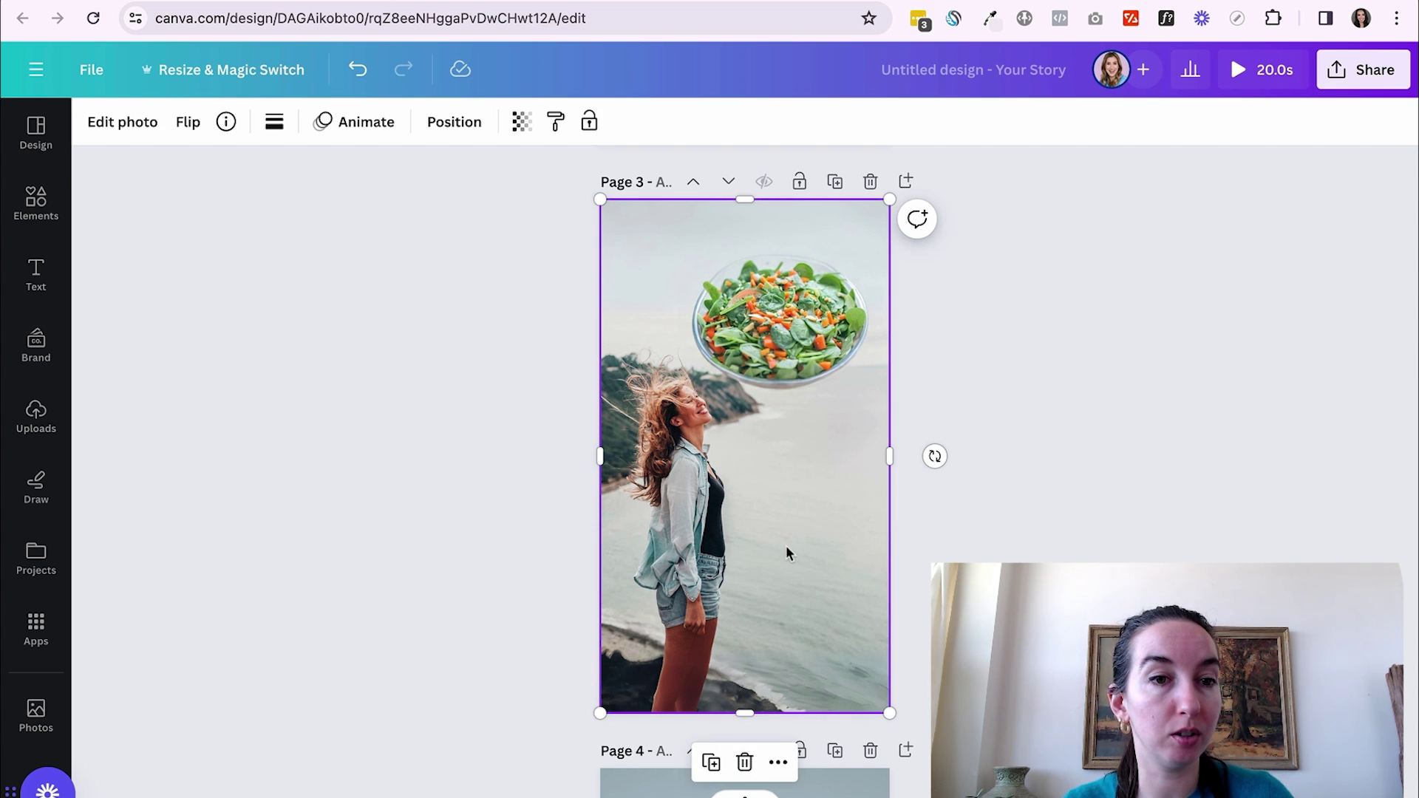
pyautogui.click(126, 121)
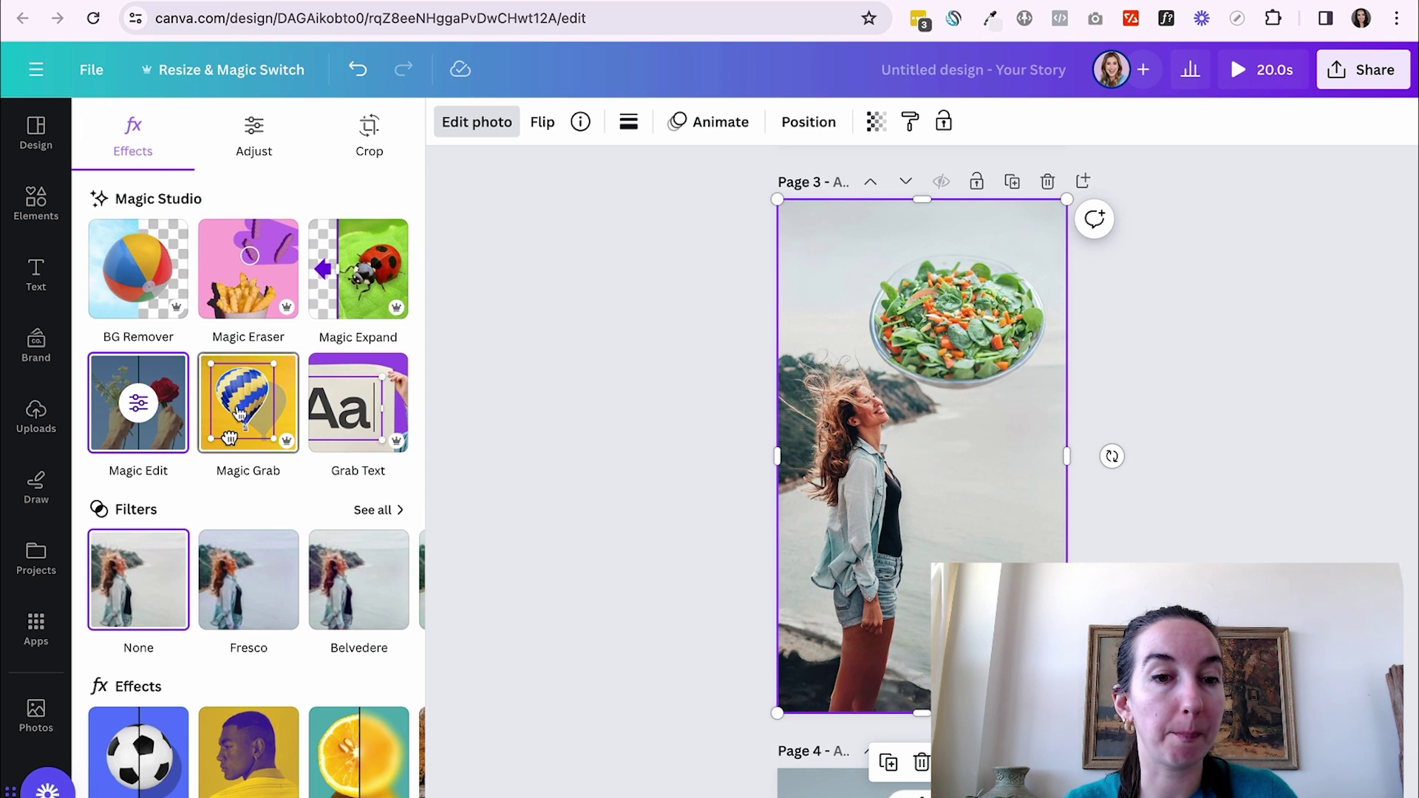
pyautogui.click(238, 412)
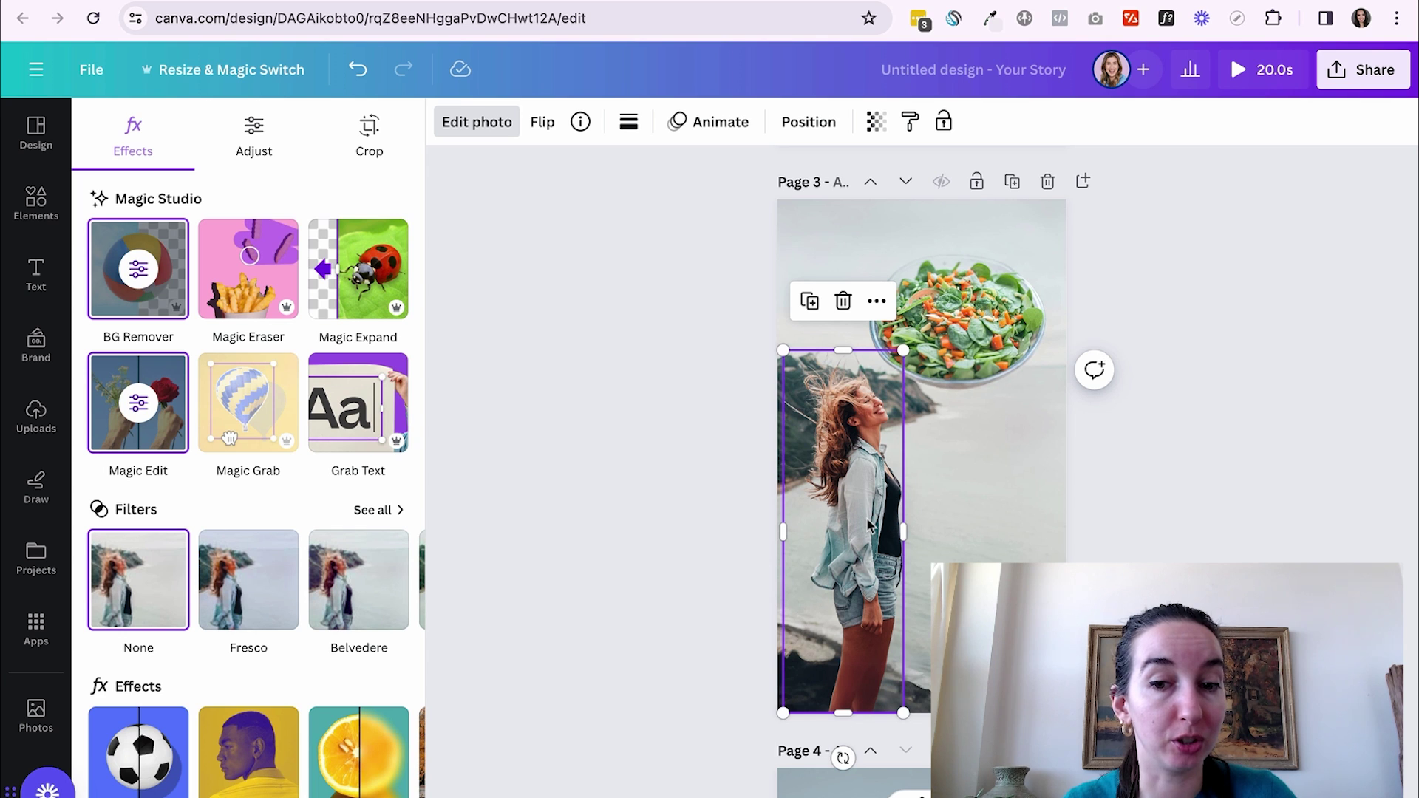
pyautogui.moveTo(872, 526); pyautogui.dragTo(1005, 524)
pyautogui.scroll(5, 1001, 525)
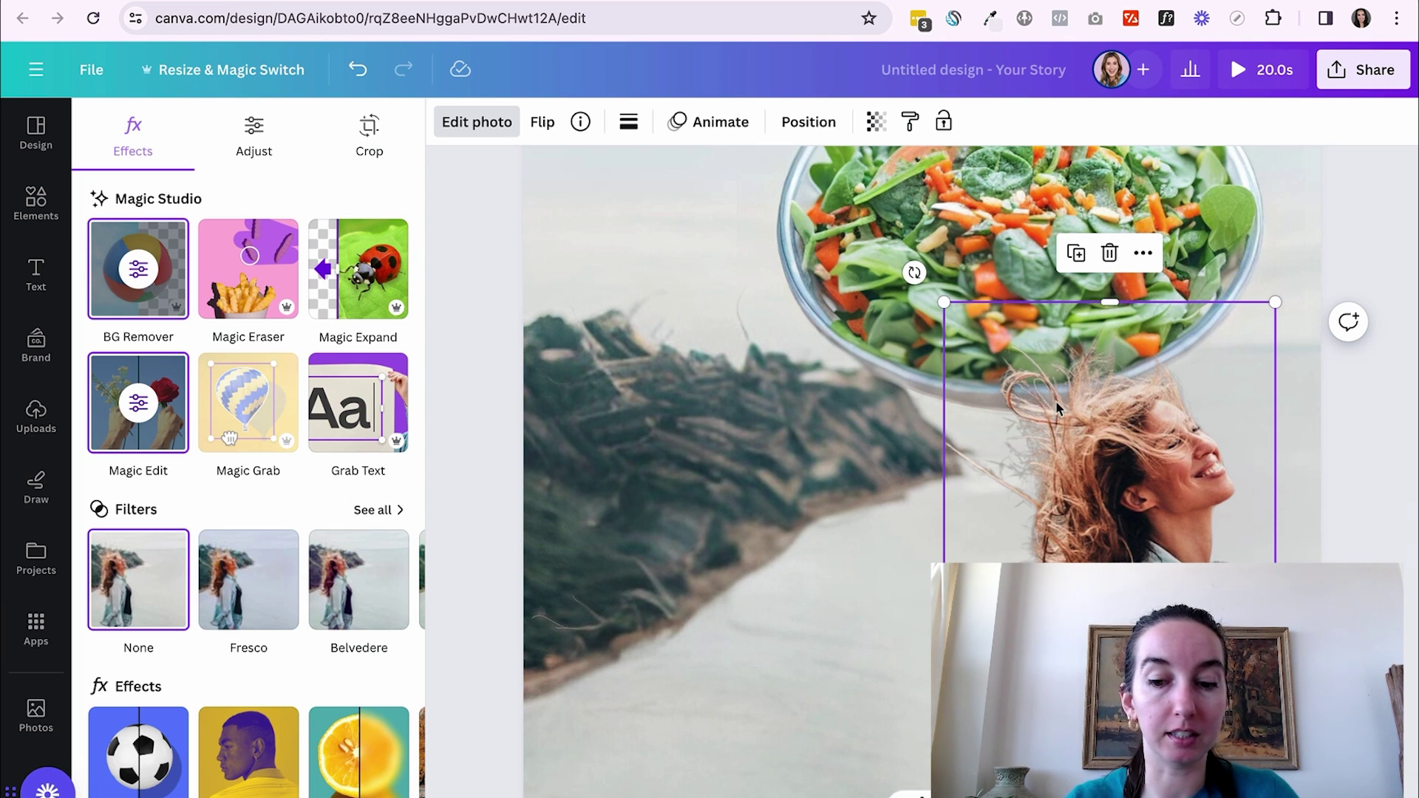
pyautogui.scroll(-5, 1056, 400)
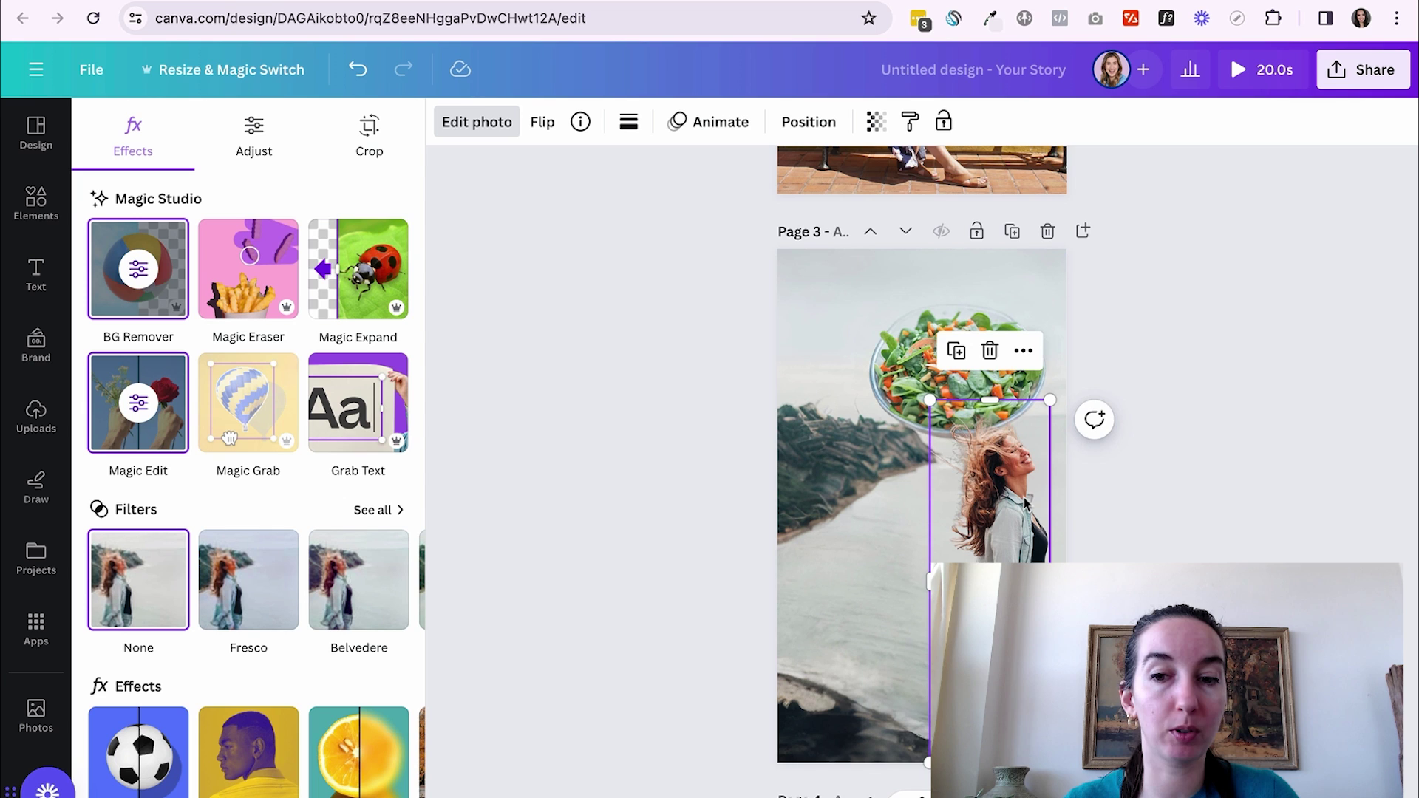
pyautogui.moveTo(1024, 503); pyautogui.dragTo(1031, 500)
pyautogui.click(1157, 503)
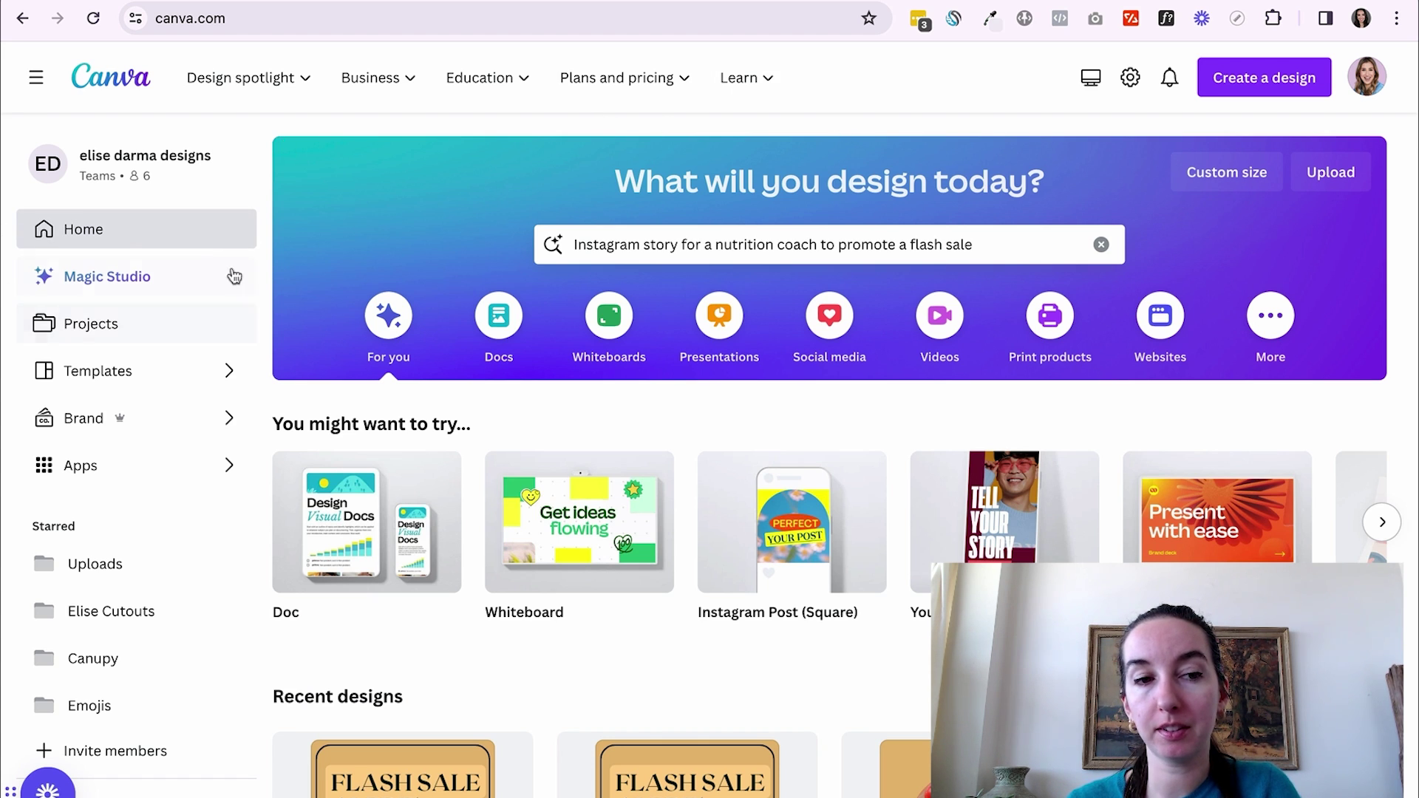
# Open Magic Studio from the home sidebar and scroll through its AI tools.
pyautogui.click(164, 286)
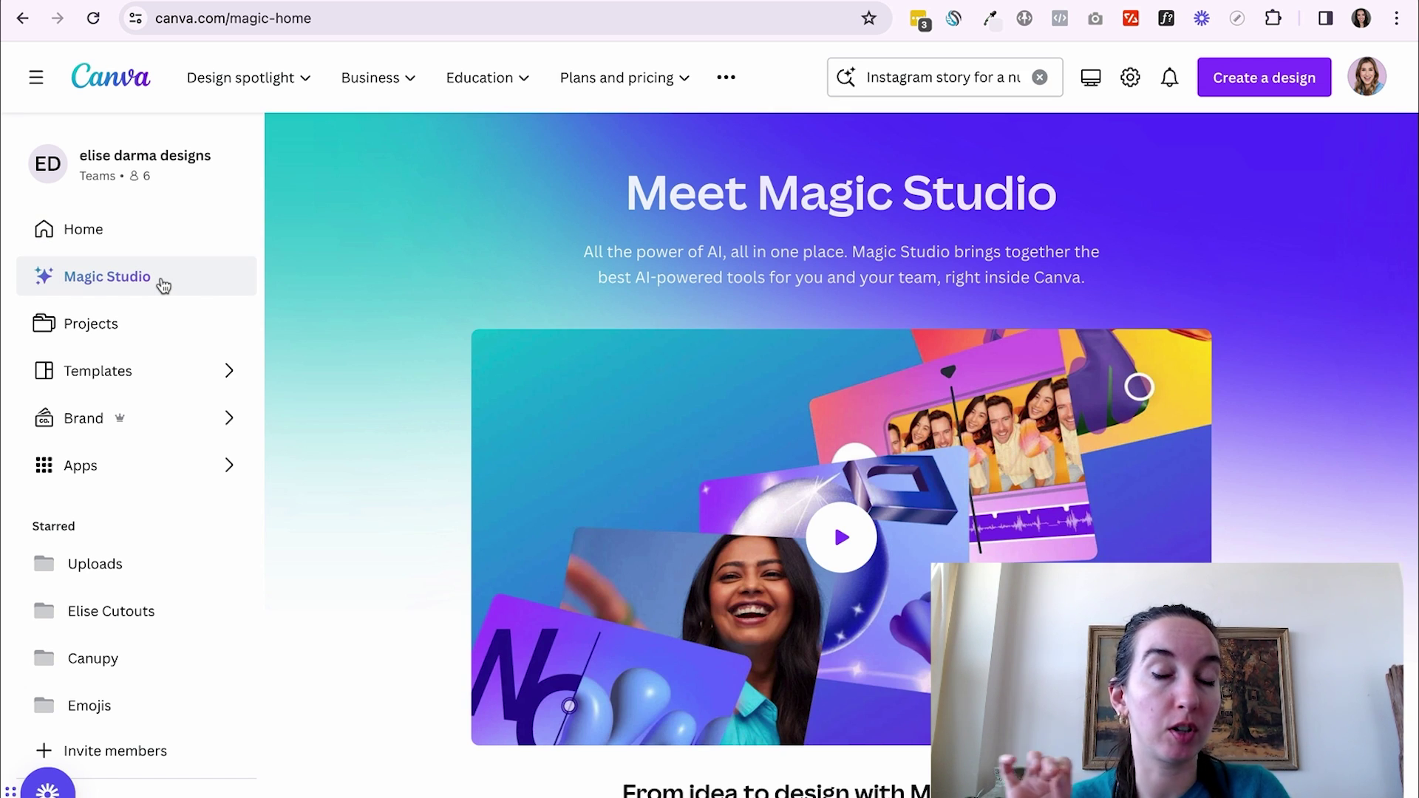
pyautogui.scroll(-5, 325, 327)
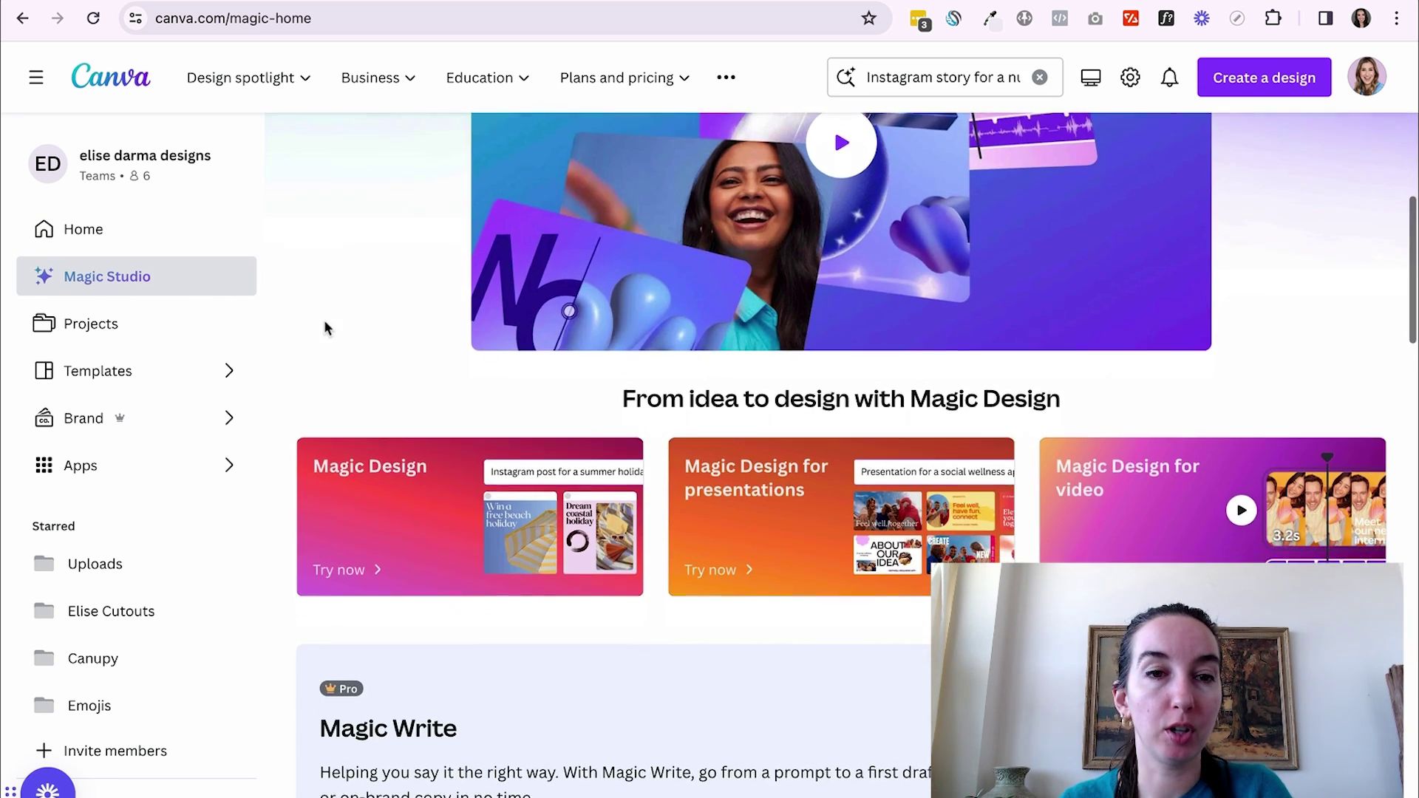
pyautogui.scroll(-4, 310, 325)
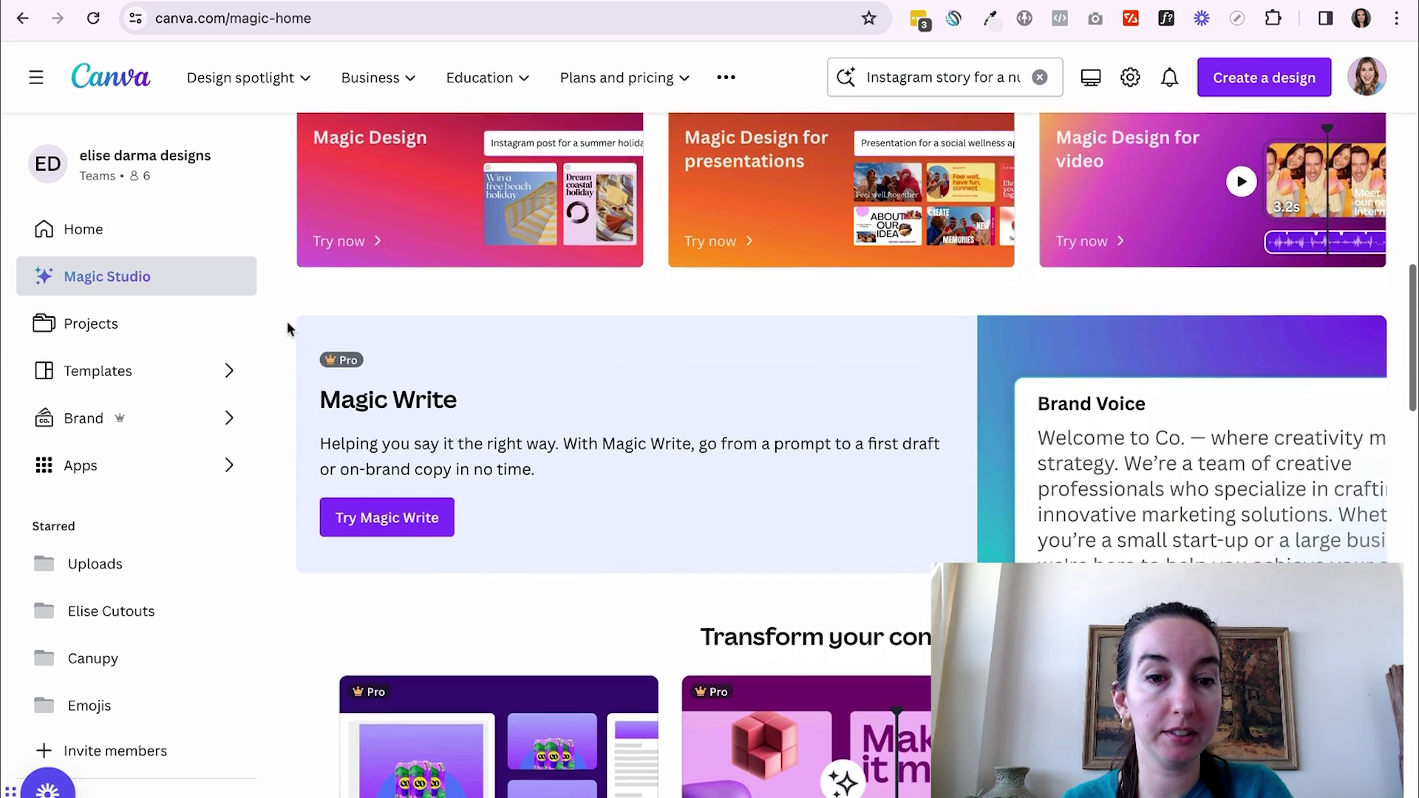
pyautogui.scroll(-6, 287, 329)
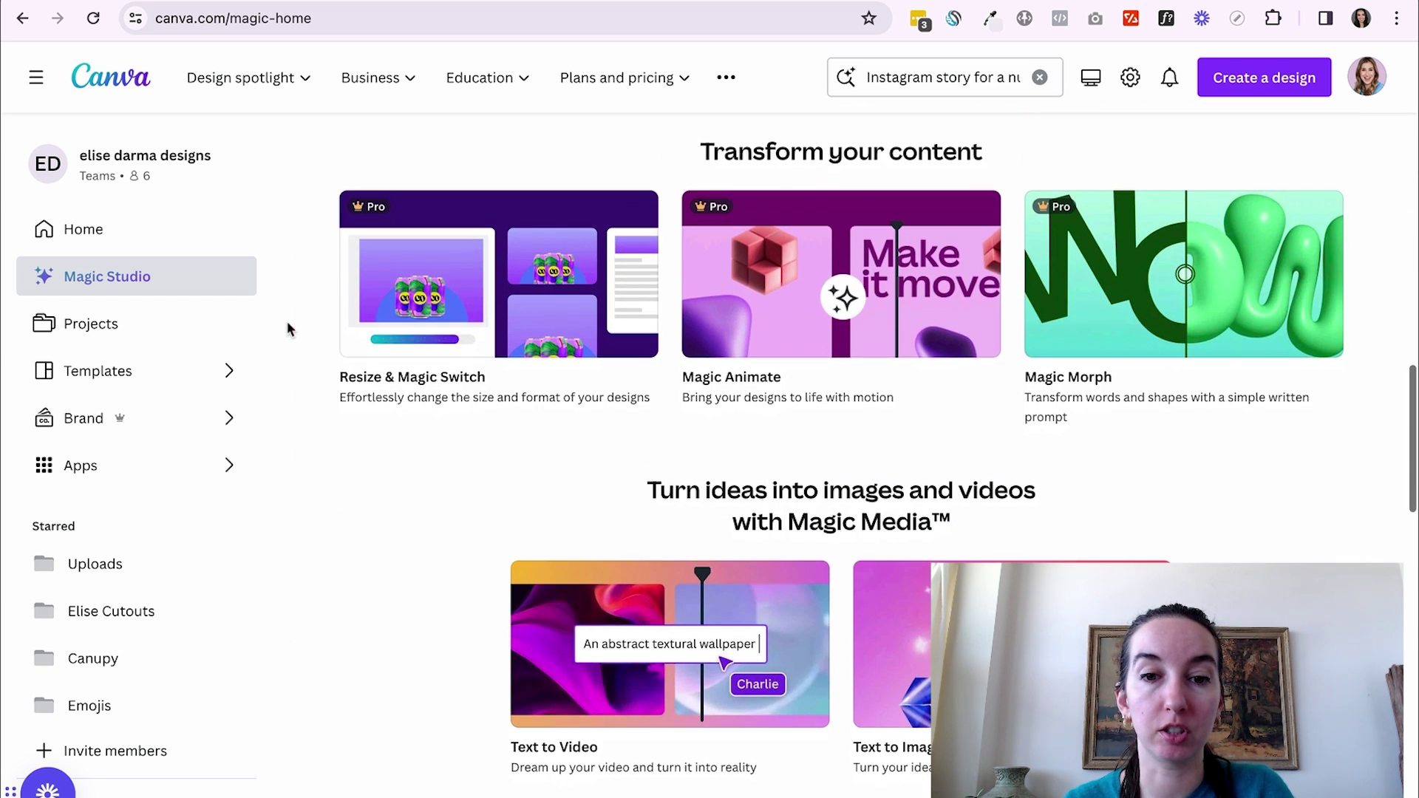
pyautogui.scroll(9, 287, 329)
# Generate a Magic Design video described as 'An emotional but upbeat reflection'.
pyautogui.click(1113, 414)
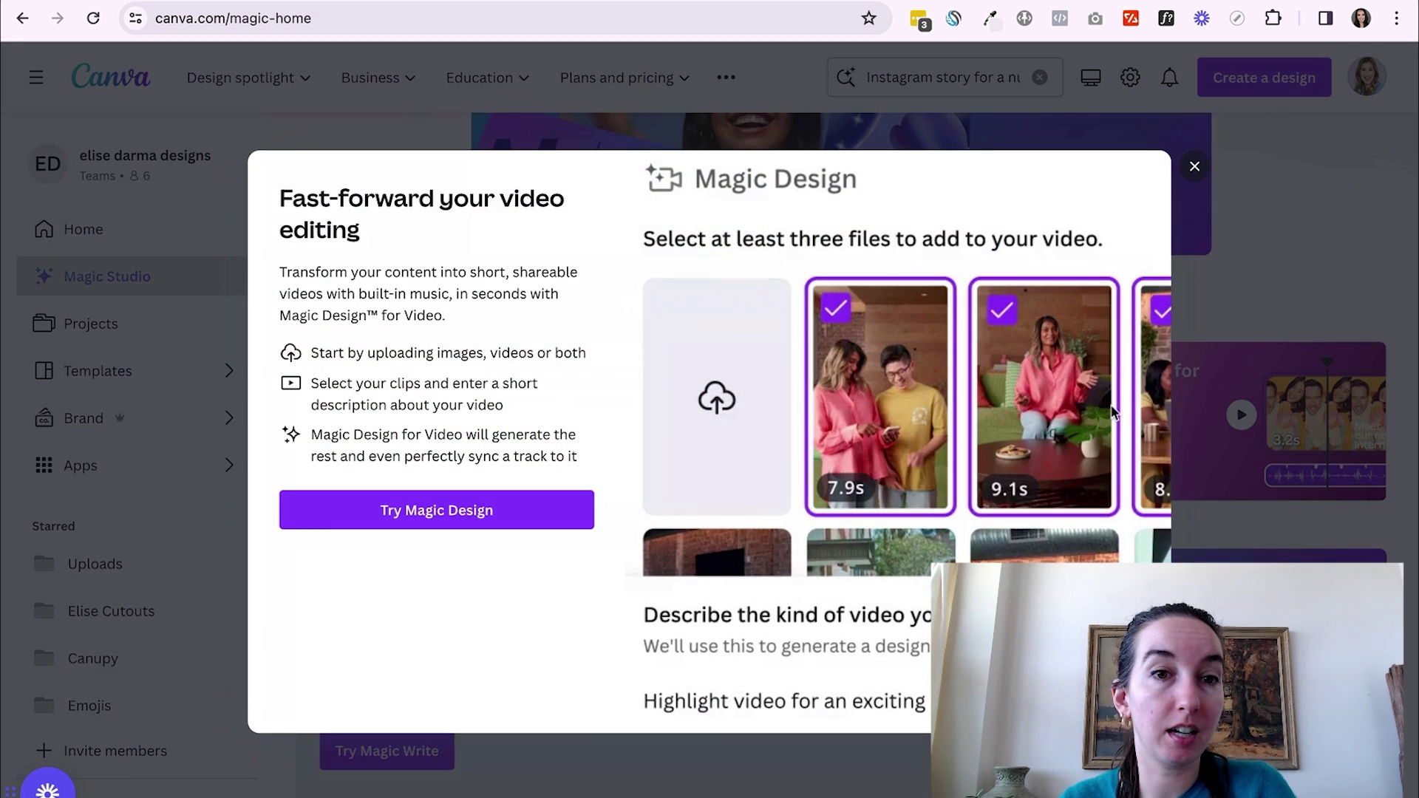
pyautogui.click(463, 515)
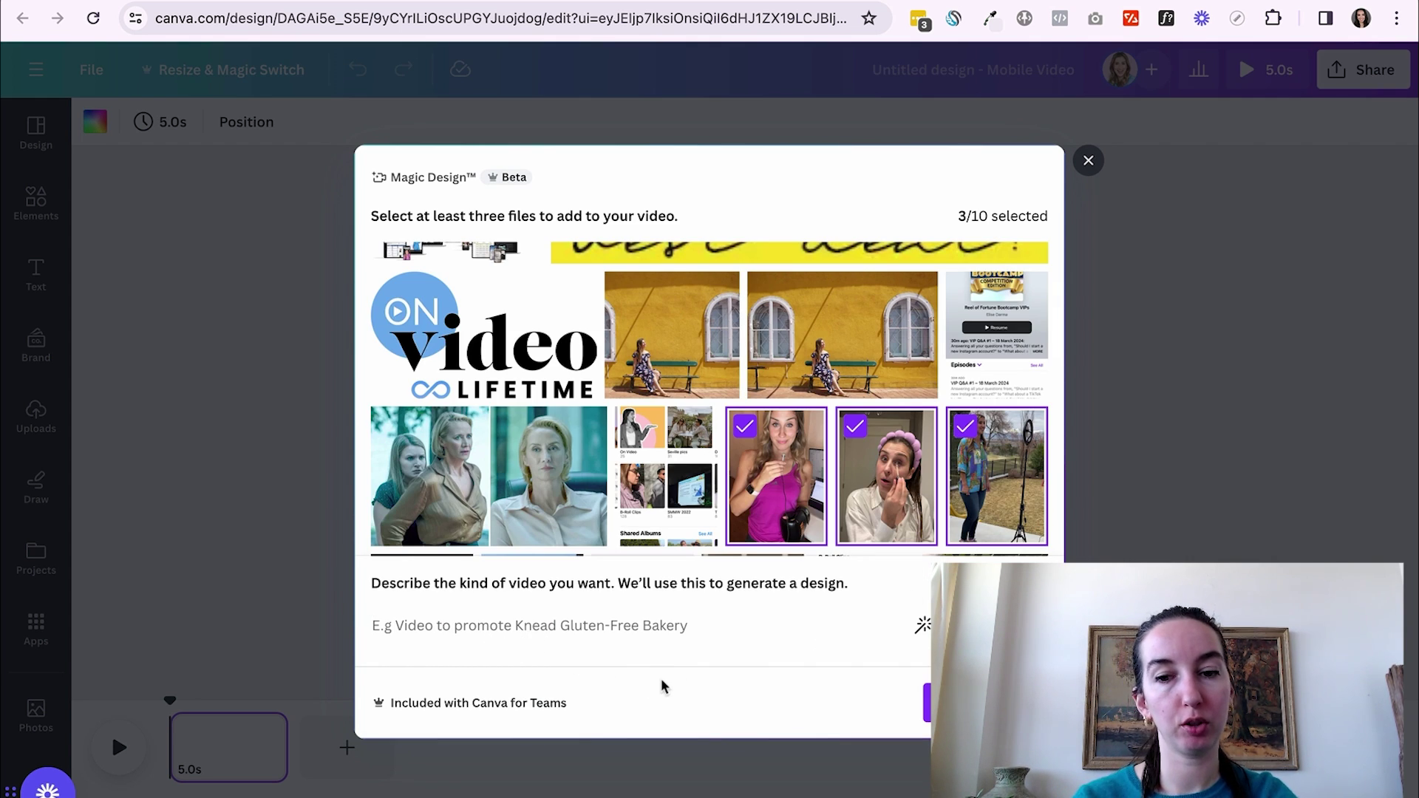
pyautogui.write('An emotional but upbeat reflect')
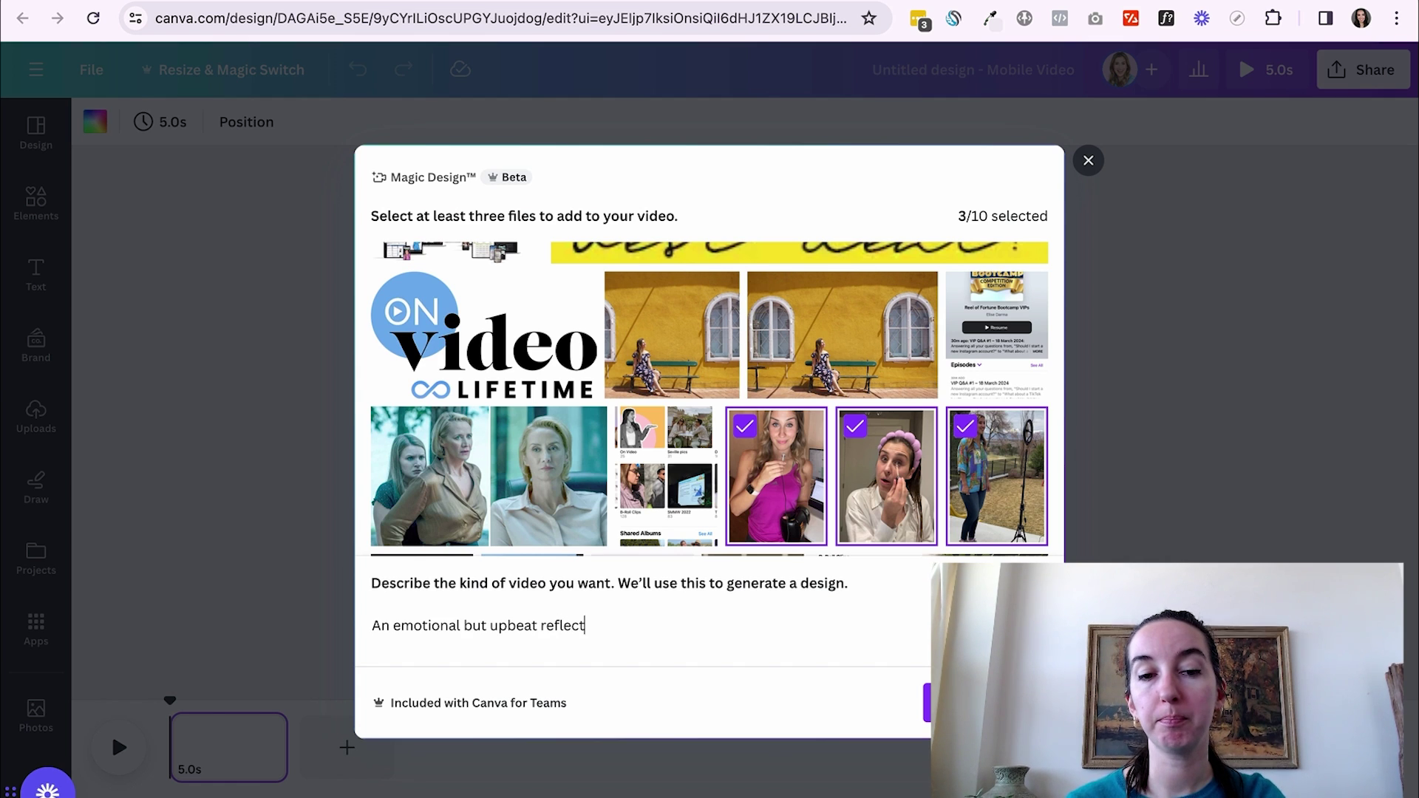
pyautogui.write('ion')
pyautogui.press('Return')
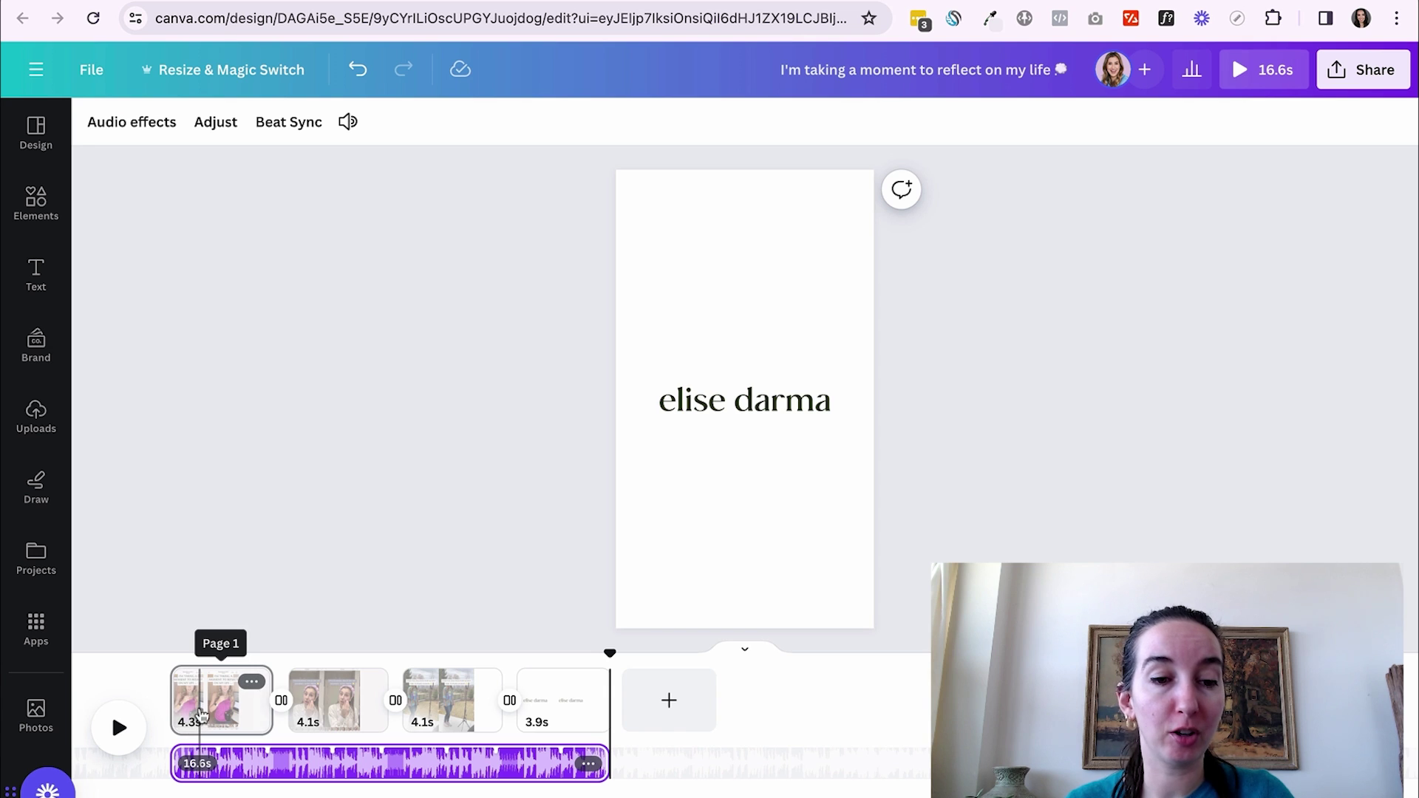
# Drag the first clip's caption down to the middle of the frame.
pyautogui.click(204, 698)
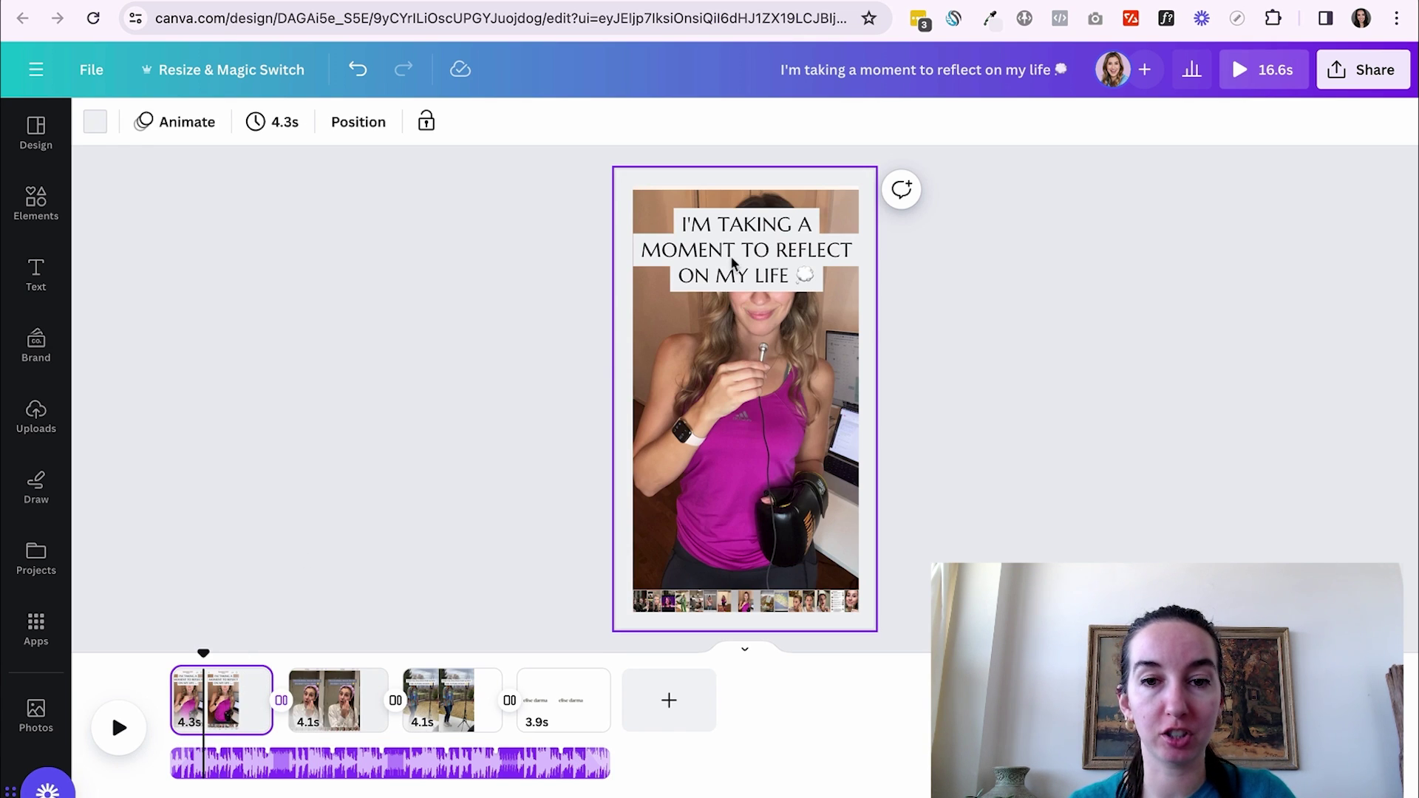
pyautogui.click(736, 287)
pyautogui.moveTo(739, 266); pyautogui.dragTo(736, 435)
pyautogui.click(760, 260)
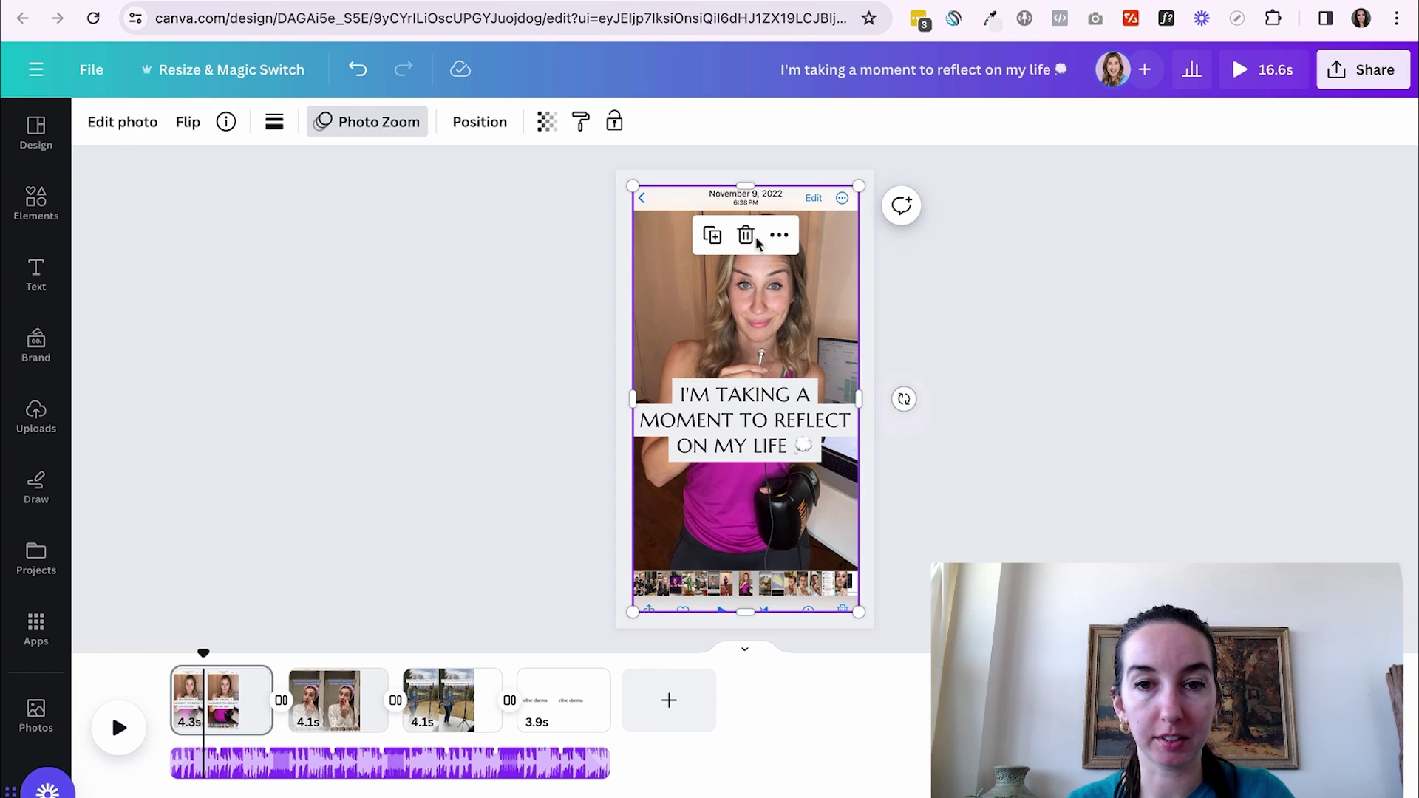
pyautogui.doubleClick(749, 189)
# Generate a 10-second 'reflective piano music' track in MelodyMuse.
pyautogui.click(458, 781)
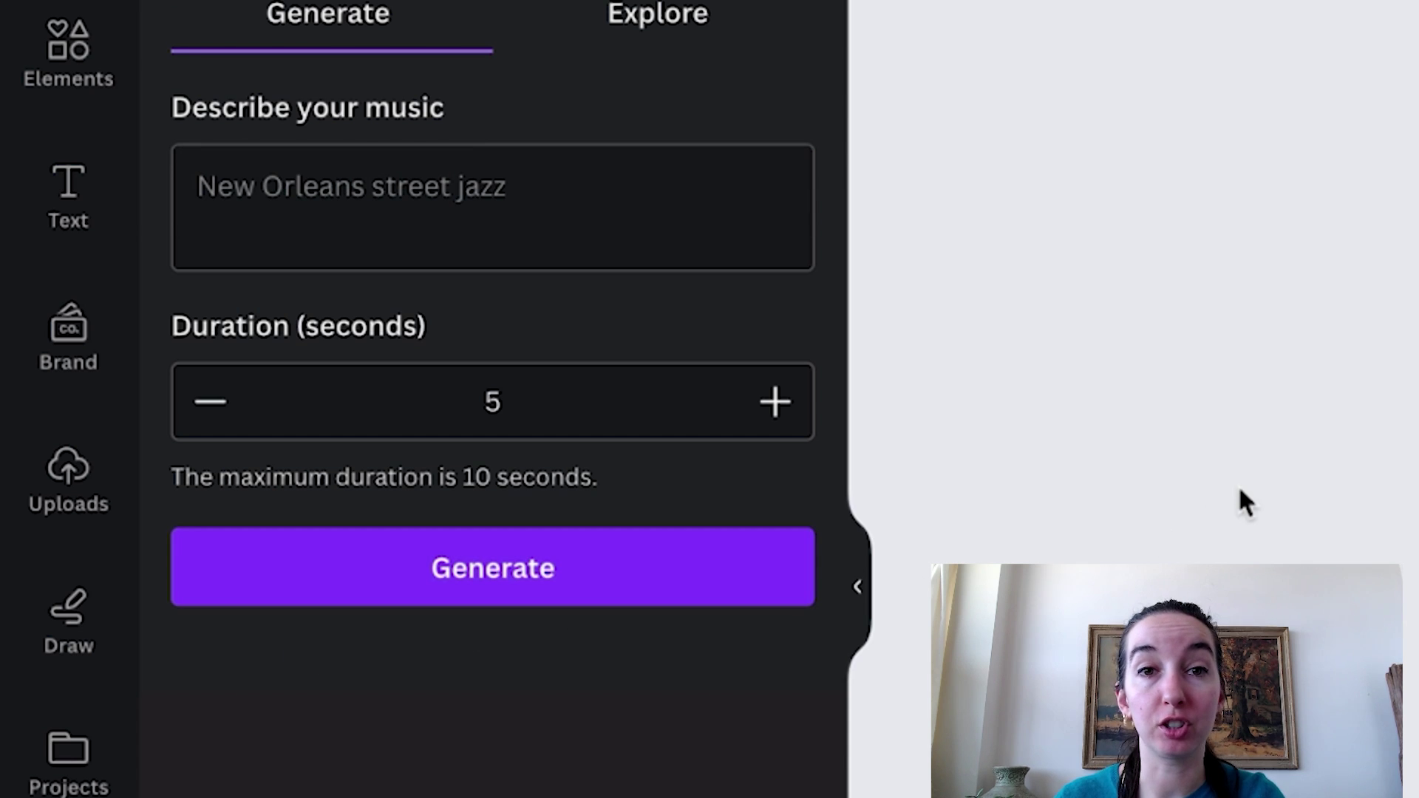
pyautogui.click(567, 209)
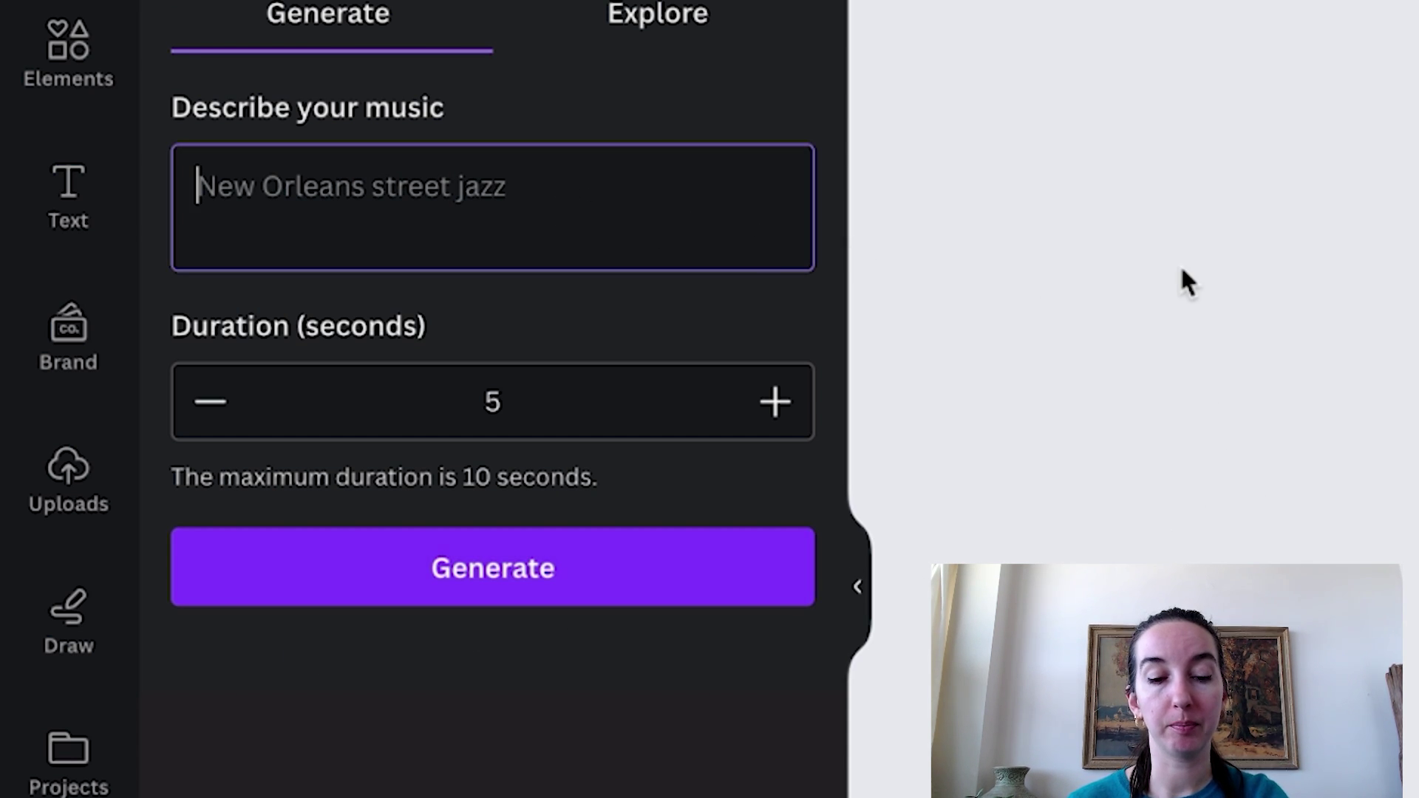
pyautogui.write('reflective piano music')
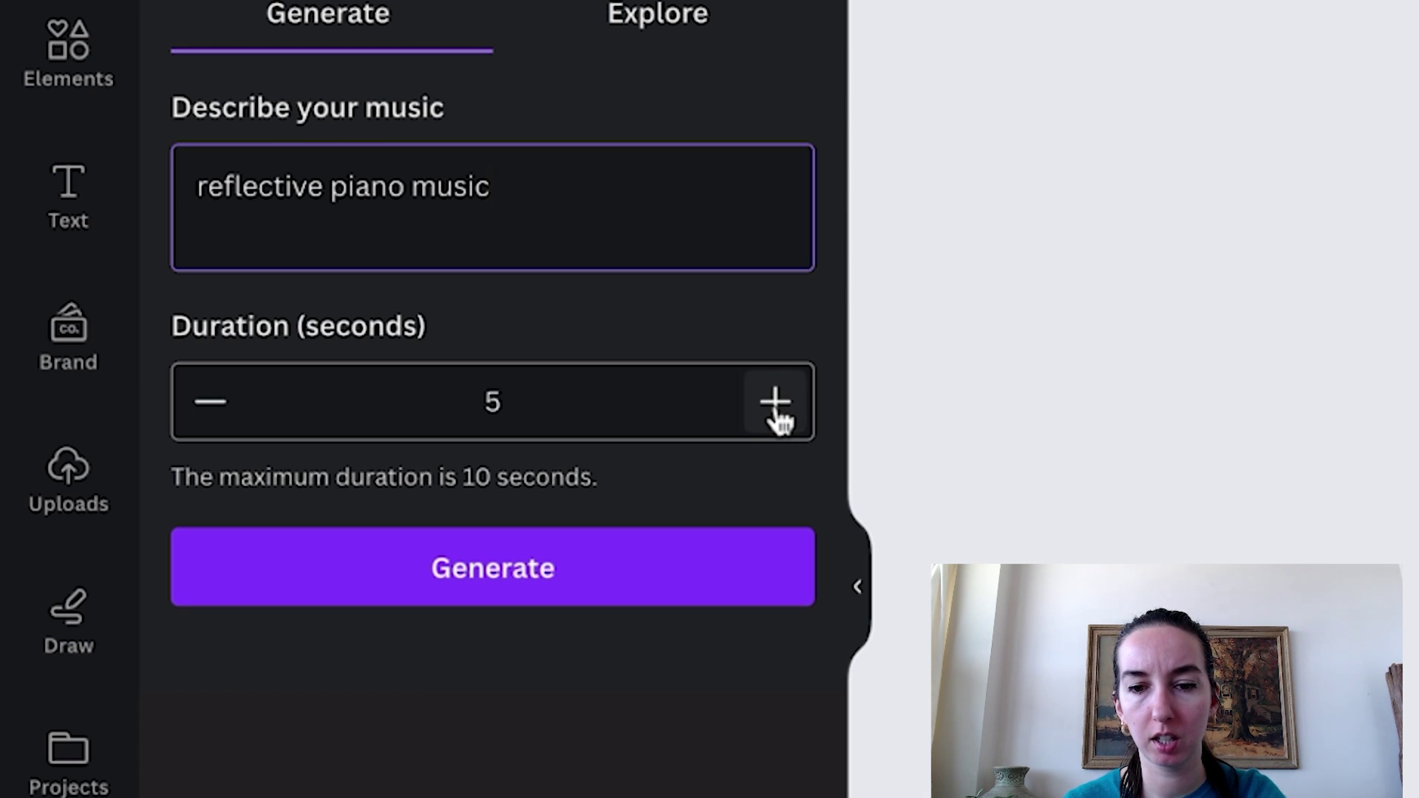
pyautogui.moveTo(548, 399); pyautogui.dragTo(434, 403)
pyautogui.write('10')
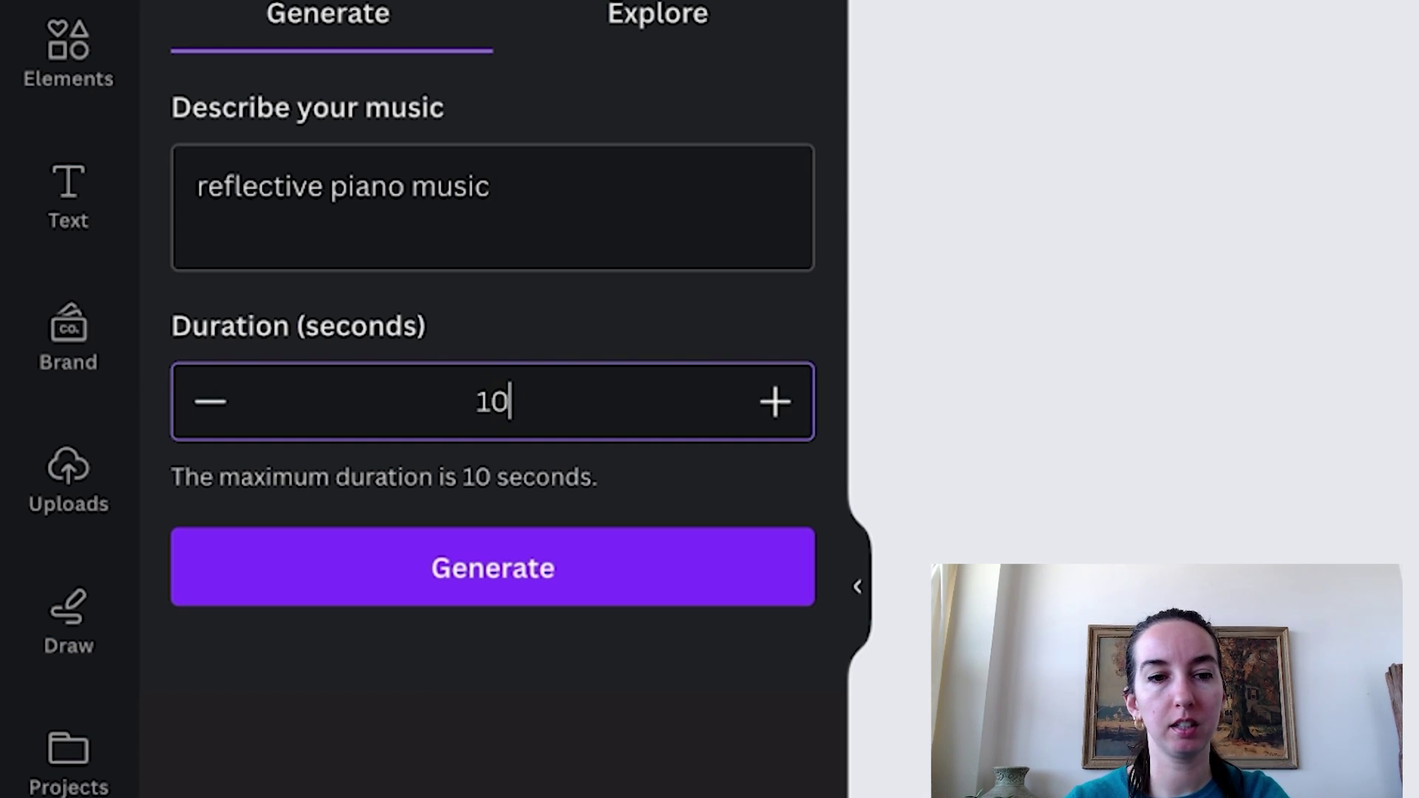
pyautogui.click(513, 579)
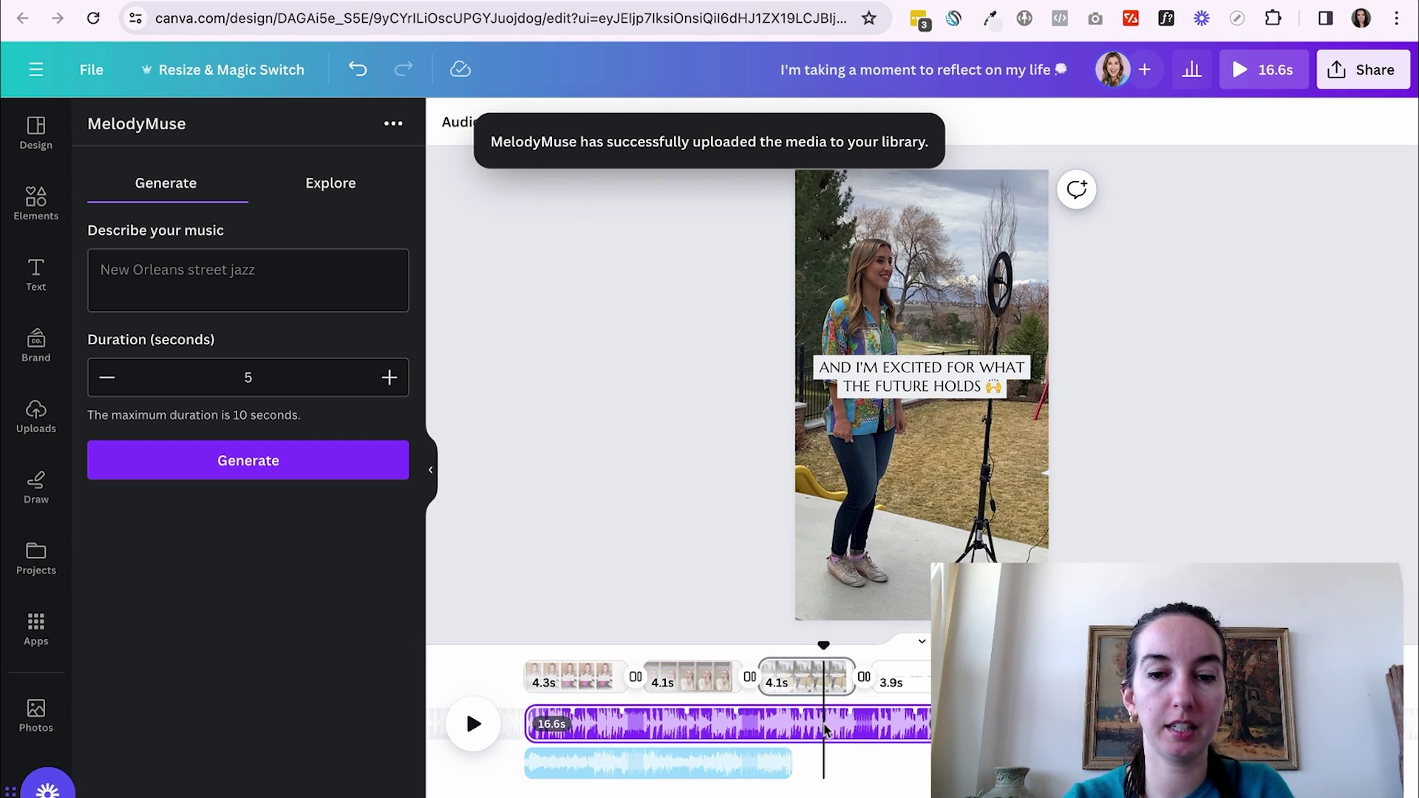
# Delete the original soundtrack and trim the first three clips to 2.2s, 2.0s and 2.1s.
pyautogui.click(817, 678)
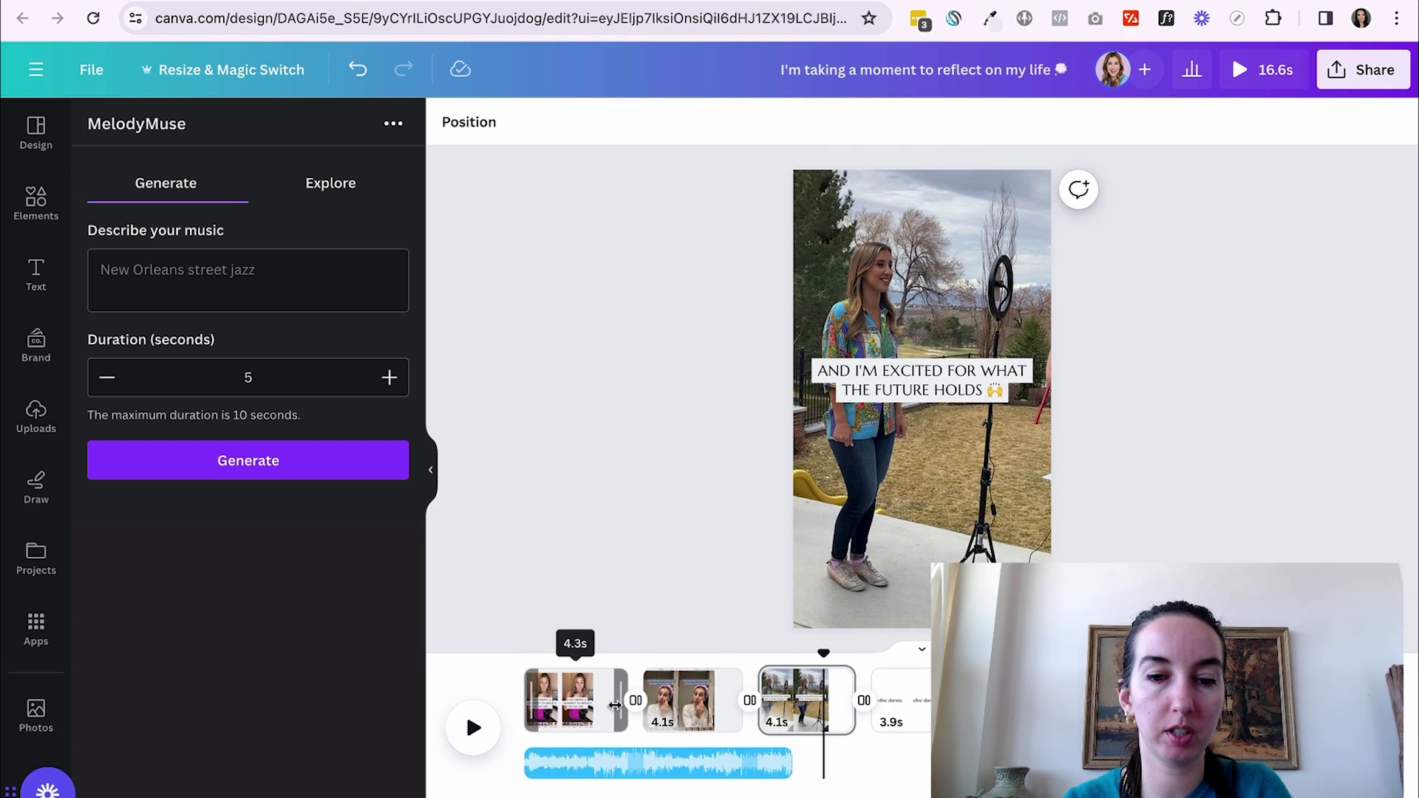
pyautogui.moveTo(623, 701); pyautogui.dragTo(590, 701)
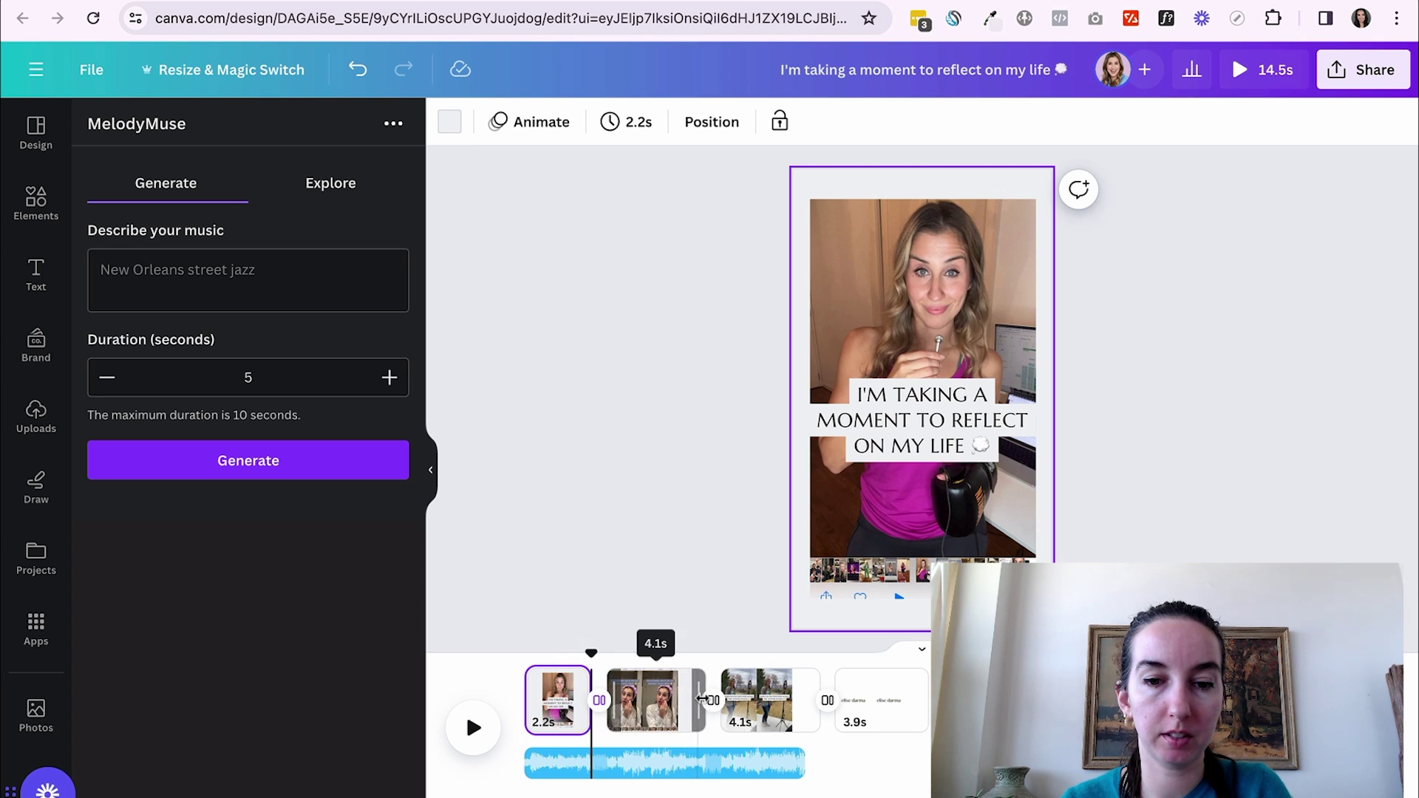
pyautogui.moveTo(698, 701); pyautogui.dragTo(674, 701)
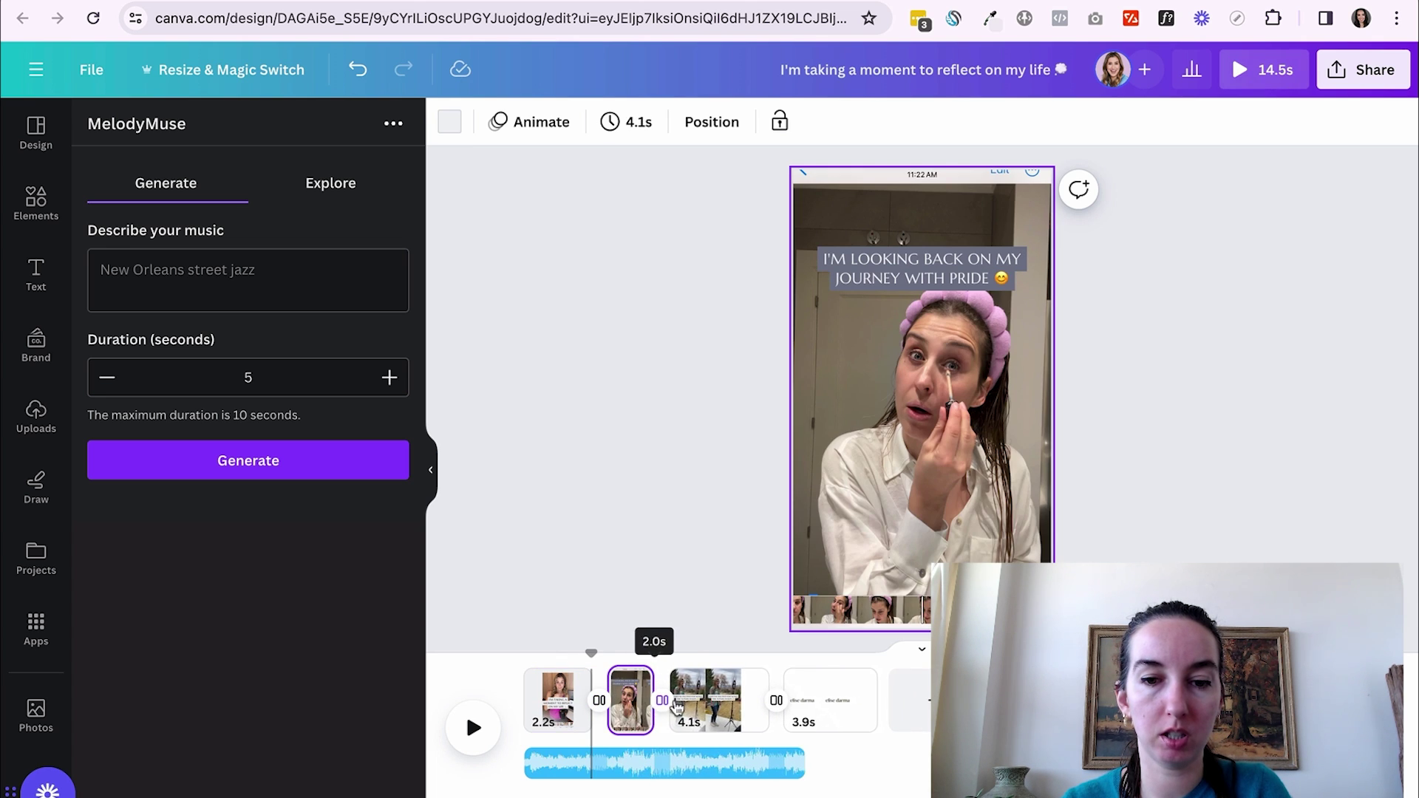
pyautogui.moveTo(773, 702); pyautogui.dragTo(741, 700)
pyautogui.click(430, 470)
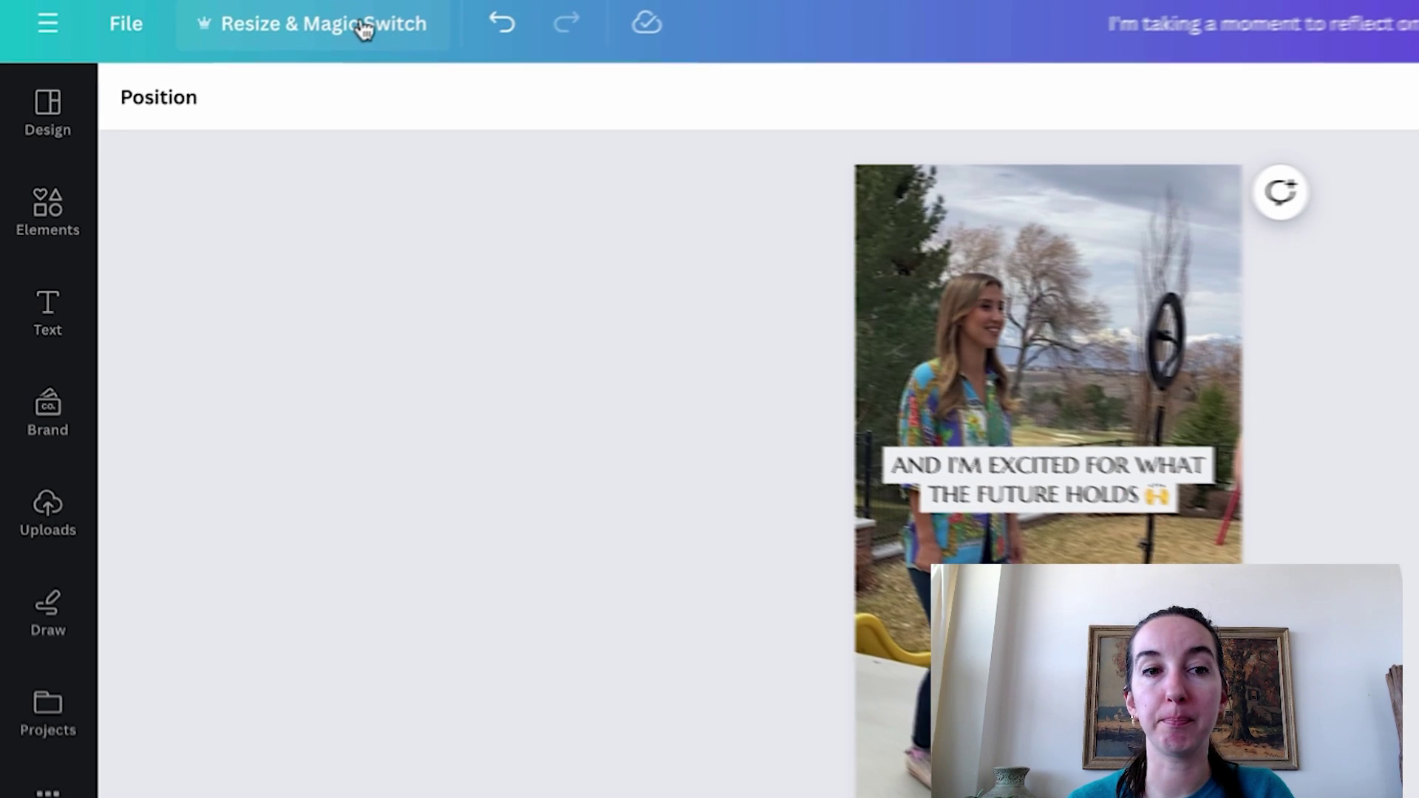
# Translate all pages of the design into French with Magic Switch.
pyautogui.click(259, 73)
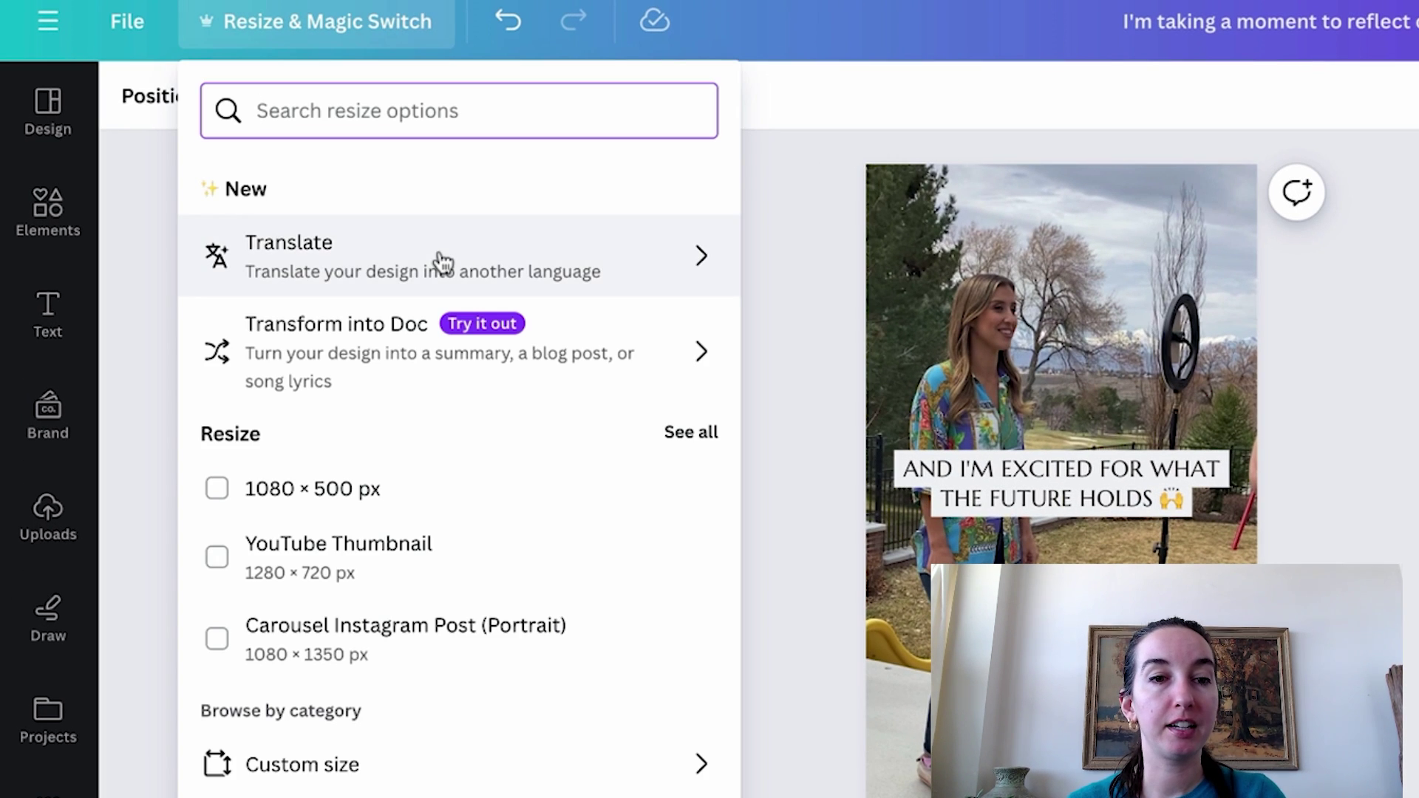
pyautogui.click(538, 259)
pyautogui.click(539, 238)
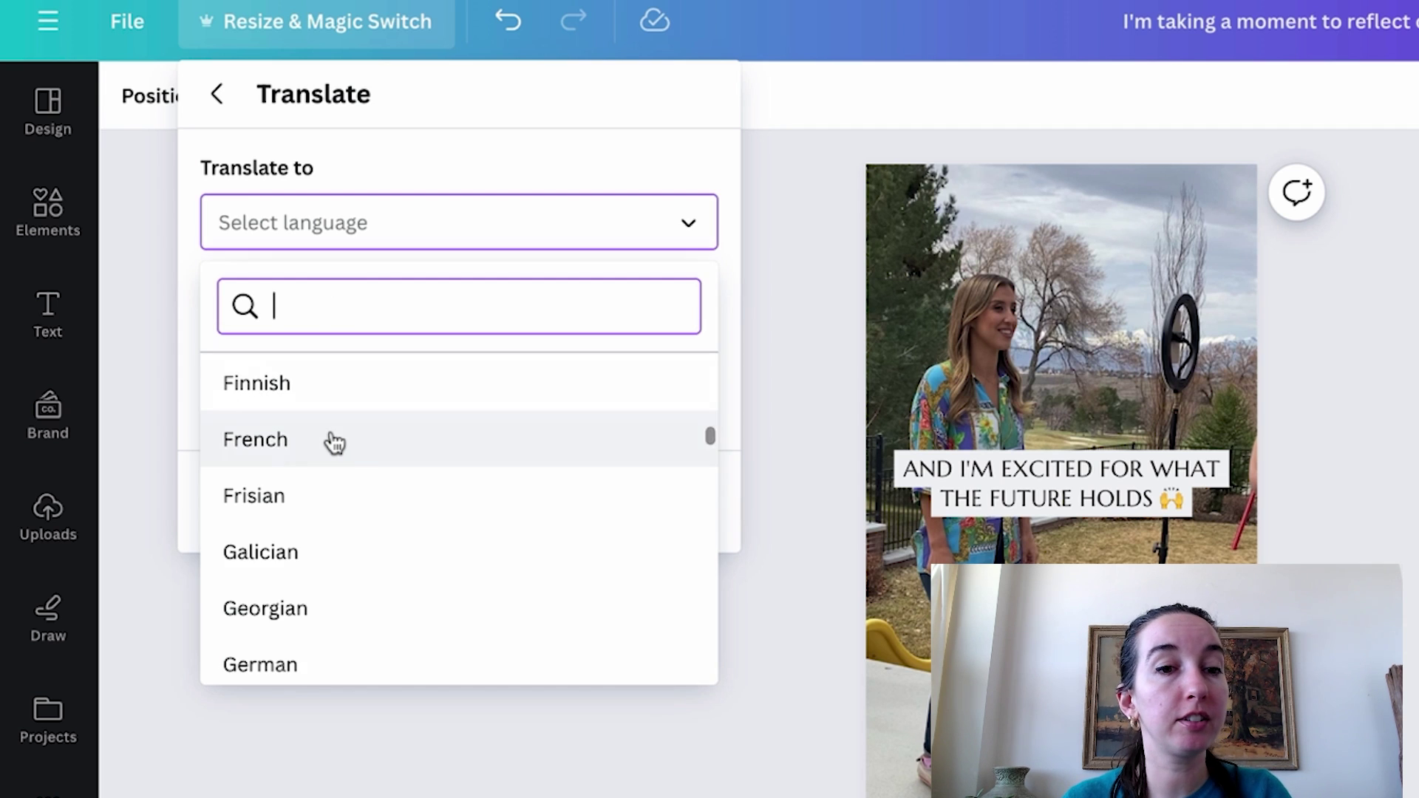
pyautogui.click(314, 444)
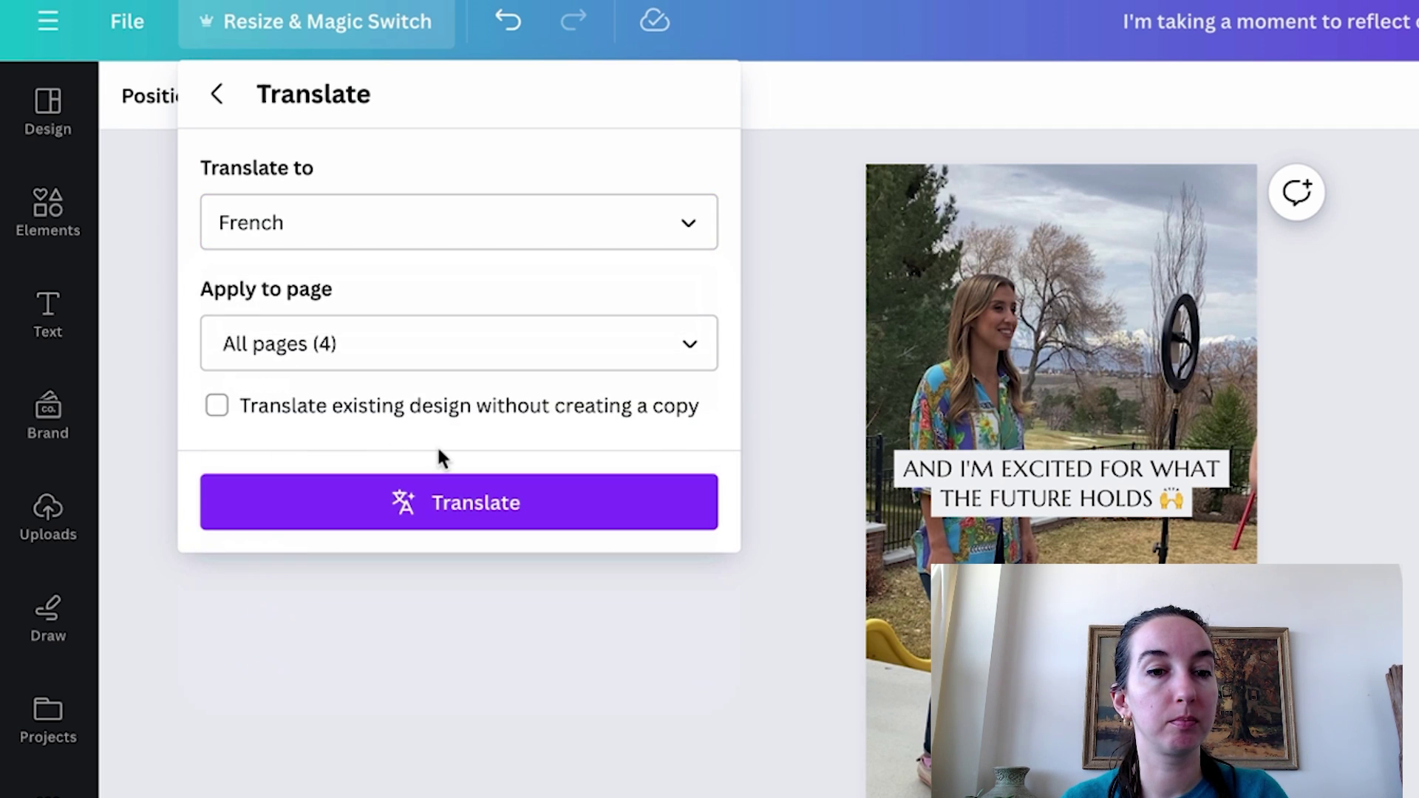
pyautogui.click(448, 504)
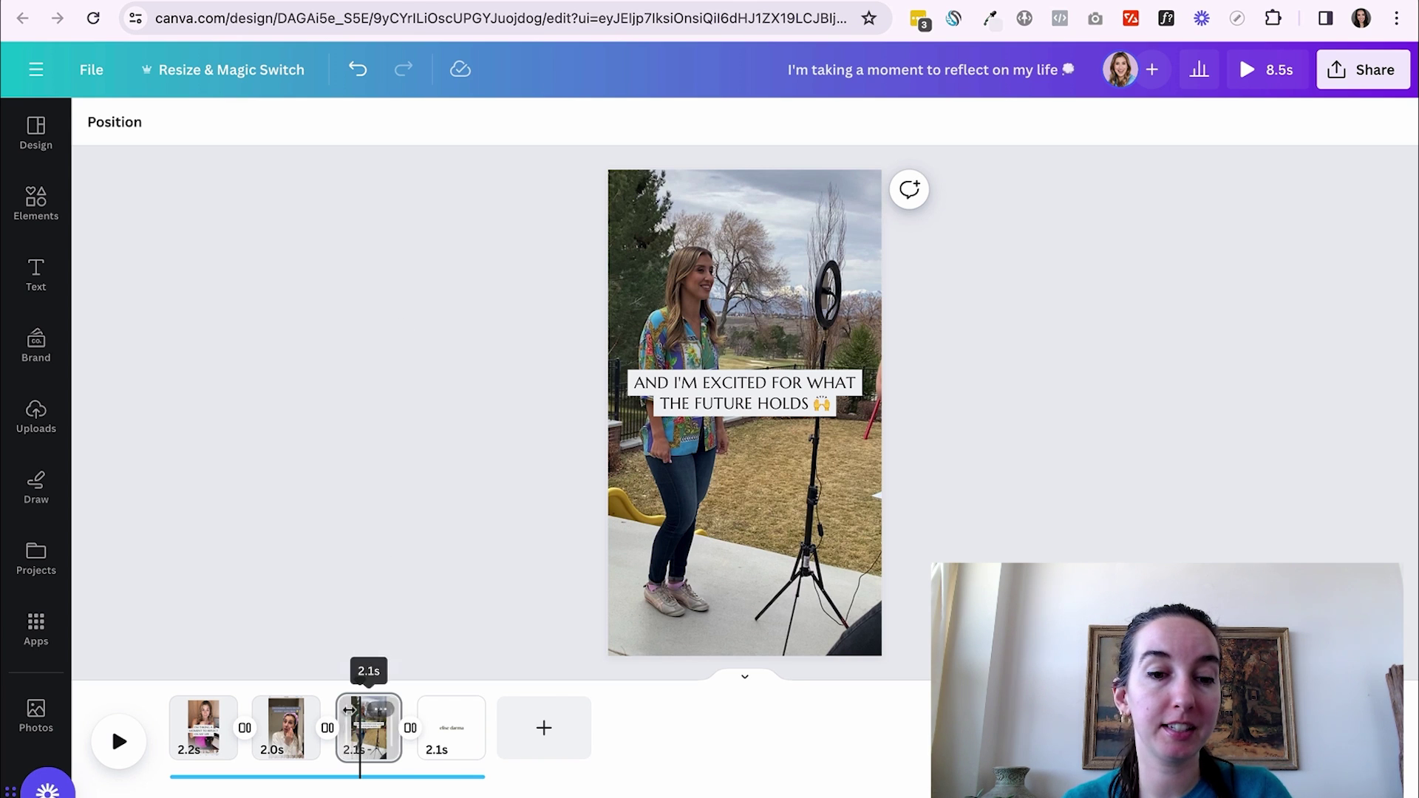
pyautogui.moveTo(363, 679); pyautogui.dragTo(212, 683)
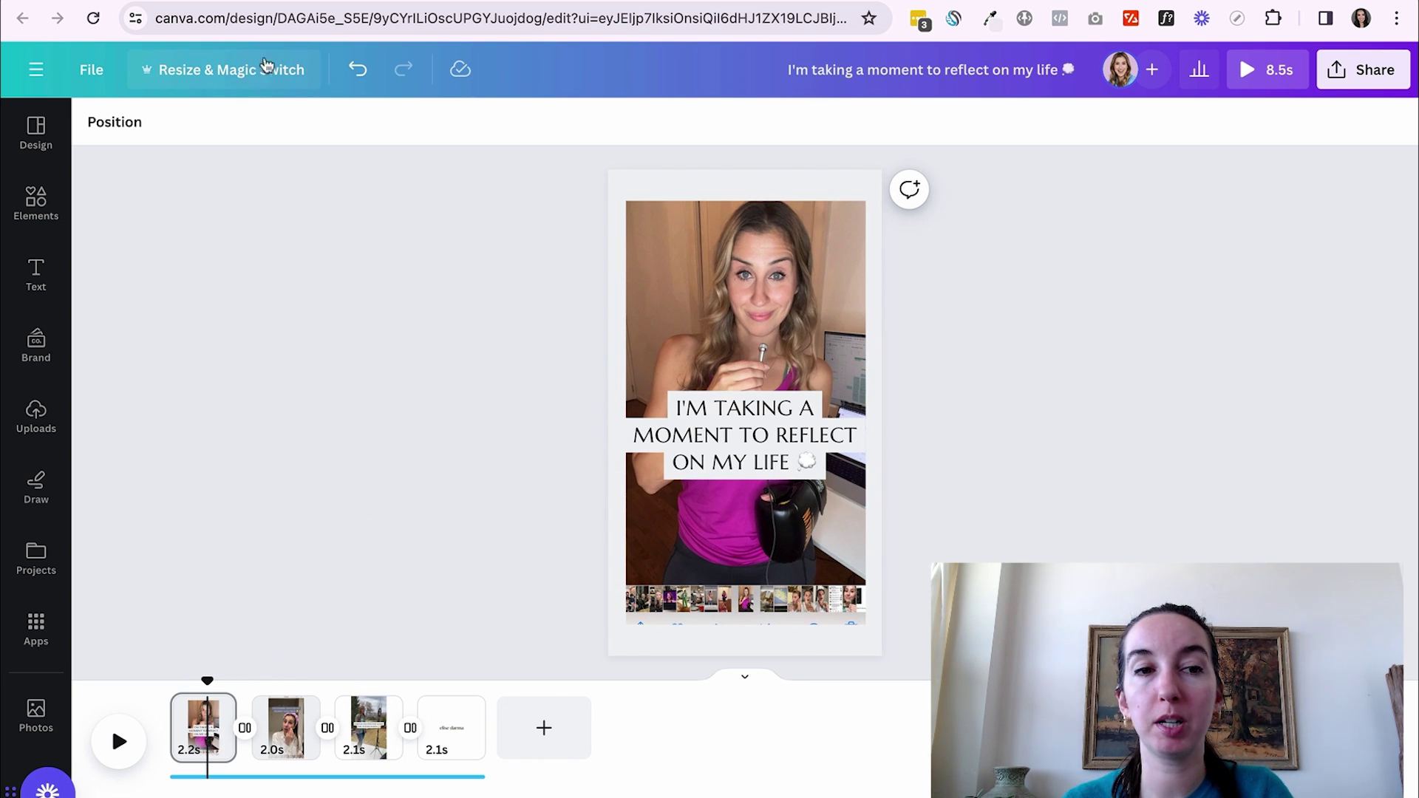
# Transform the reel into a Doc using the draft Email format.
pyautogui.click(267, 77)
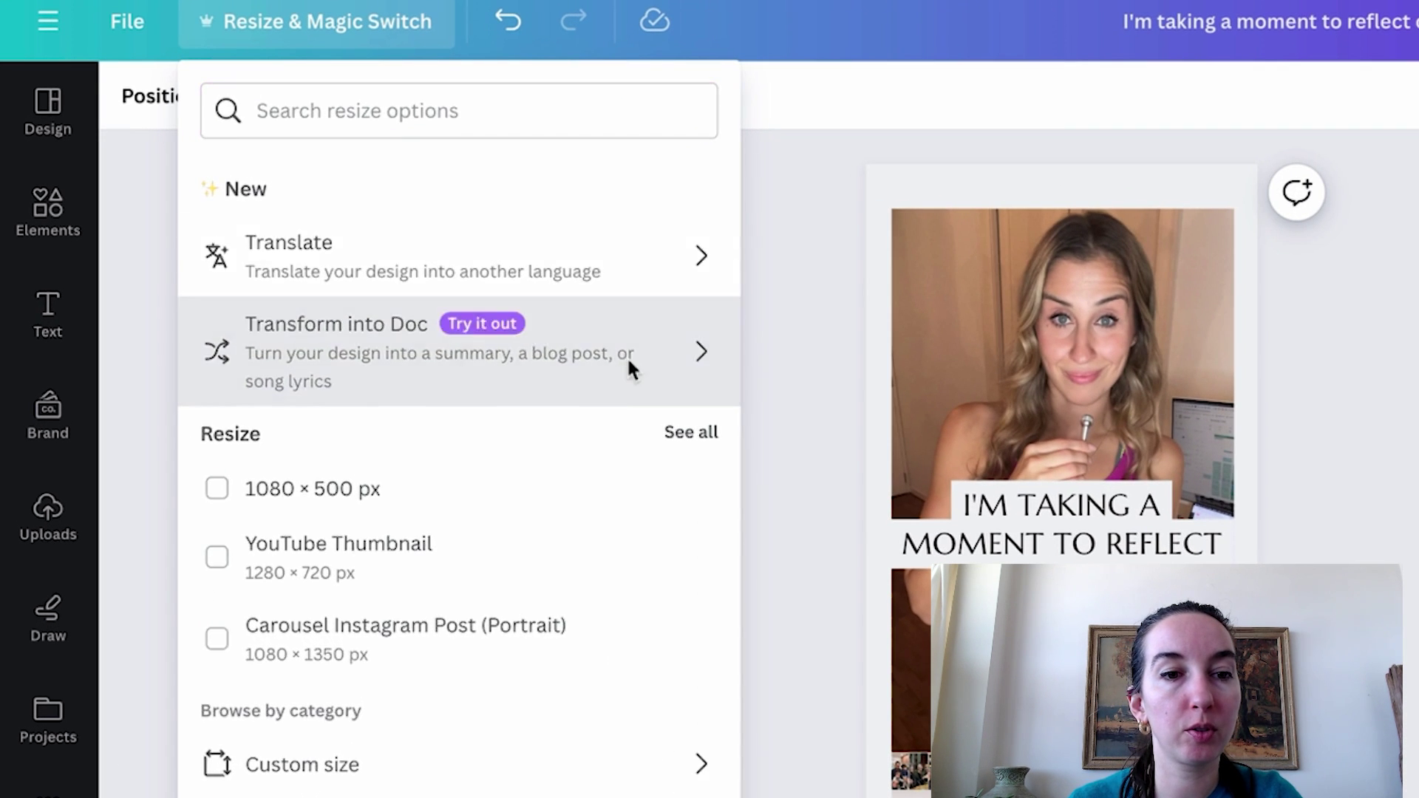
pyautogui.click(442, 304)
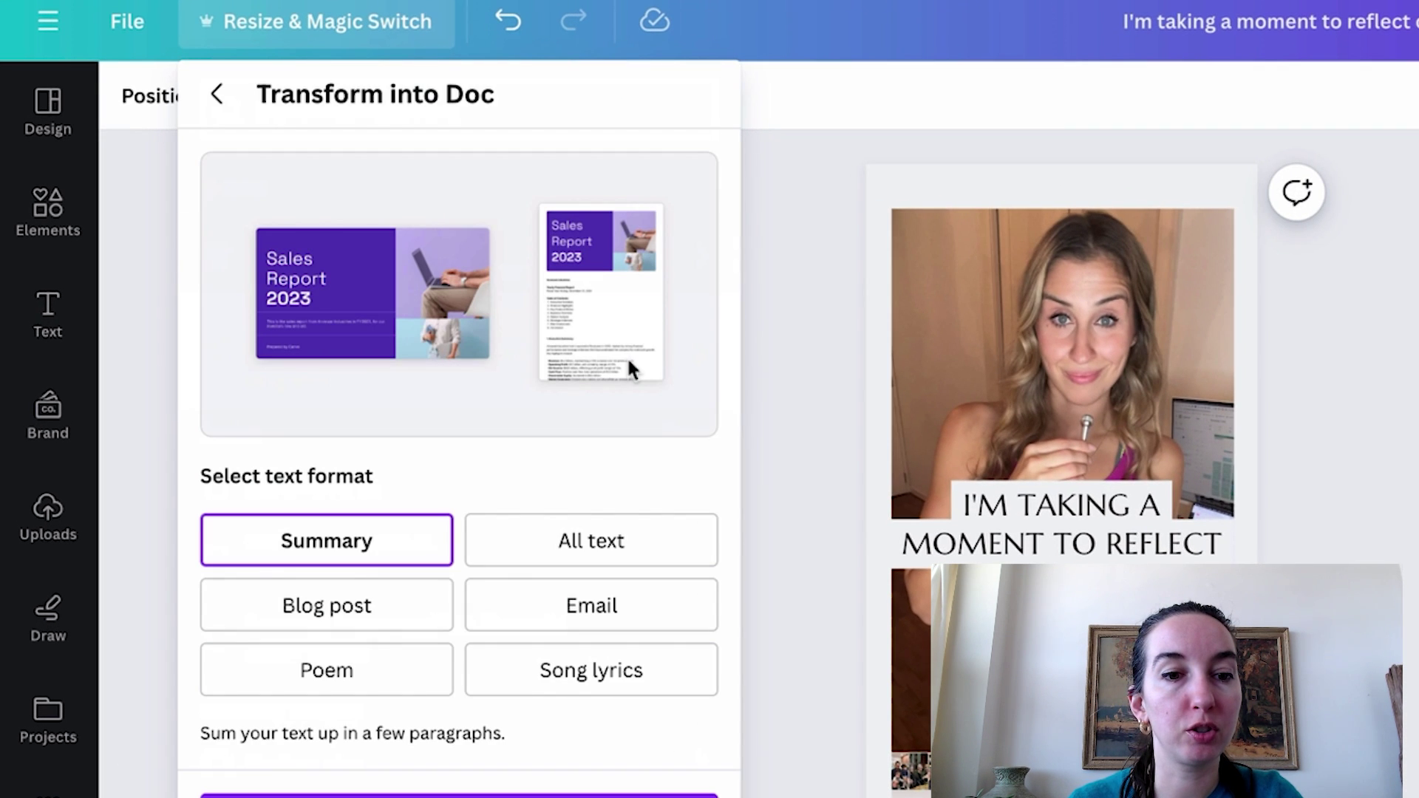
pyautogui.click(604, 620)
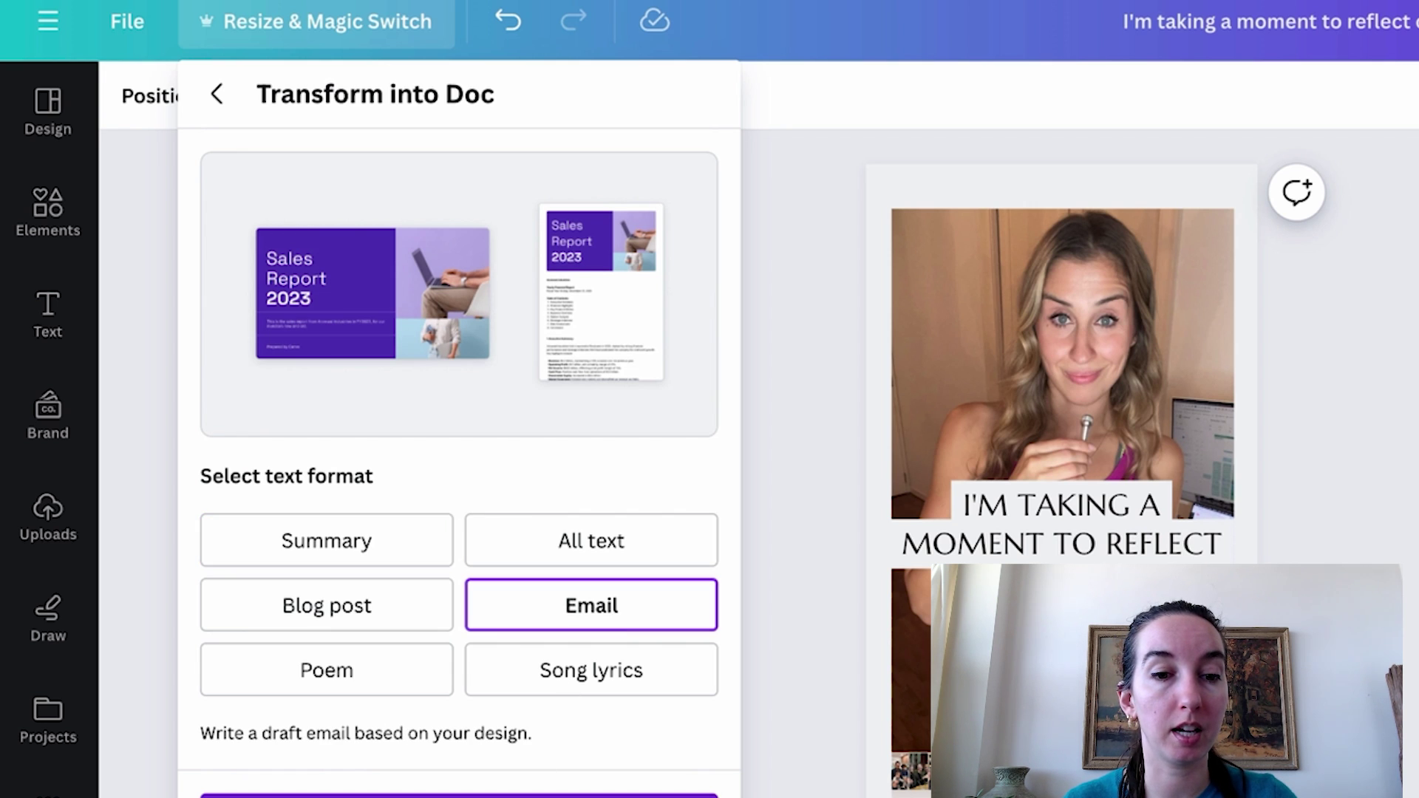
pyautogui.click(459, 796)
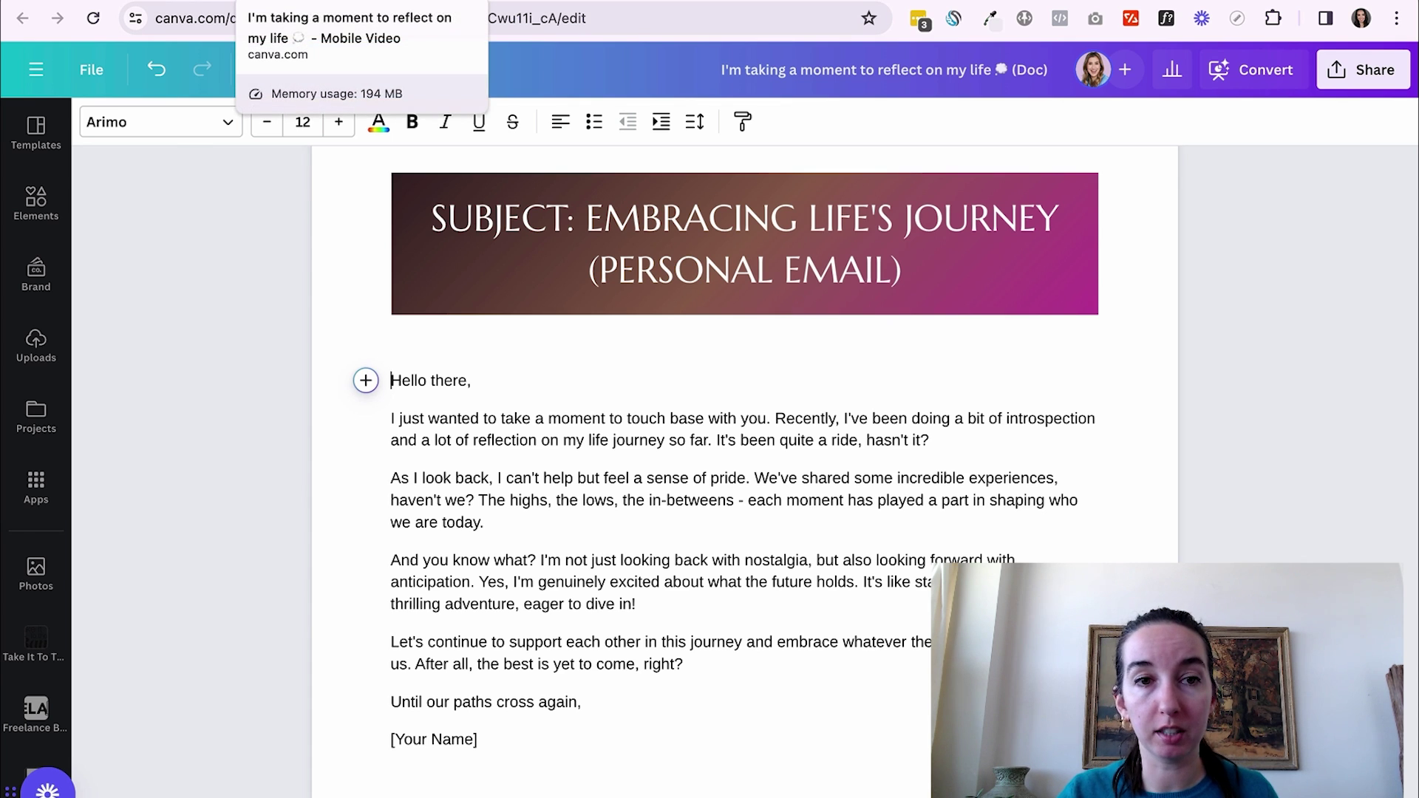
# Return to the original video design and close the transform results panel.
pyautogui.click(311, 1)
pyautogui.click(352, 523)
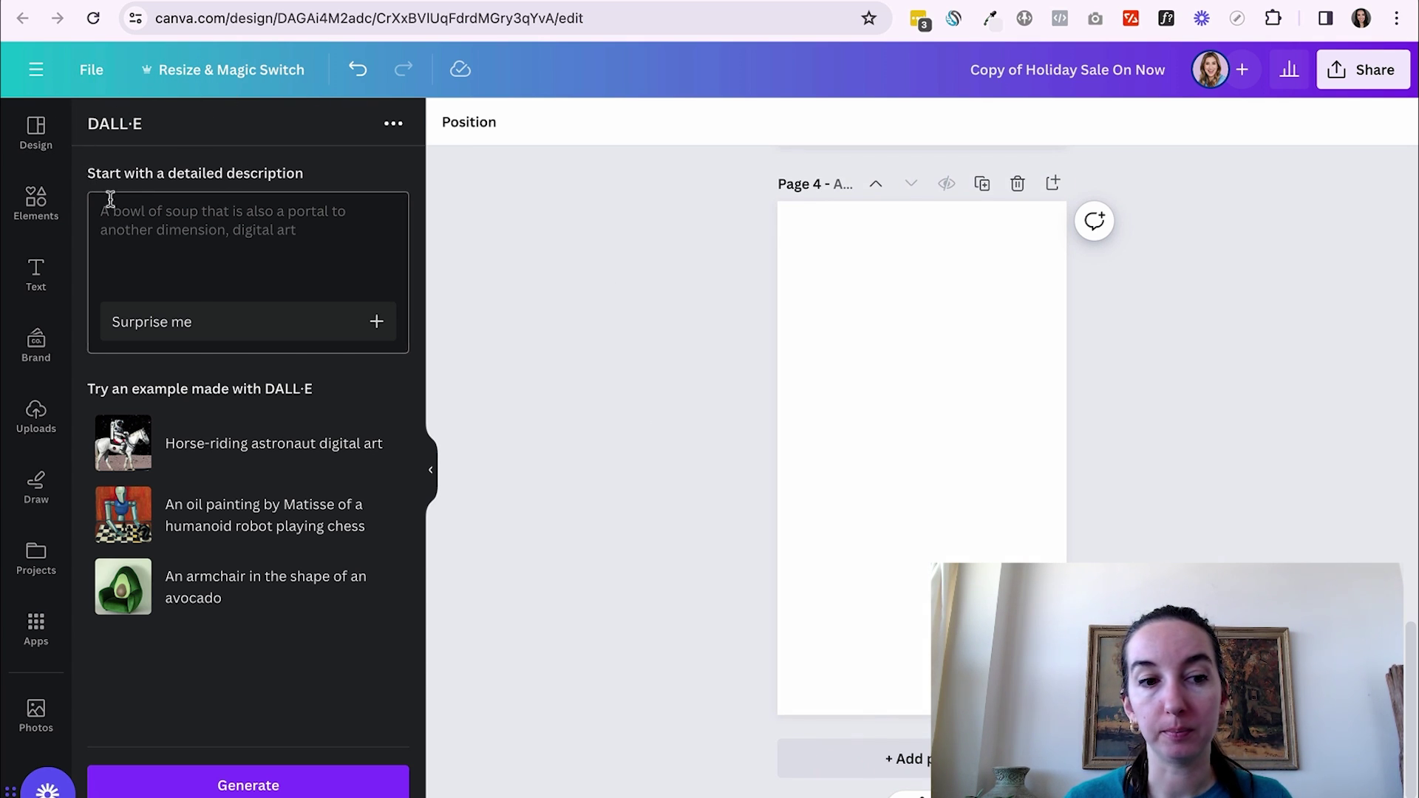
# Generate a star-shaped avocado with DALL·E and place it enlarged near the top of page 4.
pyautogui.press('Escape')
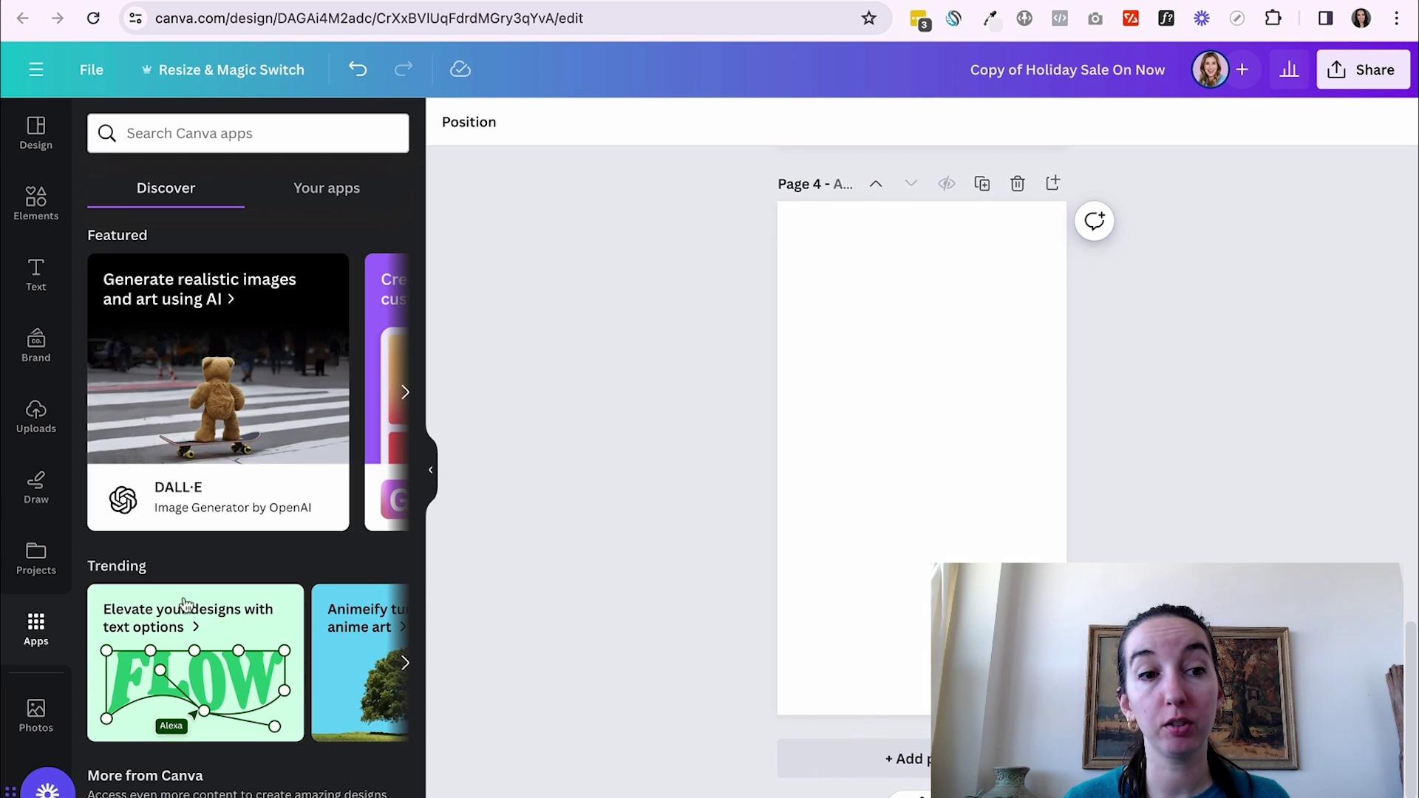
pyautogui.click(218, 439)
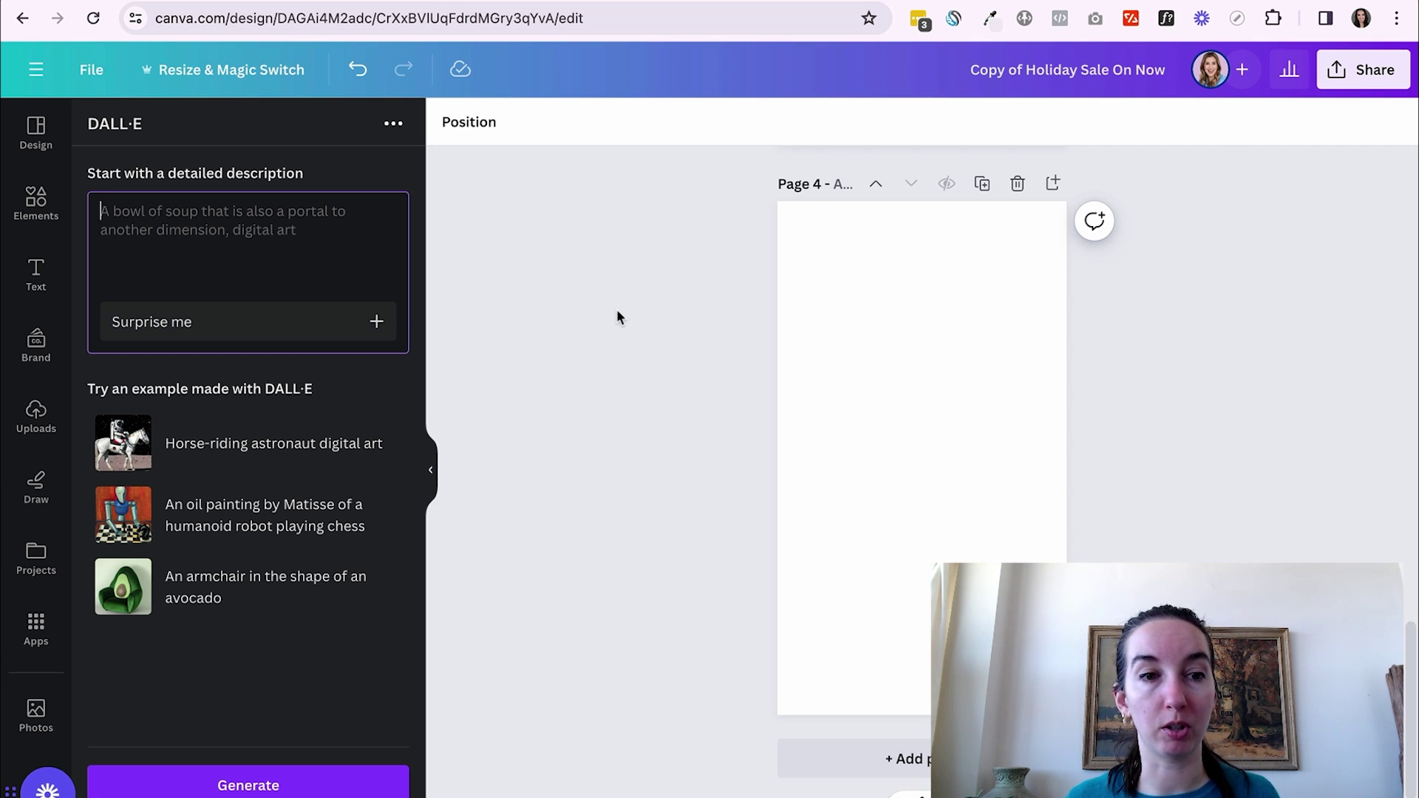
pyautogui.write('An avocado in the shape of a star.')
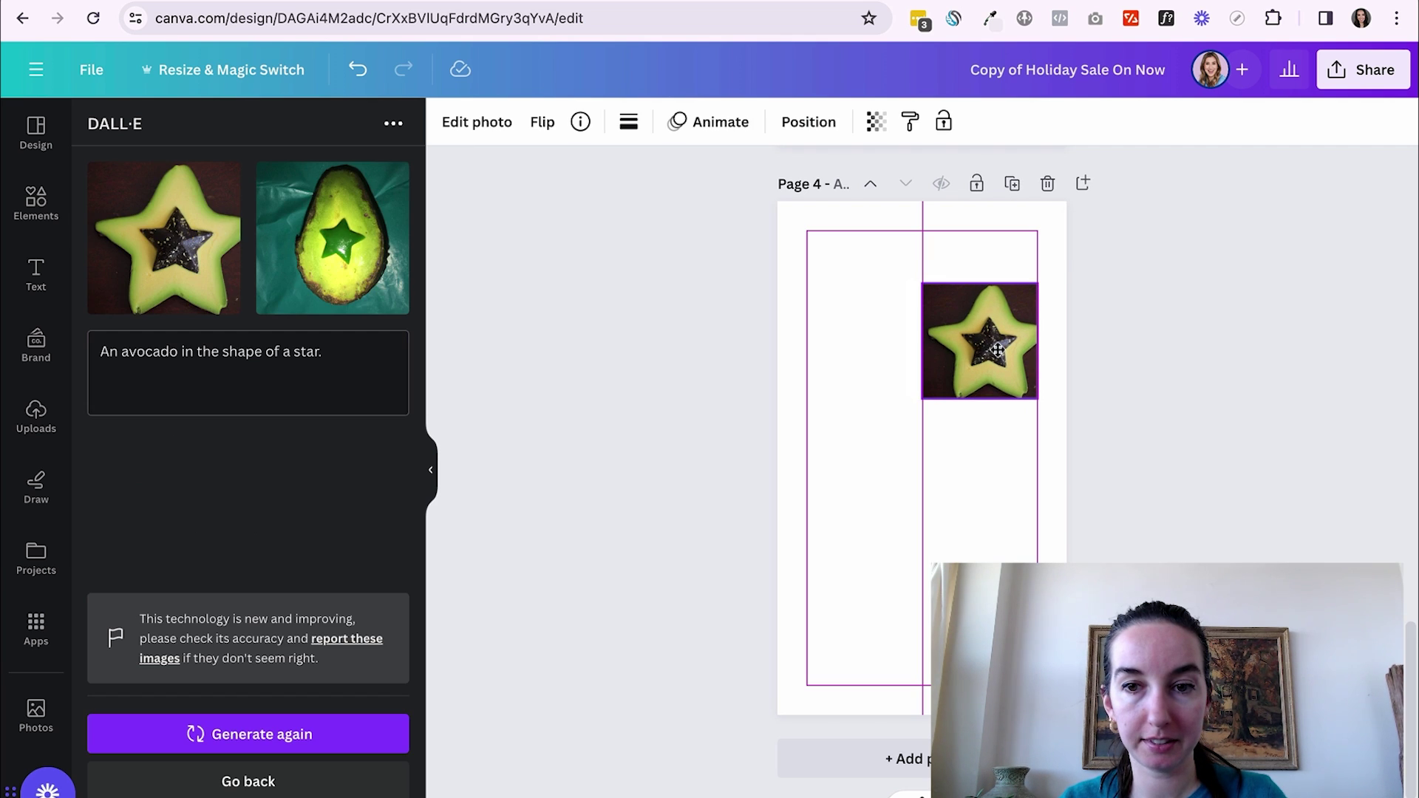
pyautogui.moveTo(997, 351); pyautogui.dragTo(1000, 352)
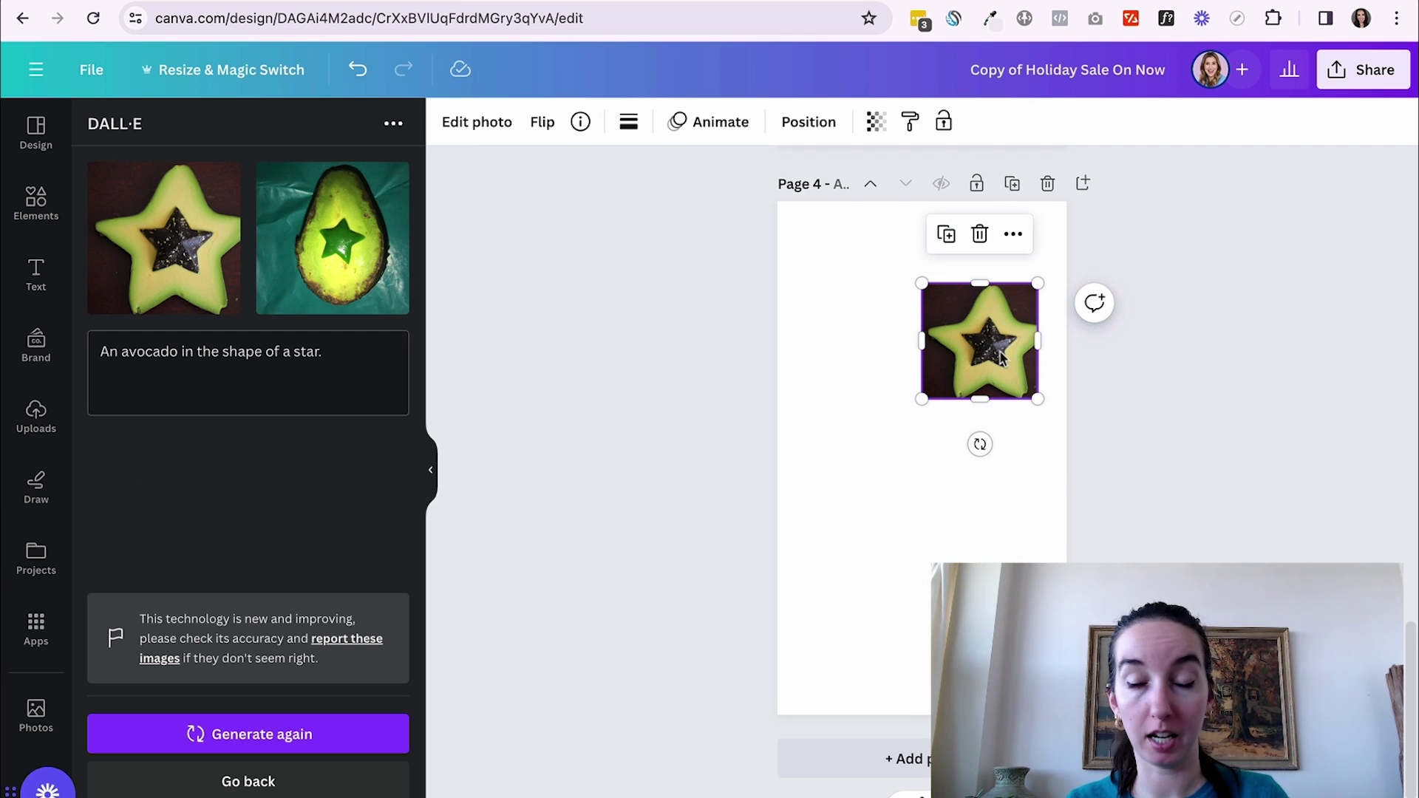
pyautogui.moveTo(923, 399); pyautogui.dragTo(970, 380)
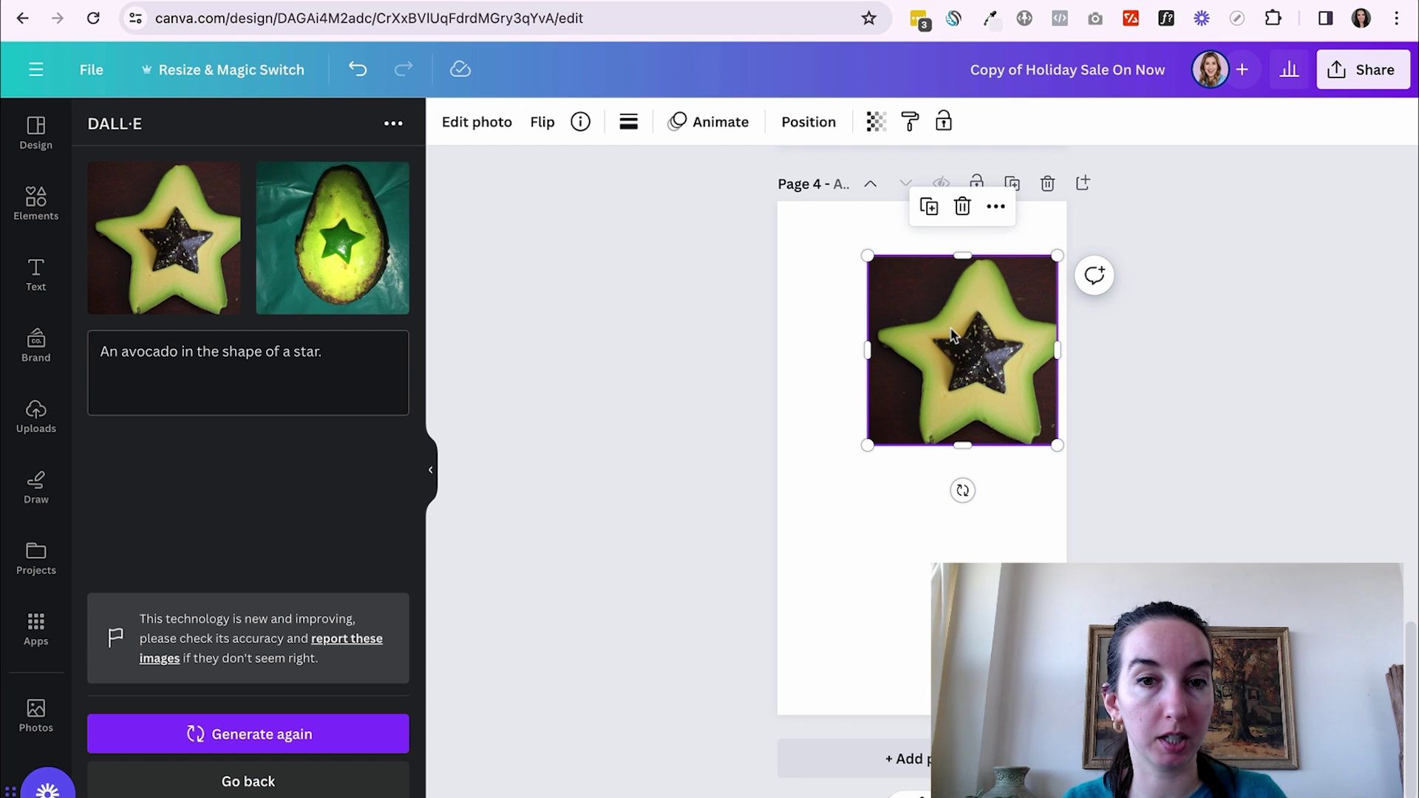
# Magic Expand the avocado star image to the whole page, keeping the third result with a bright green star below.
pyautogui.click(475, 122)
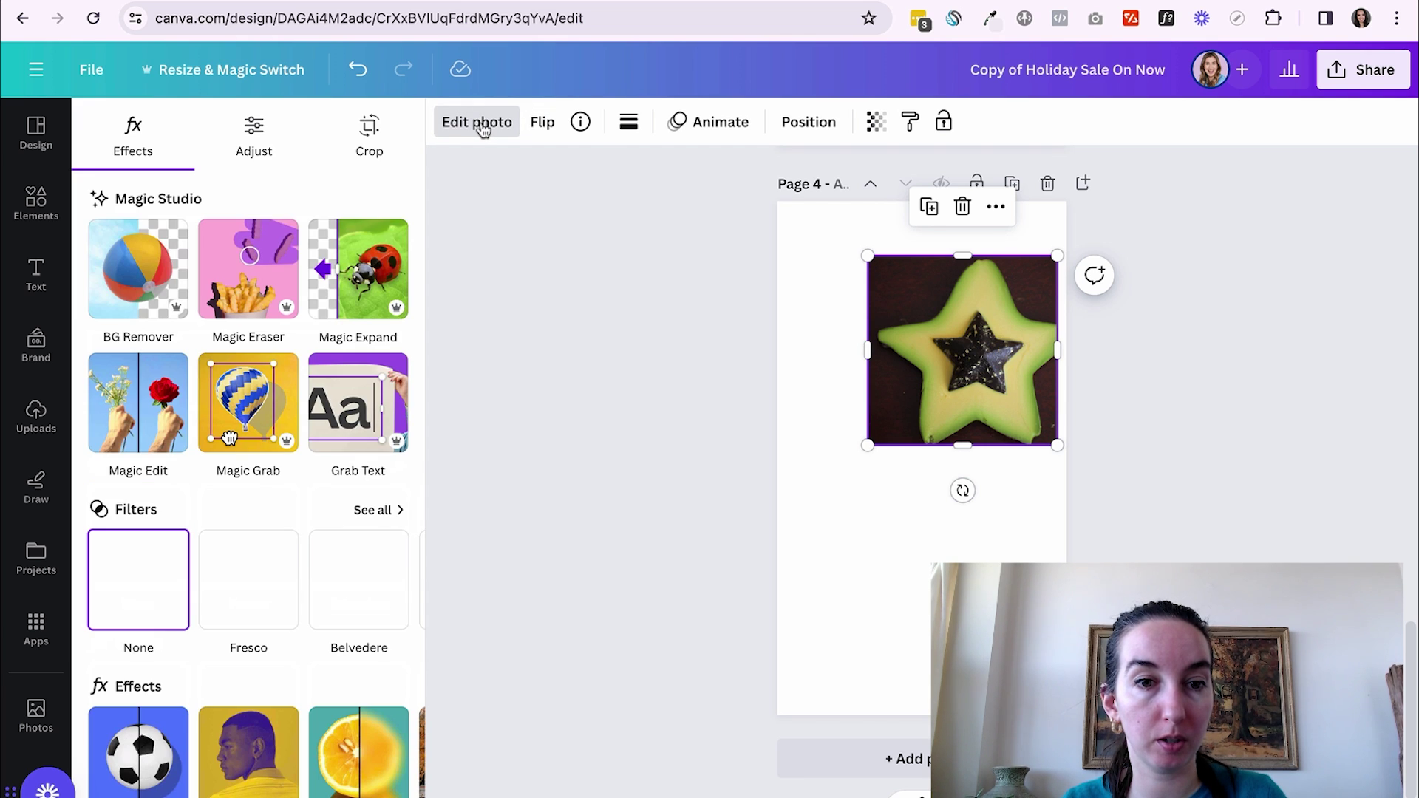
pyautogui.click(334, 272)
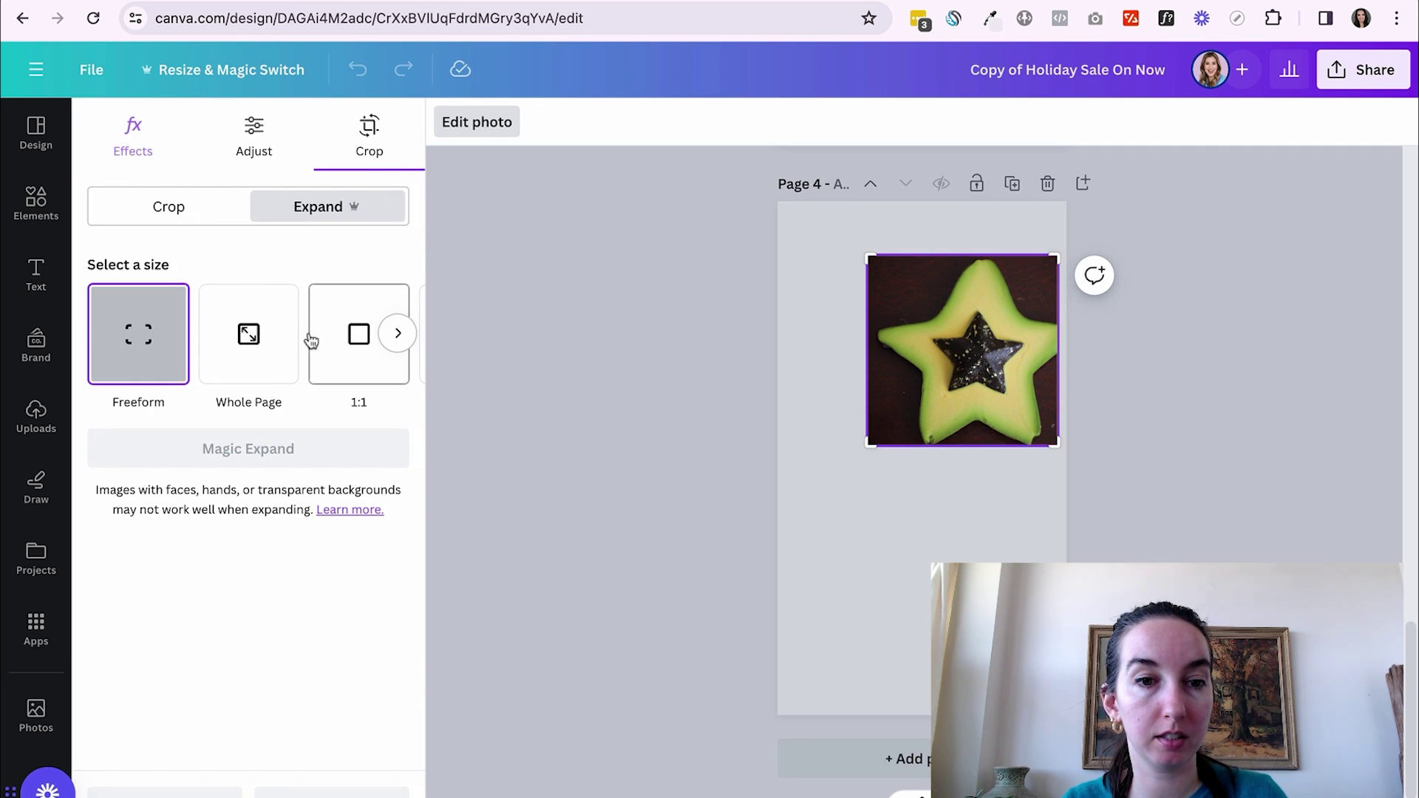
pyautogui.click(264, 359)
pyautogui.click(250, 449)
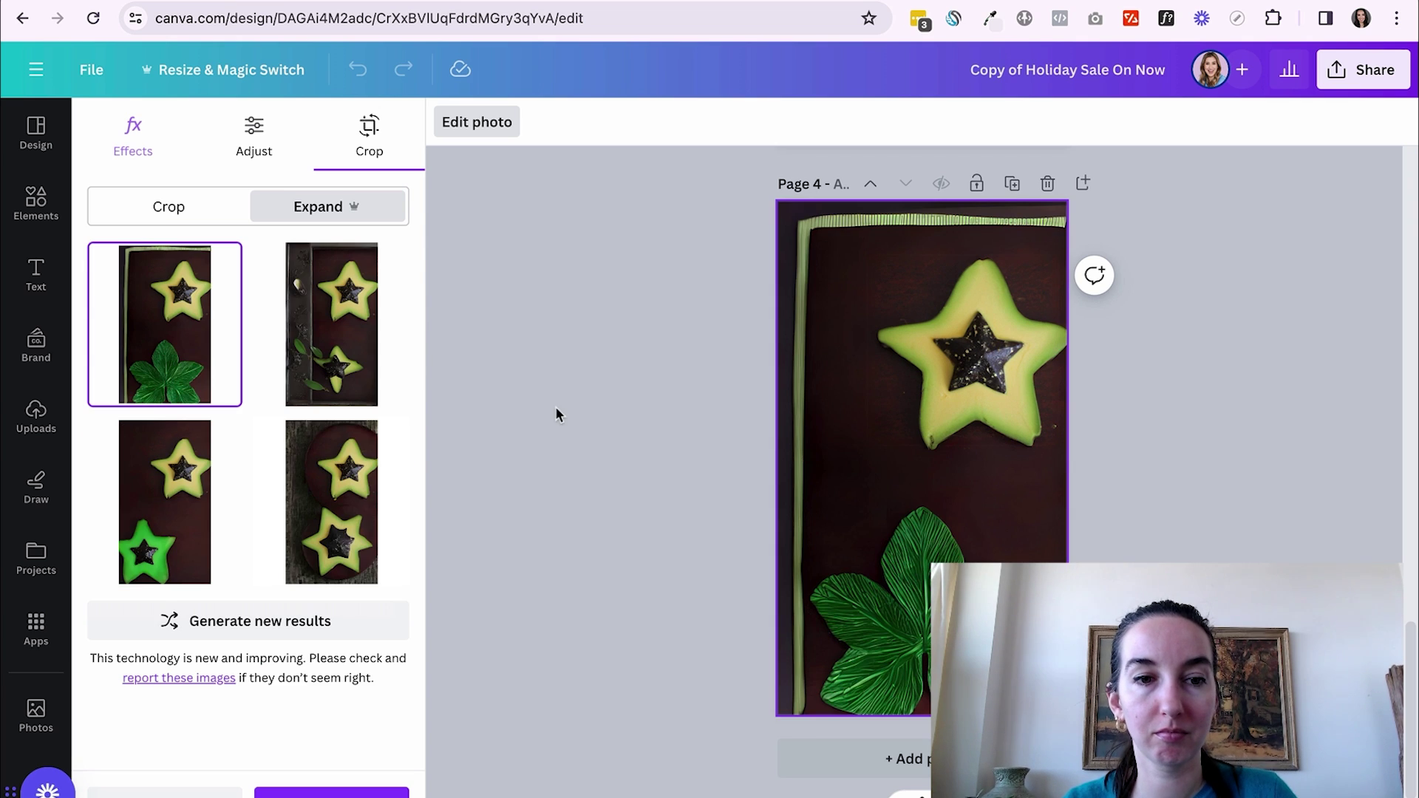
pyautogui.click(342, 341)
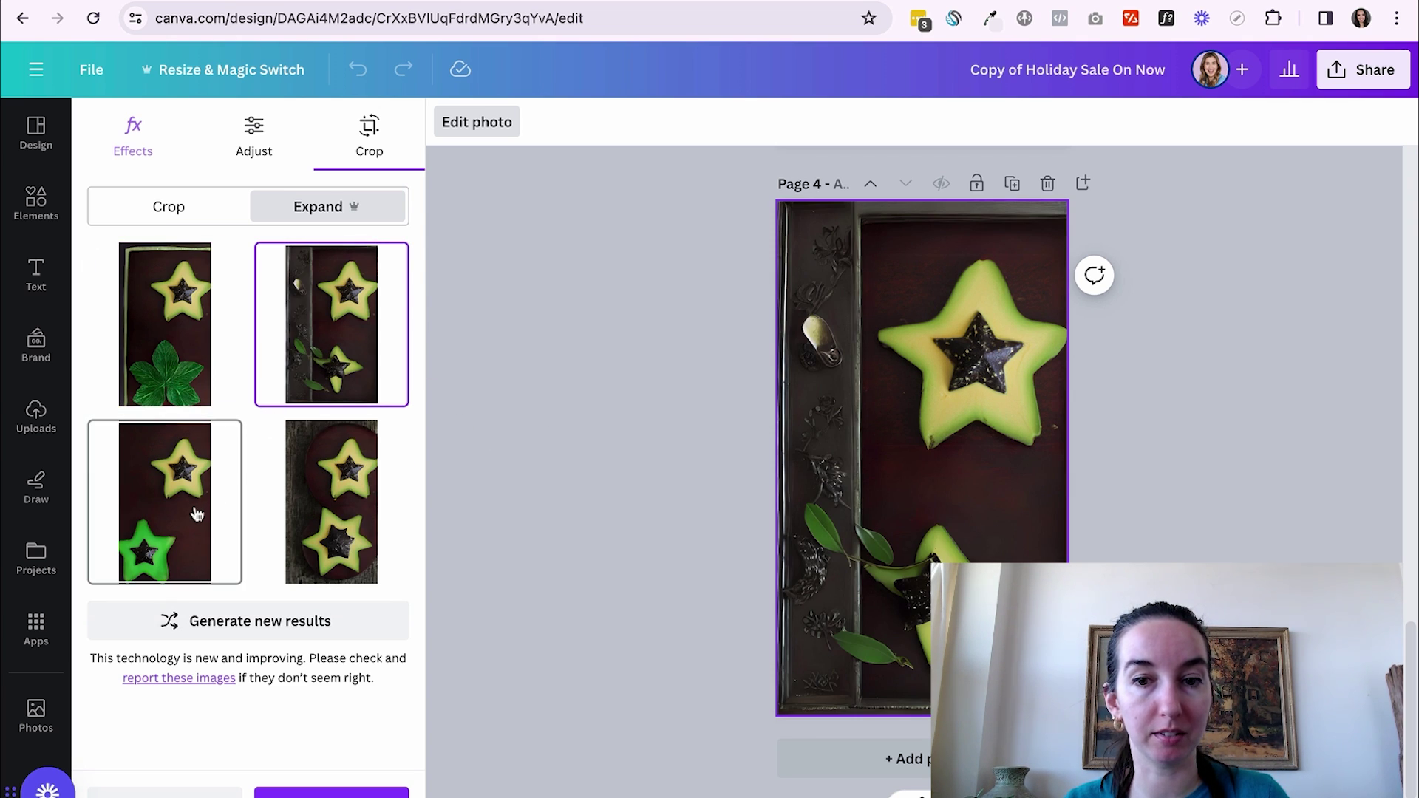
pyautogui.click(150, 538)
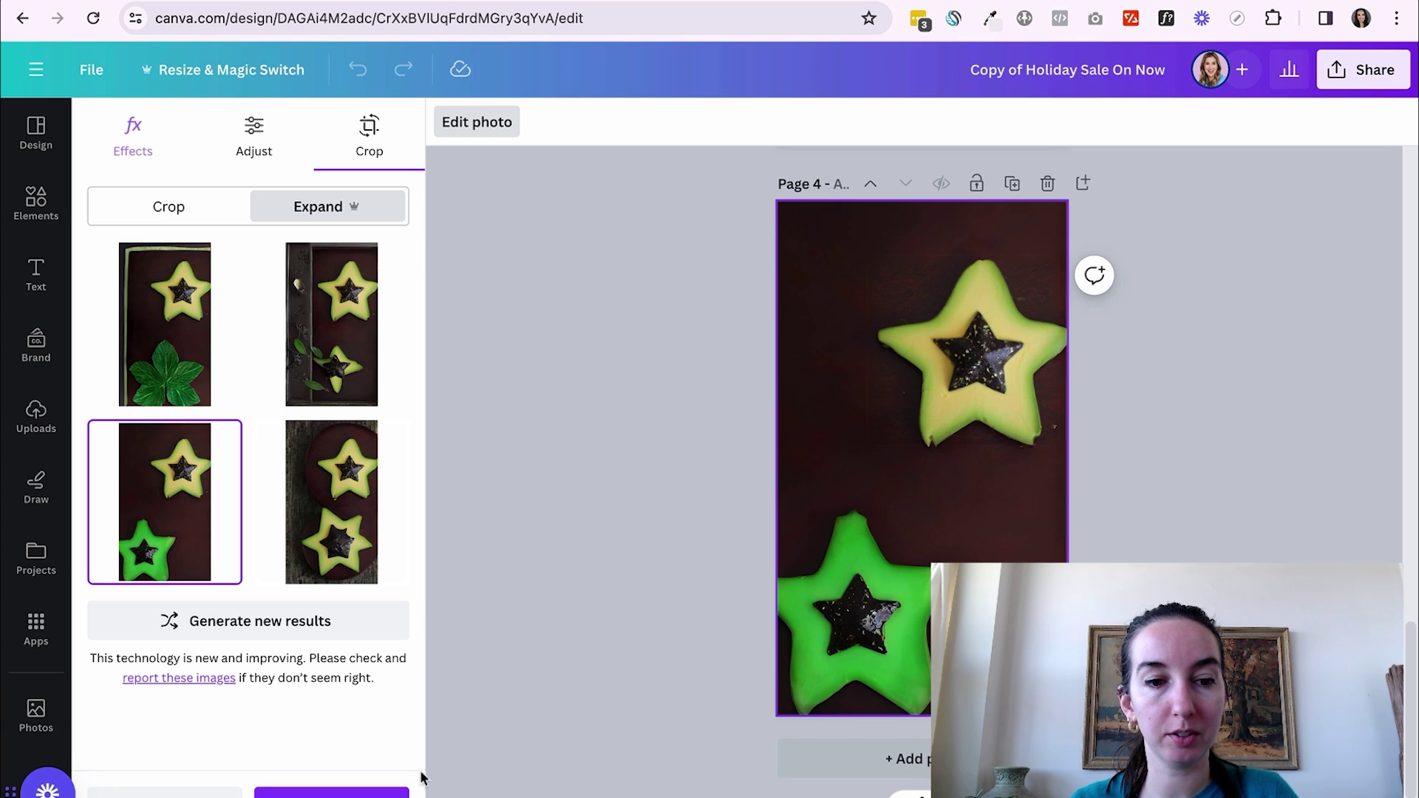
pyautogui.click(391, 792)
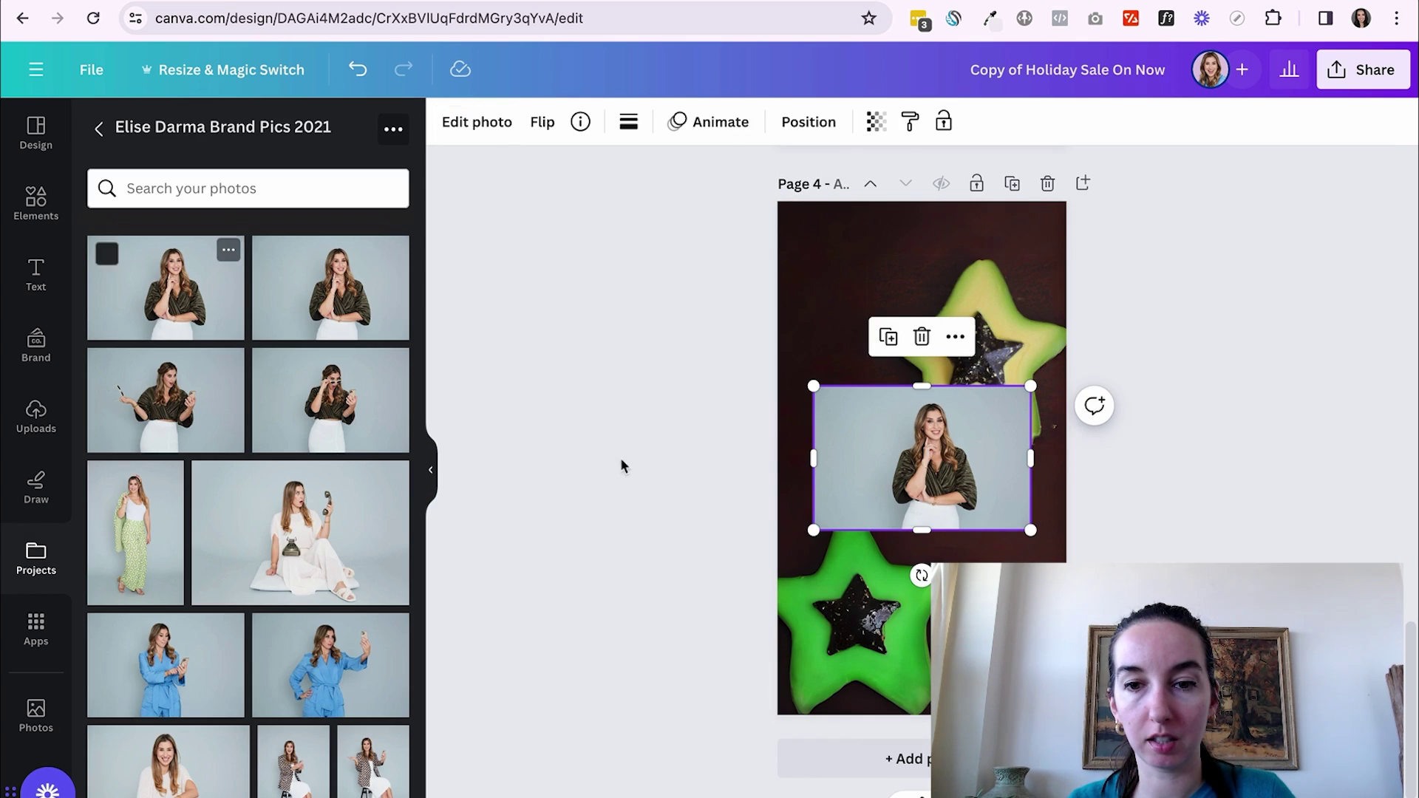
# Enlarge the woman's portrait to cover the avocado page, remove its background, and nudge the '3 myths about avocado' caption into place.
pyautogui.moveTo(813, 530); pyautogui.dragTo(428, 785)
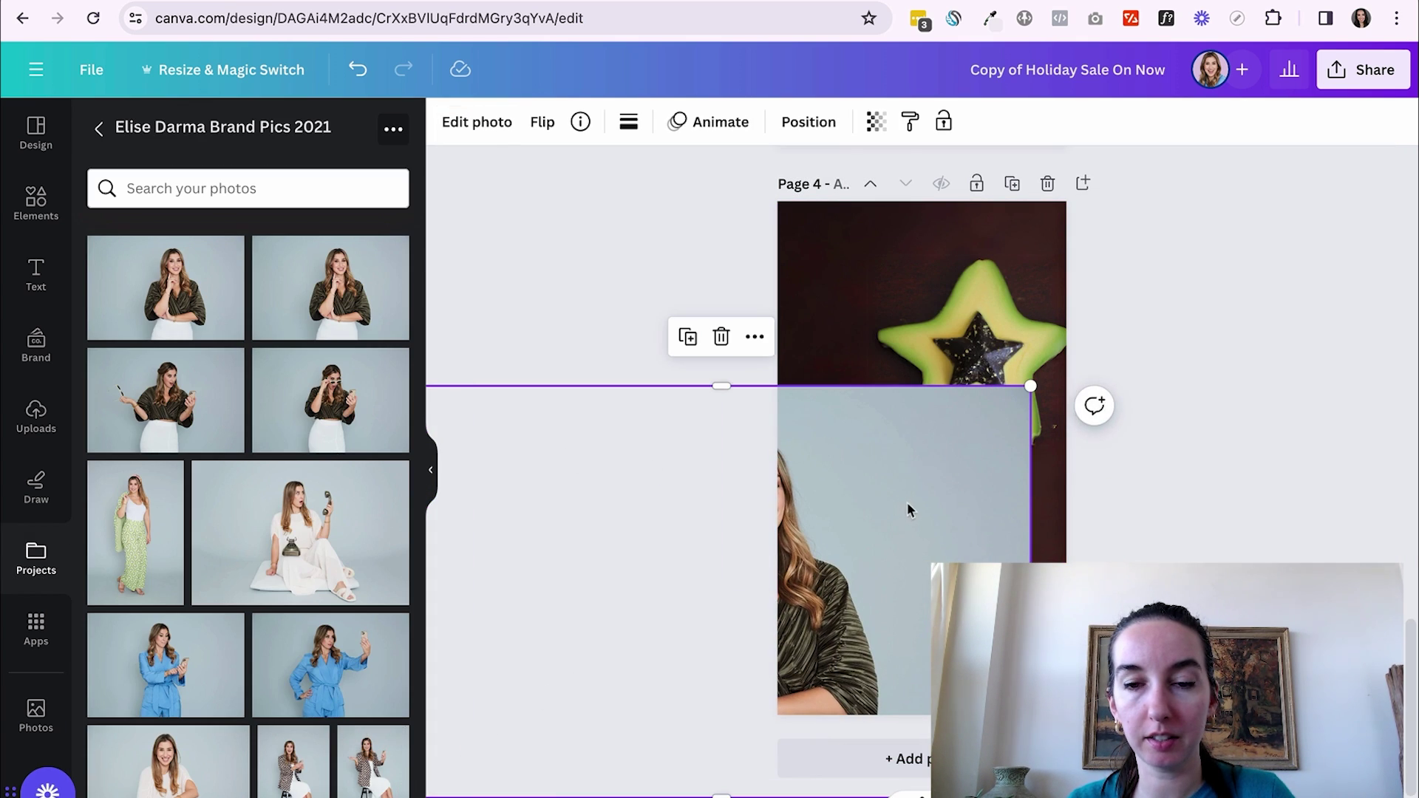
pyautogui.moveTo(907, 503); pyautogui.dragTo(1033, 419)
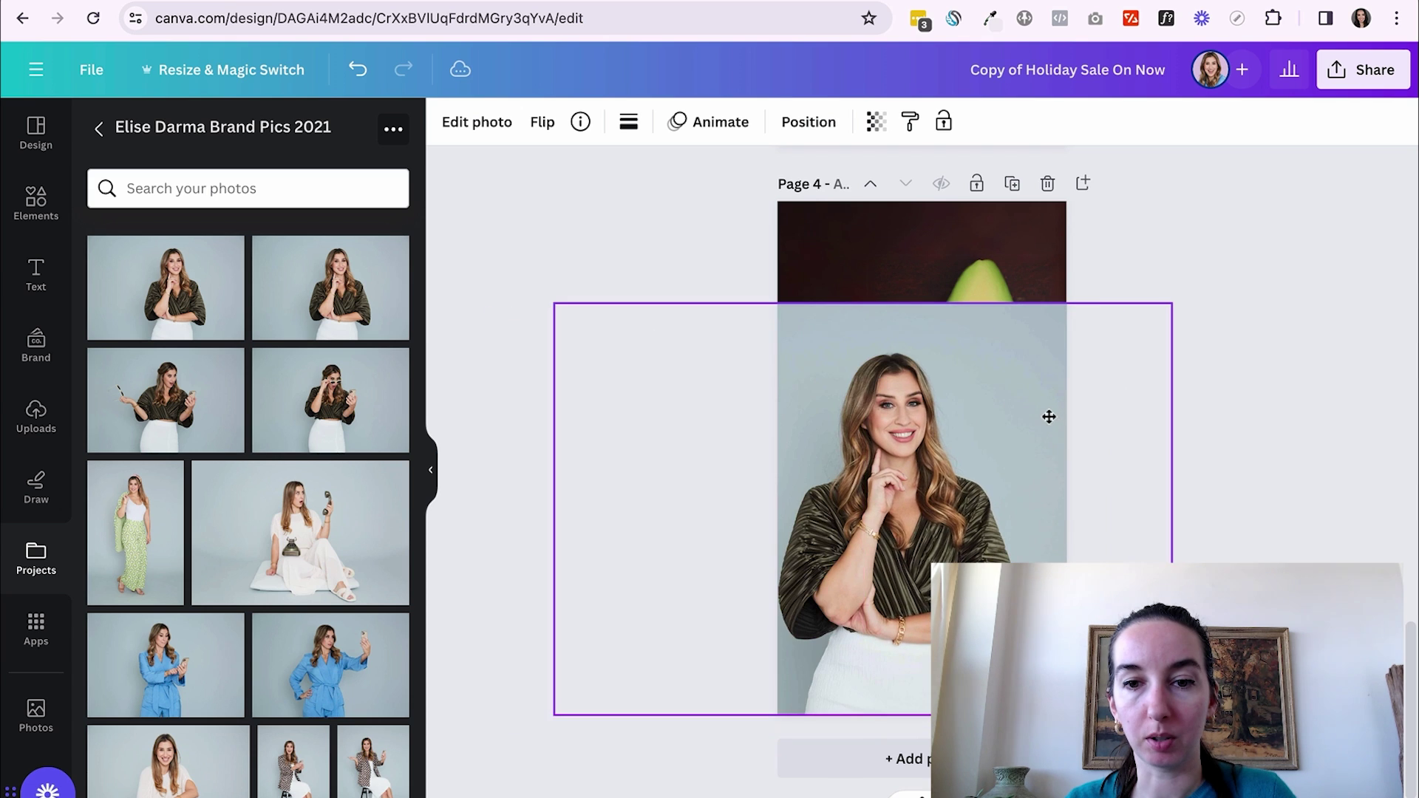
pyautogui.click(487, 130)
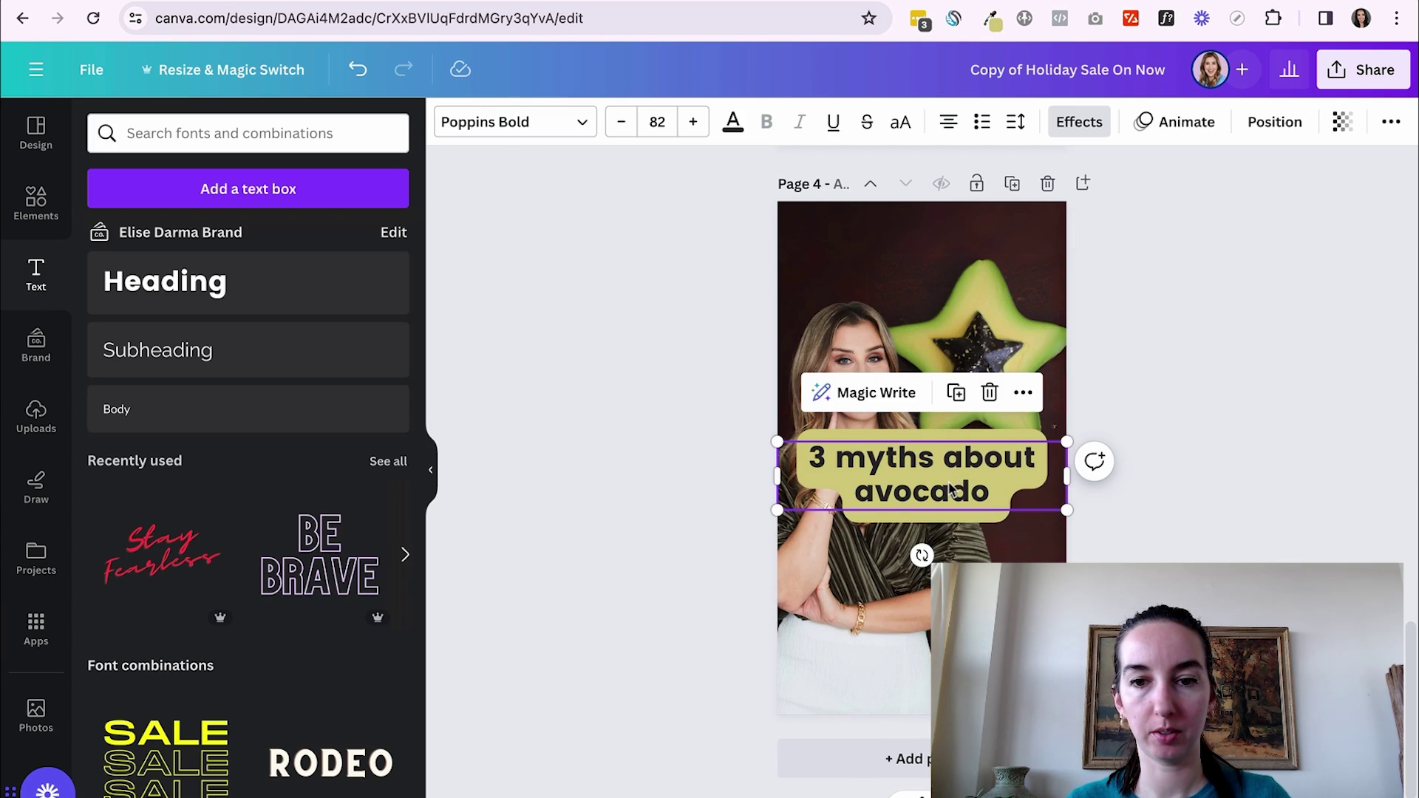
pyautogui.moveTo(950, 490); pyautogui.dragTo(949, 484)
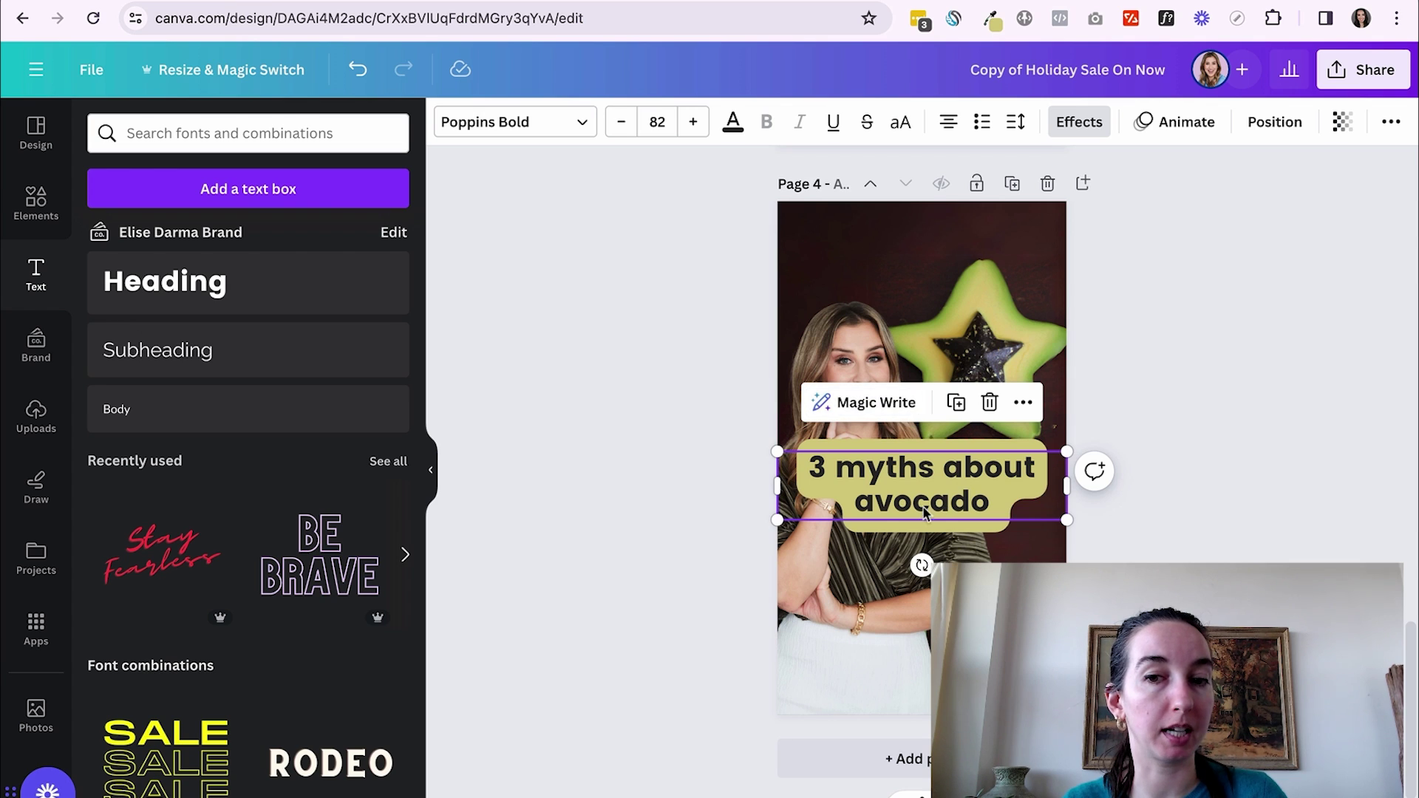
# Use Magic Write's More fun option so the caption reads '3 juicy myths about avocados'.
pyautogui.click(880, 405)
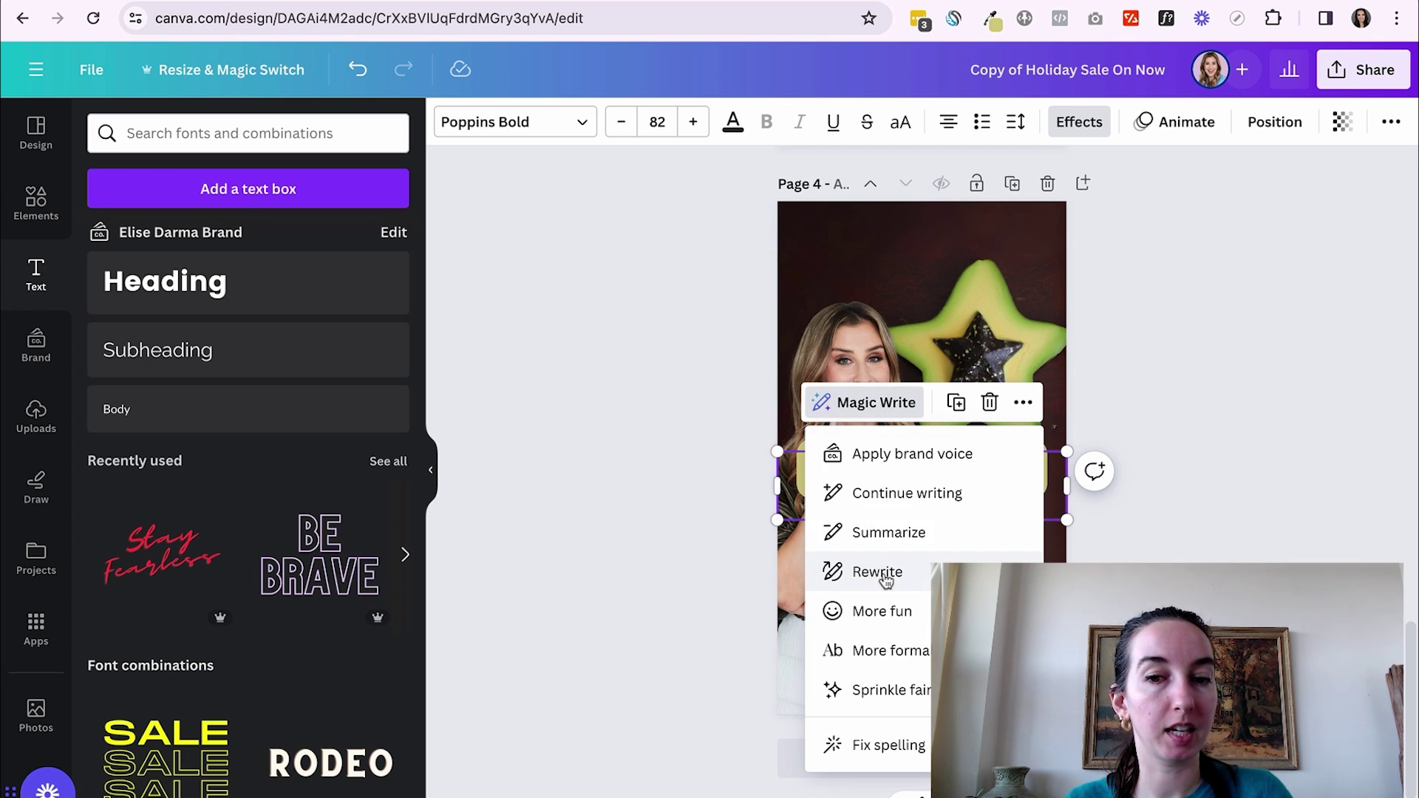
pyautogui.click(927, 613)
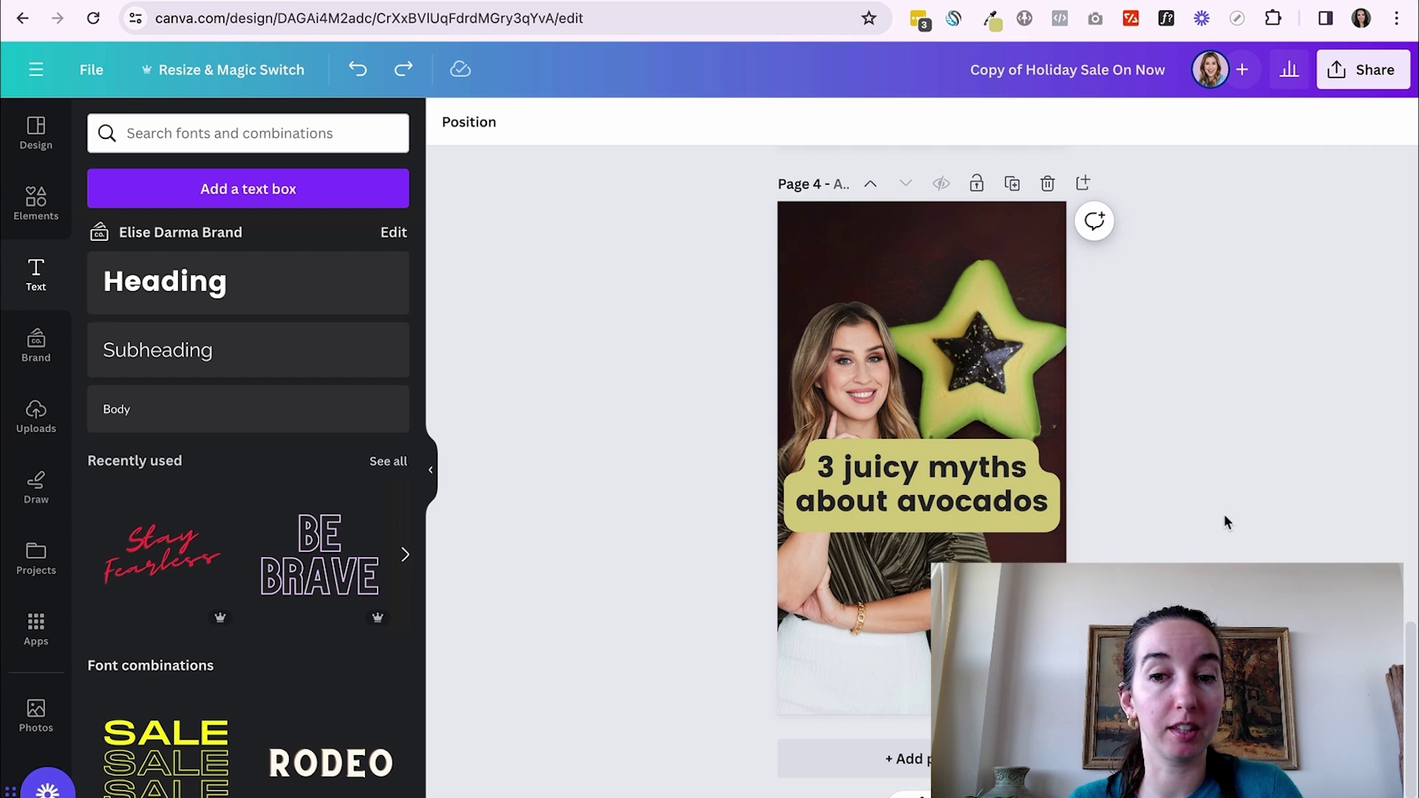
# Collapse the Text side panel to view the full avocado reel cover page.
pyautogui.click(430, 470)
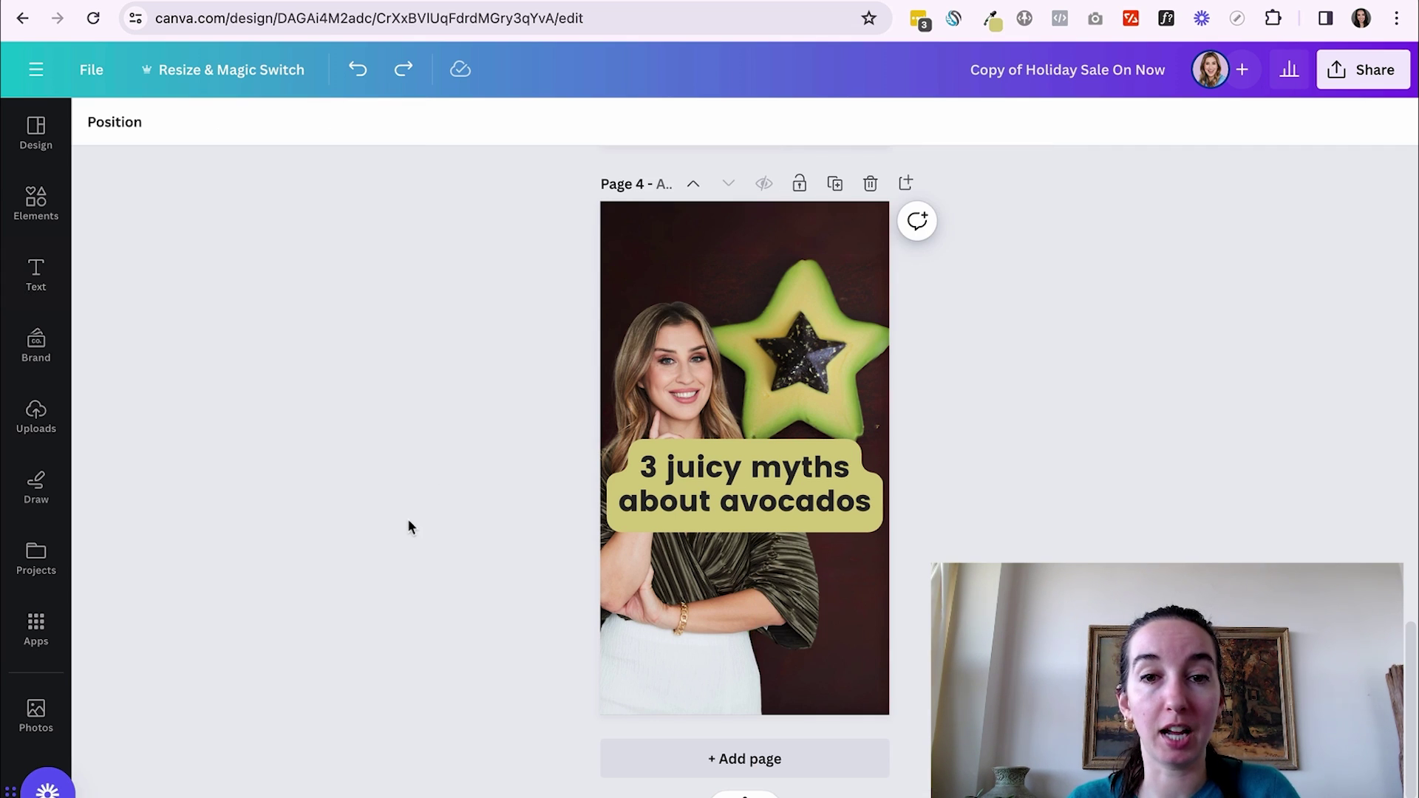